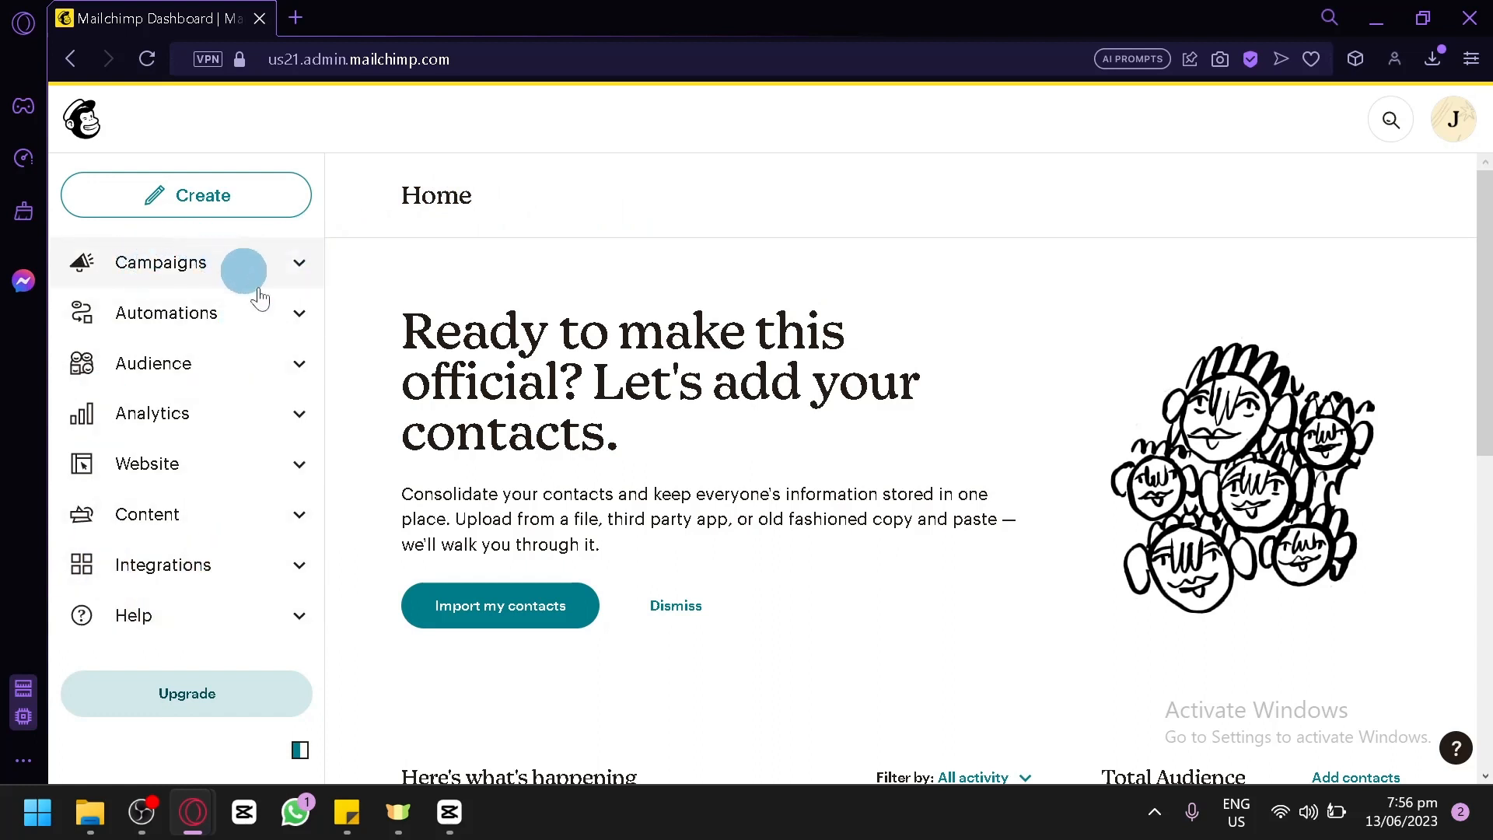
- Open the list of all campaigns and review the draft campaigns and the status and type filters
click(297, 264)
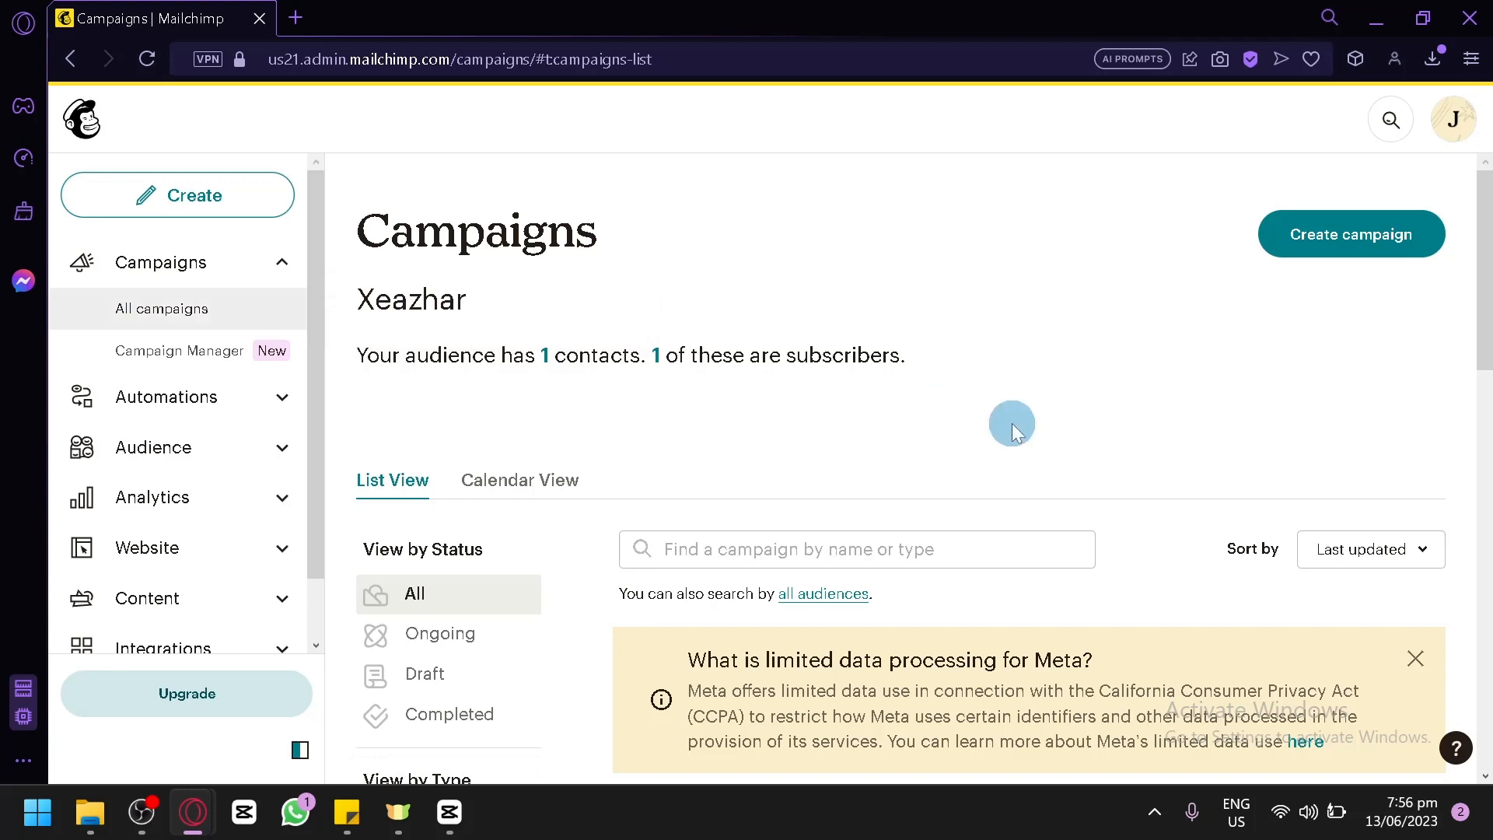
scroll(1034, 416, down, 10)
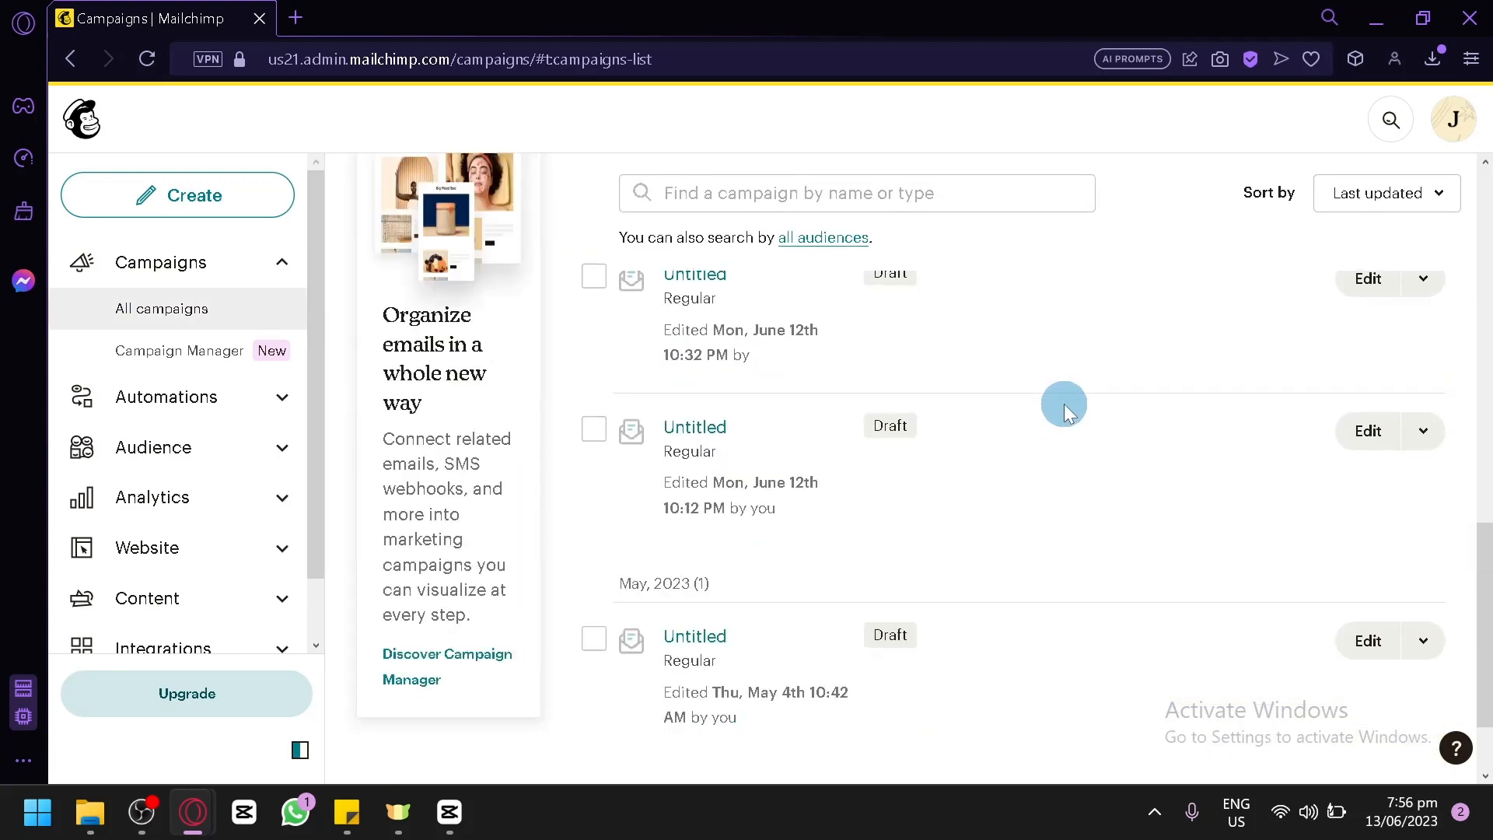
scroll(1064, 403, up, 10)
scroll(427, 467, down, 2)
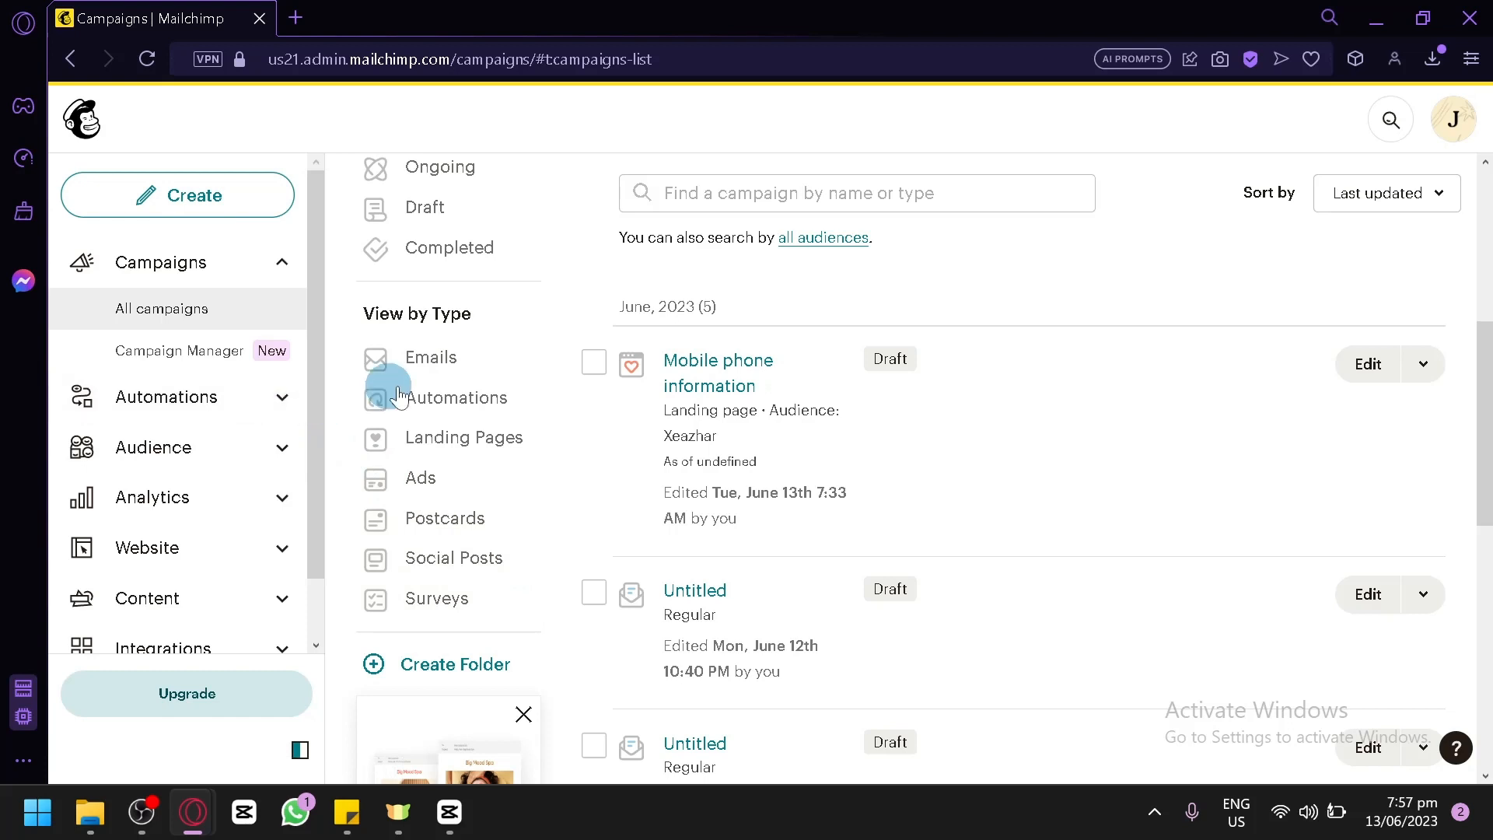
- Open the Automations overview and examine the popular pre-built customer journeys
click(282, 400)
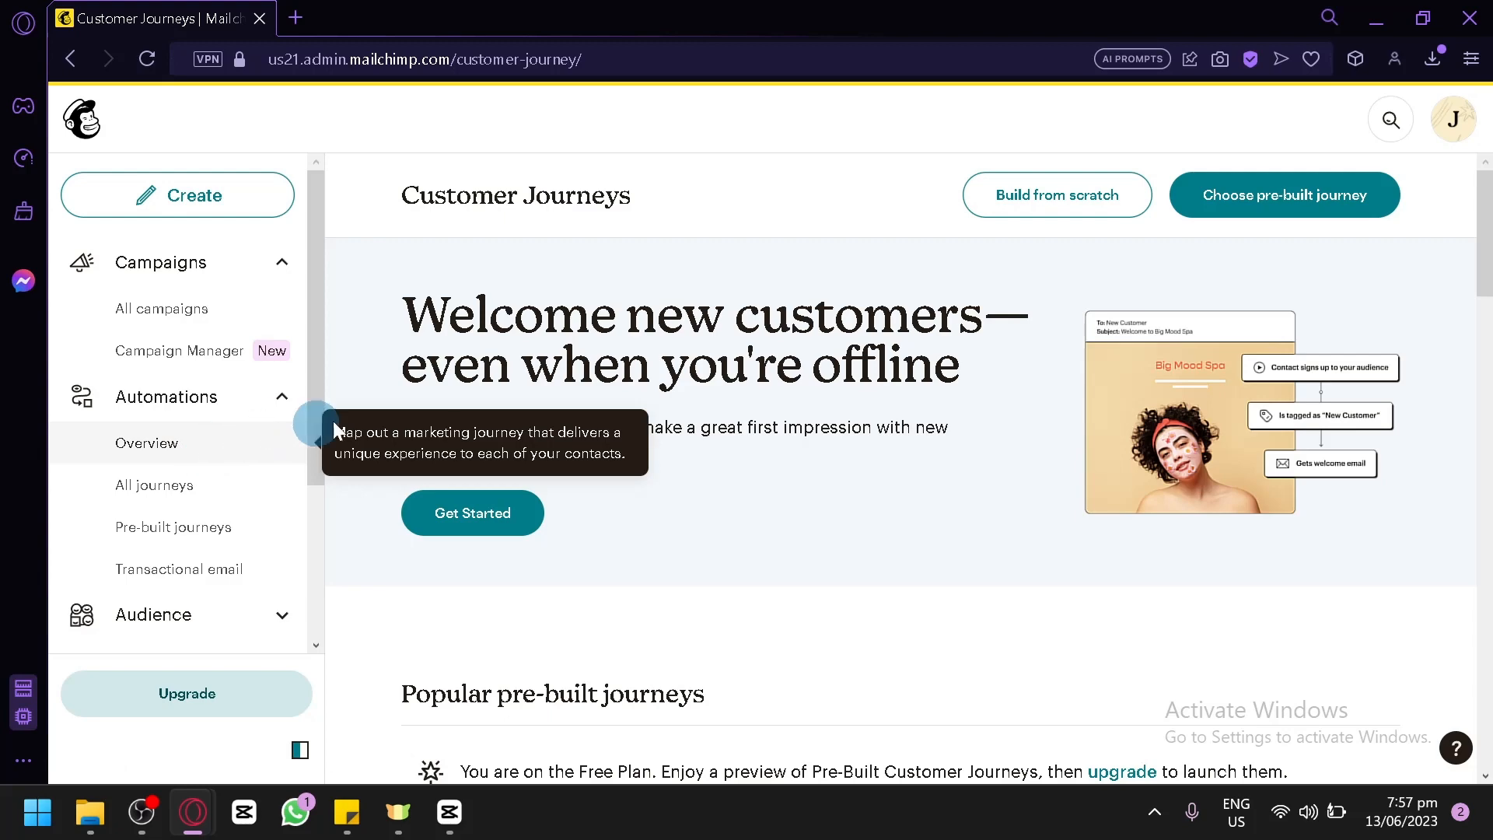
scroll(677, 492, down, 8)
scroll(677, 492, up, 3)
scroll(622, 521, down, 1)
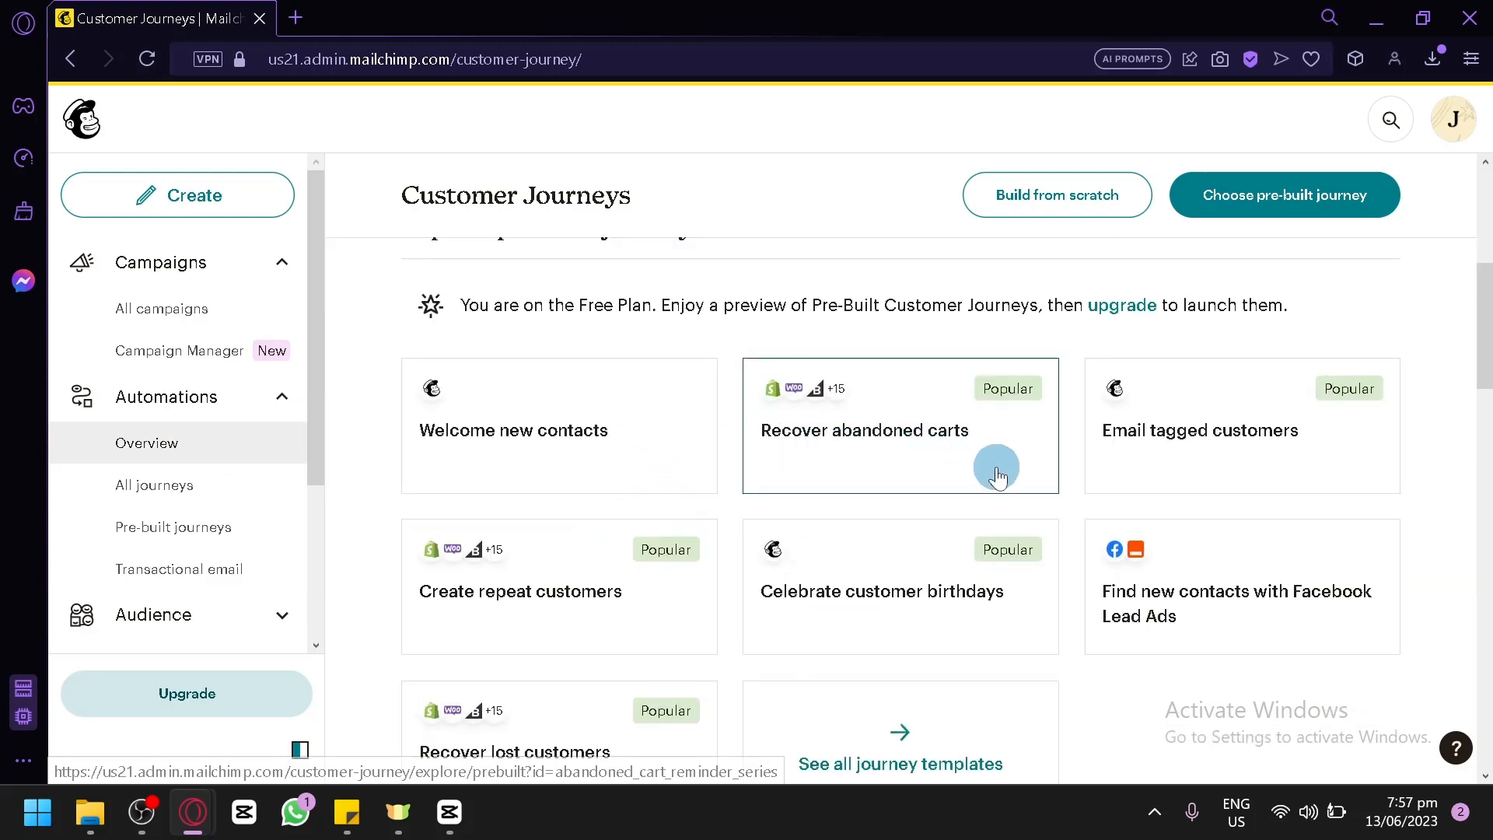
scroll(1001, 478, down, 2)
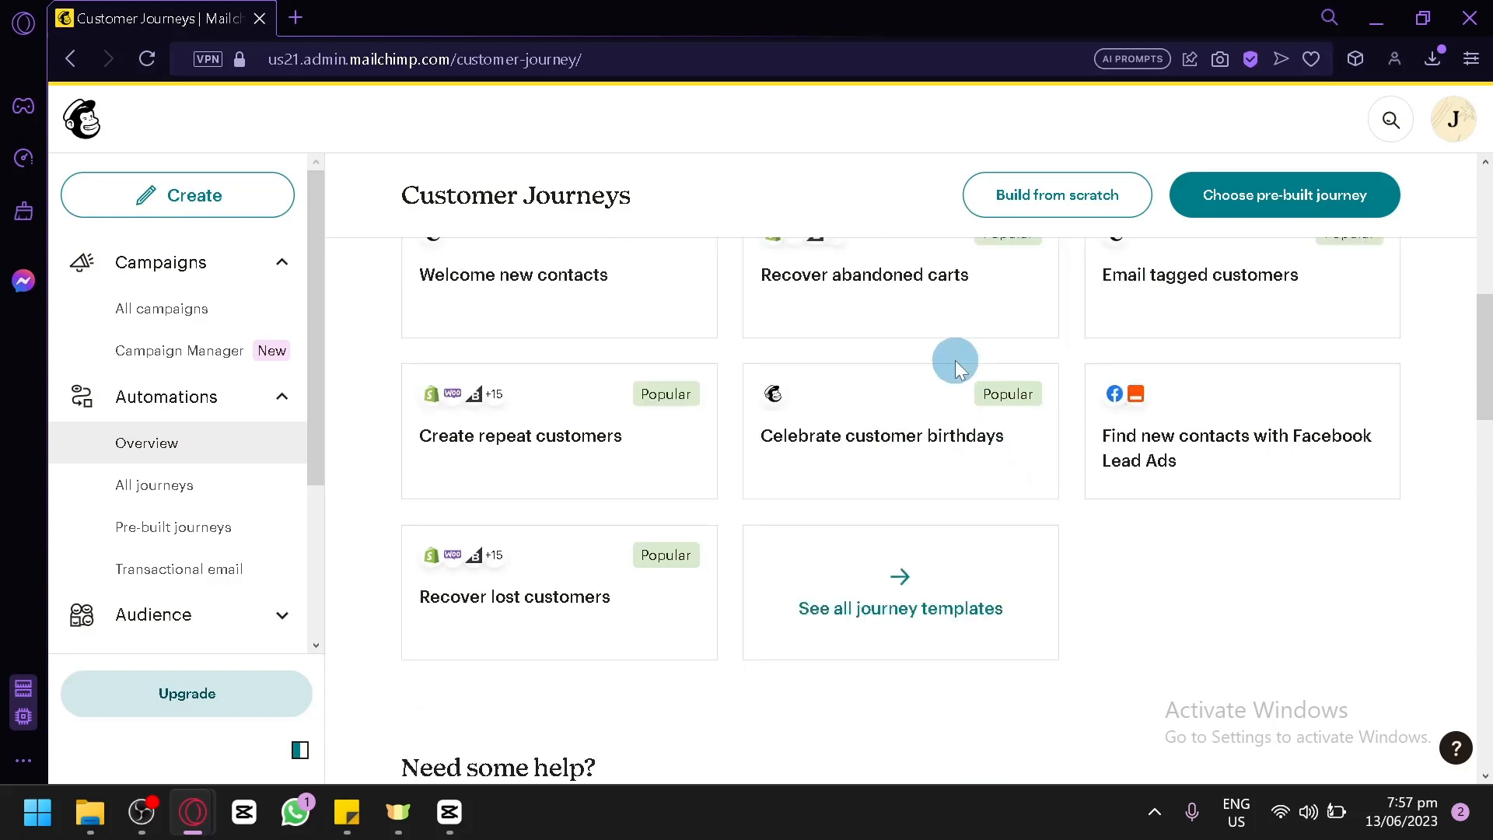
scroll(956, 360, up, 2)
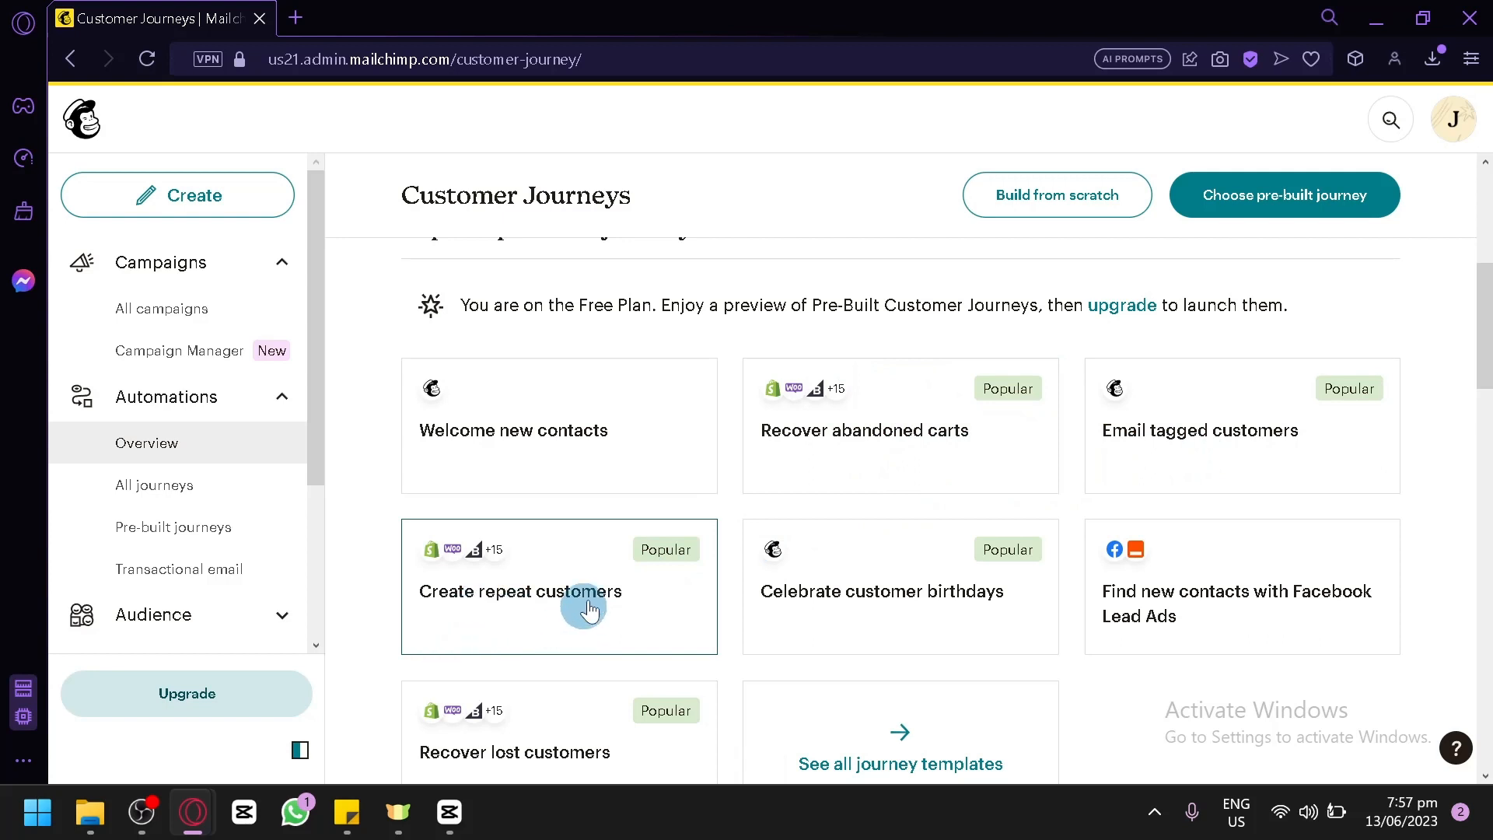
scroll(665, 603, down, 2)
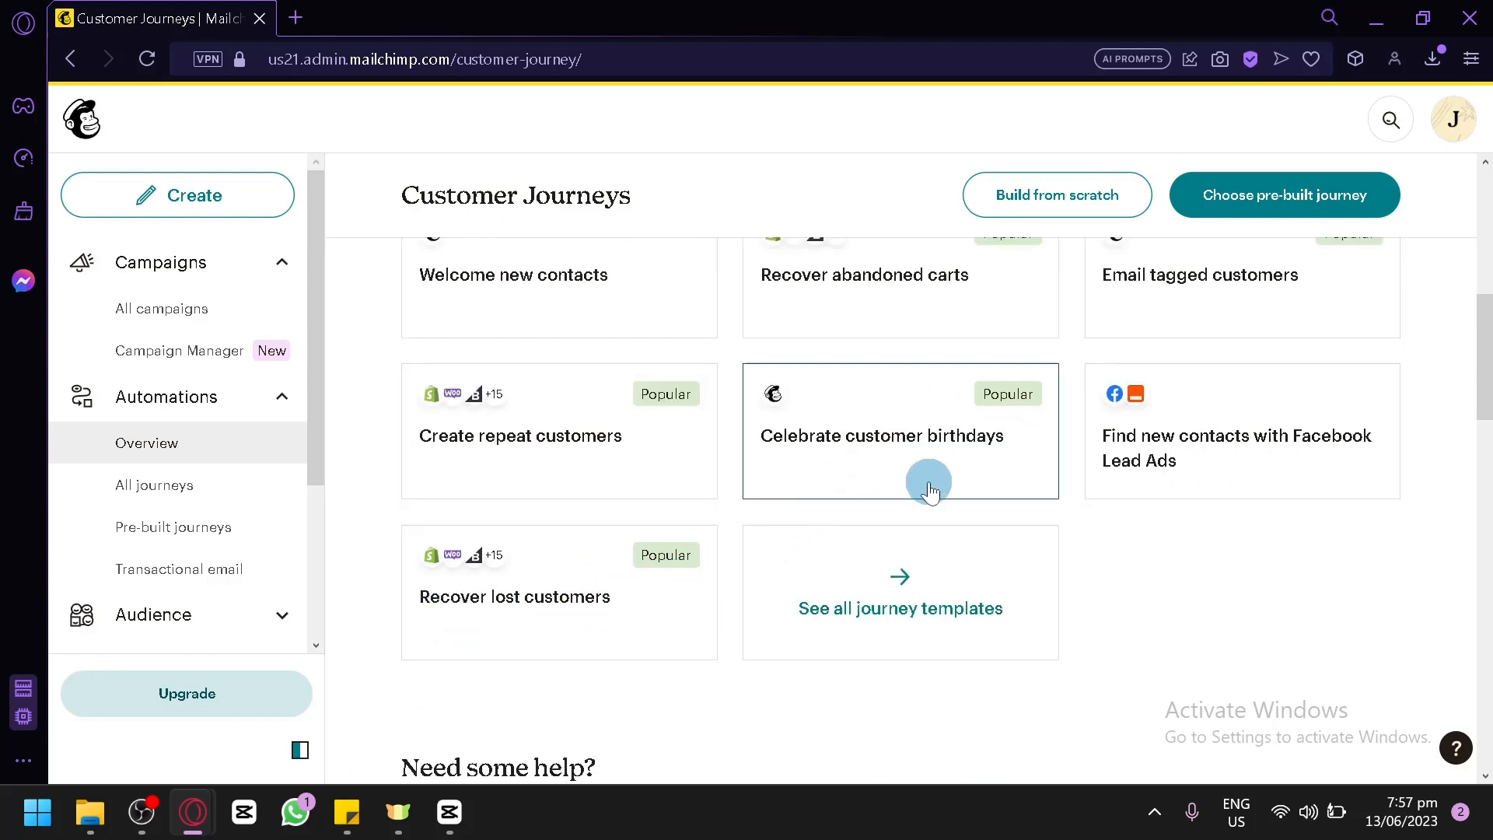
scroll(900, 443, down, 2)
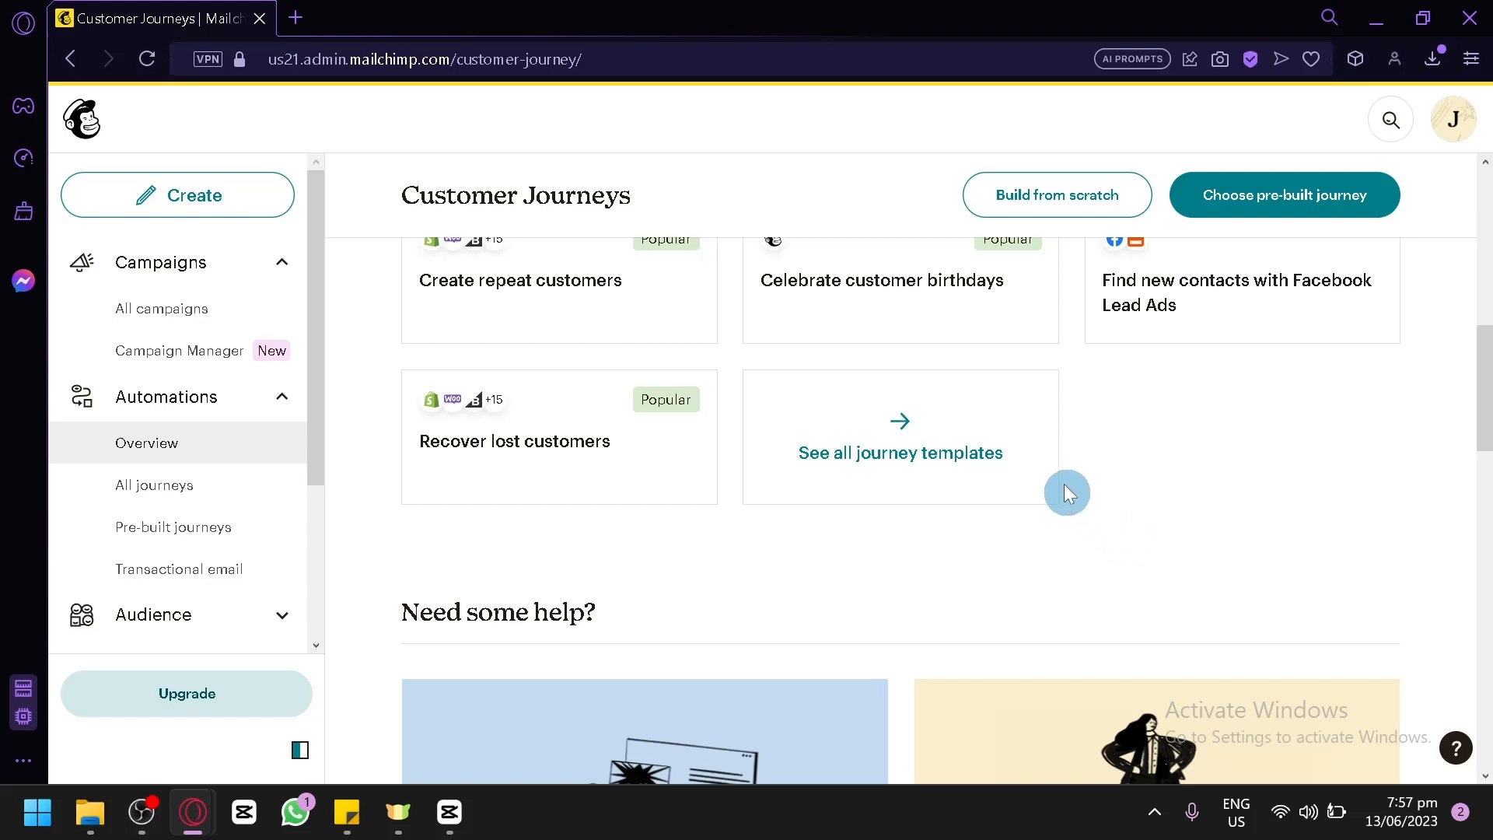
scroll(881, 466, up, 10)
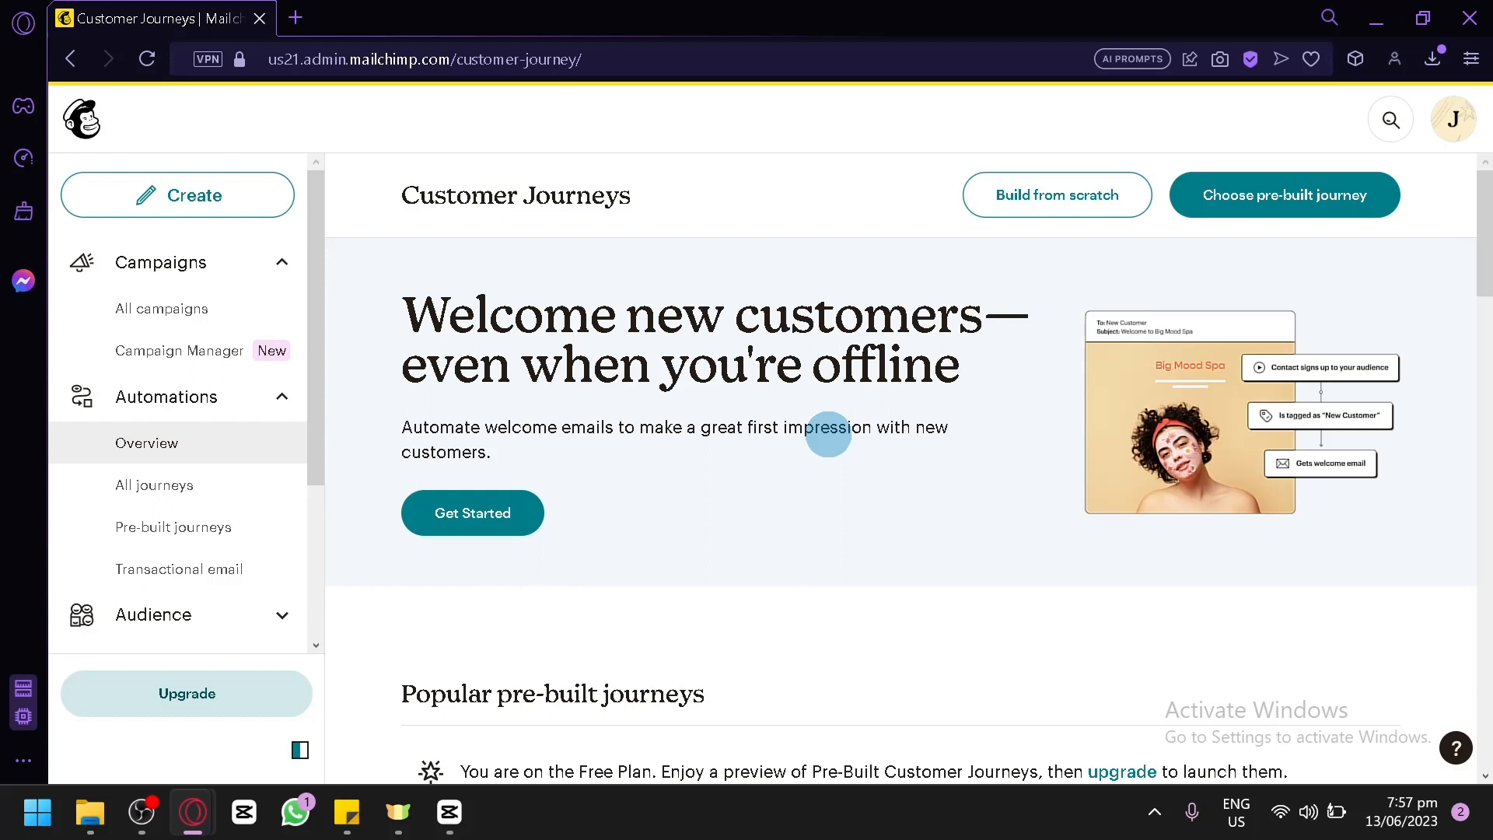
- Create a new customer journey from scratch named "Thank you!" and start building it
click(1011, 196)
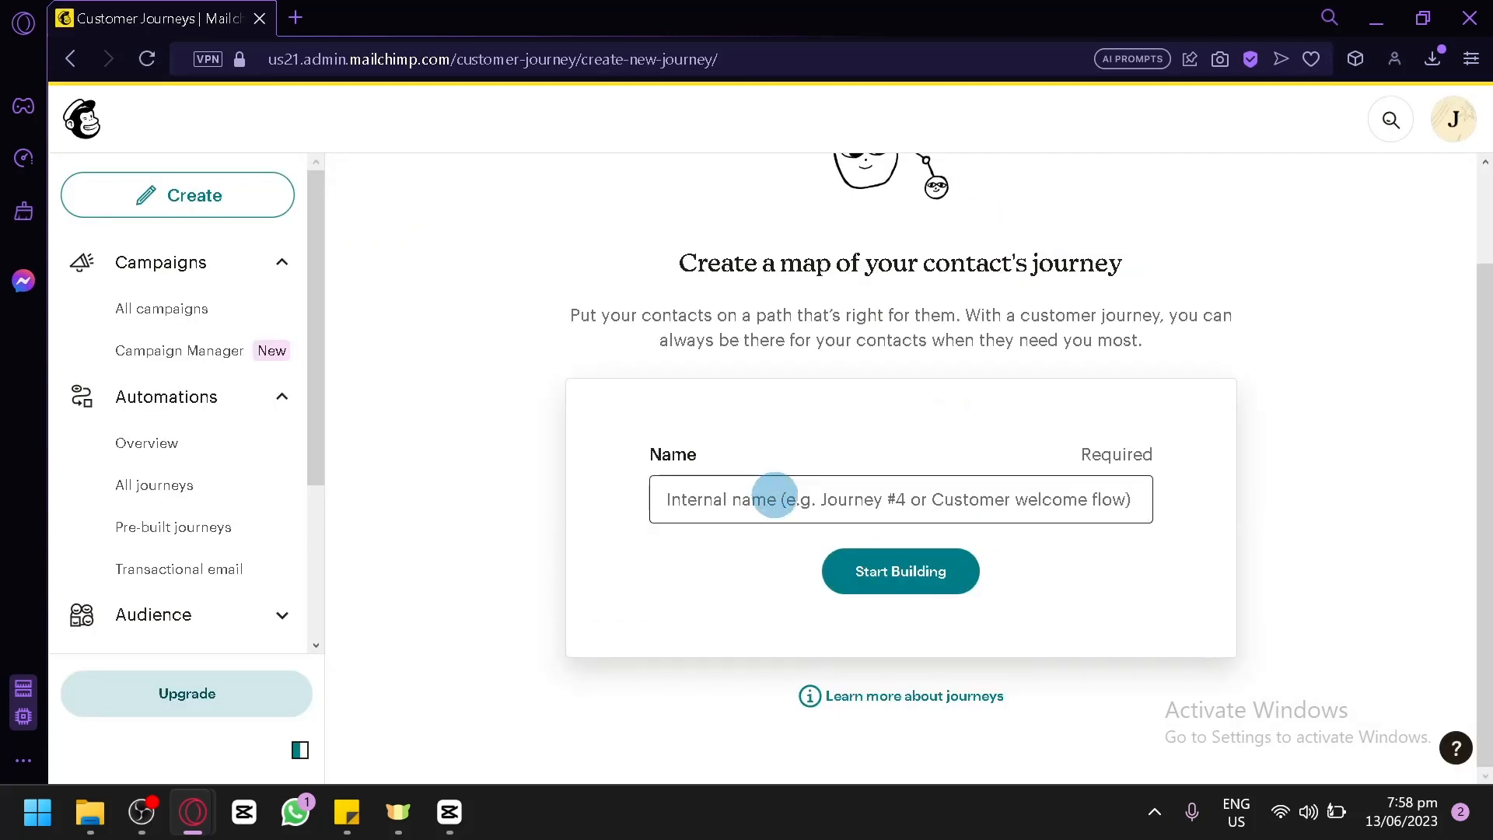
click(785, 502)
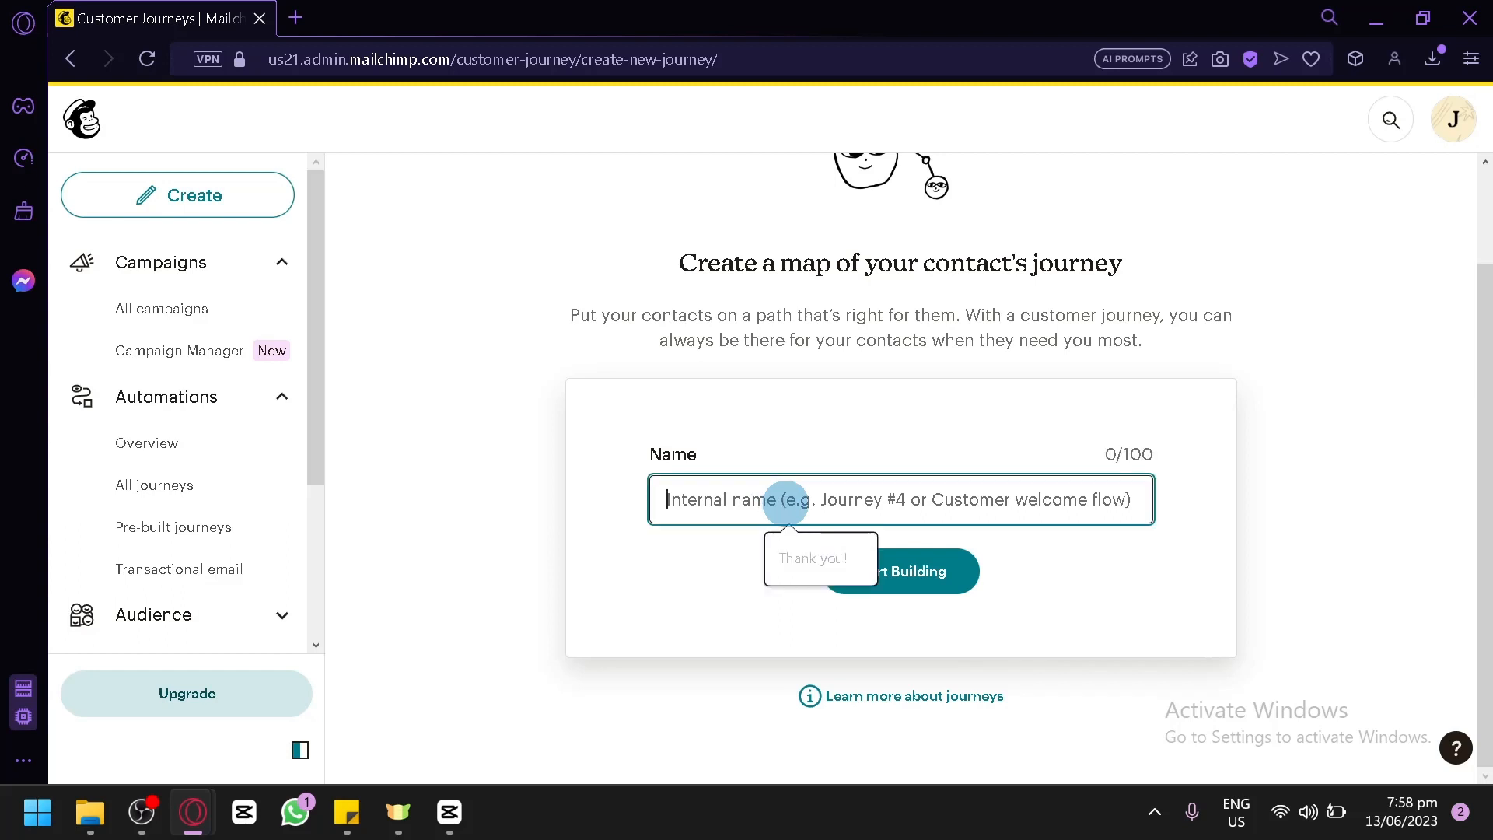
click(804, 556)
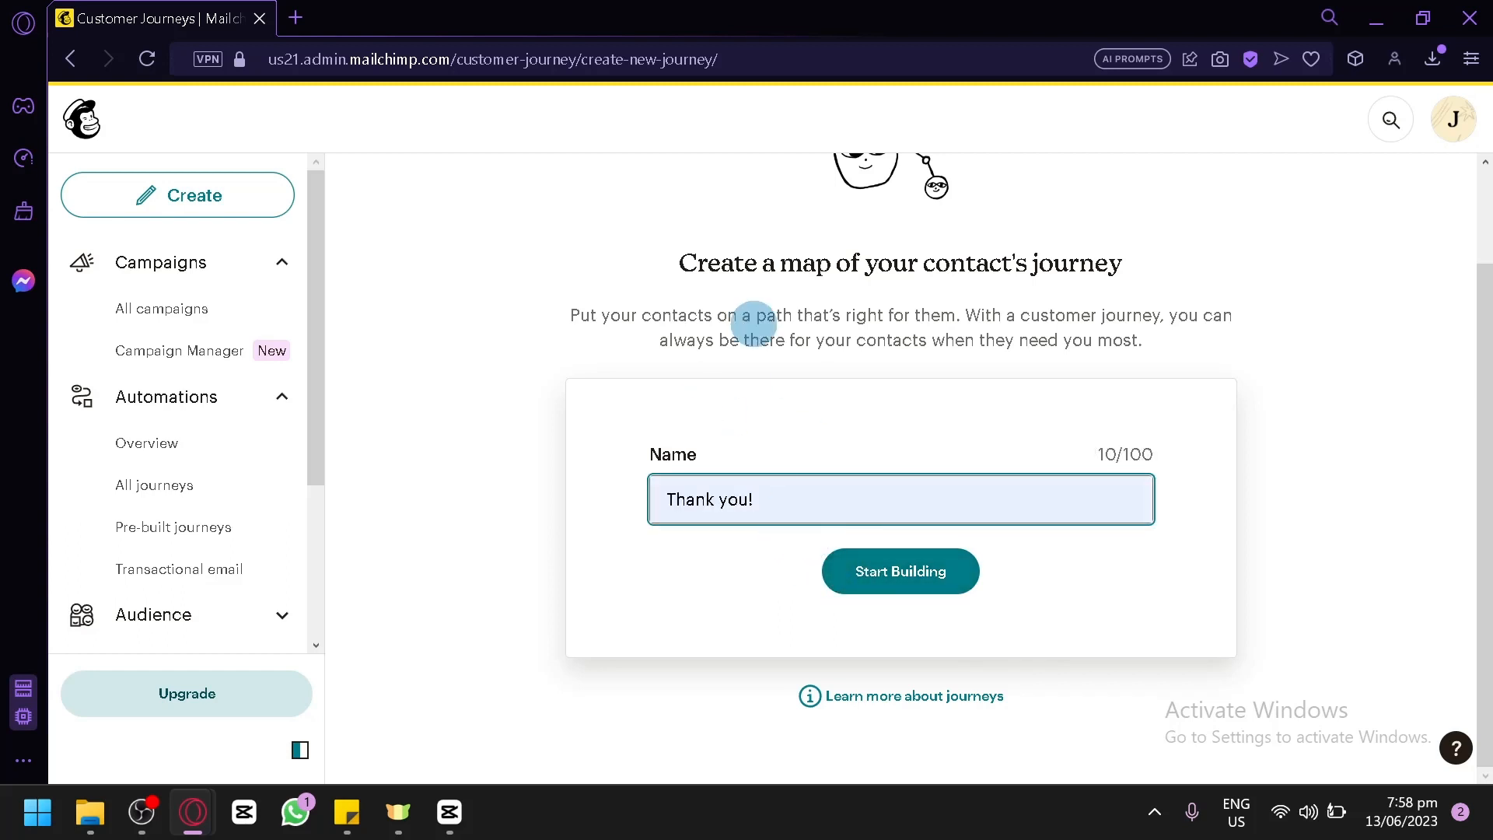
click(902, 589)
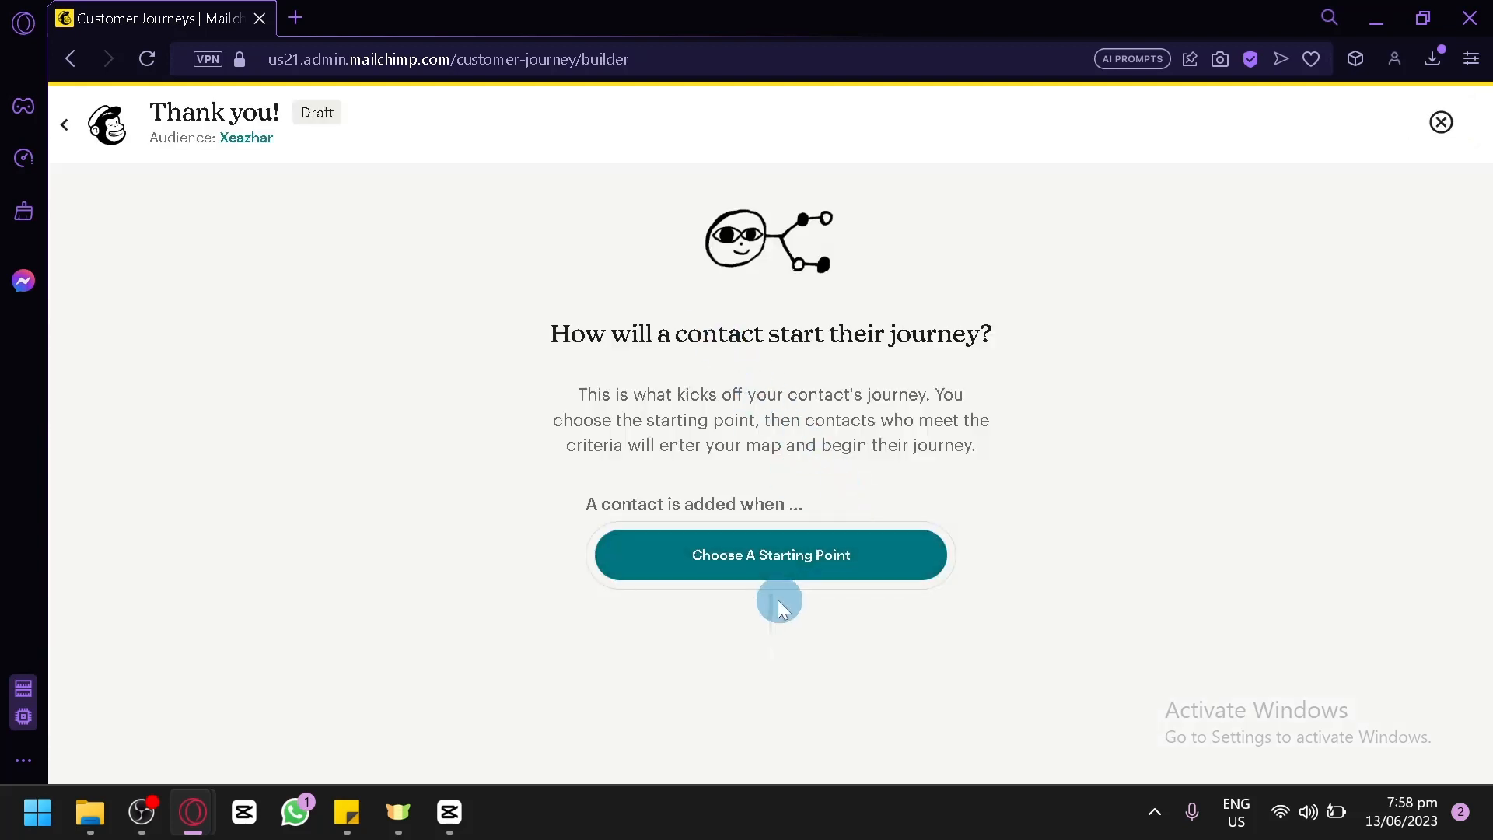
- Examine the available journey starting points across the contact, shopping, marketing and API & Integrations categories
click(753, 555)
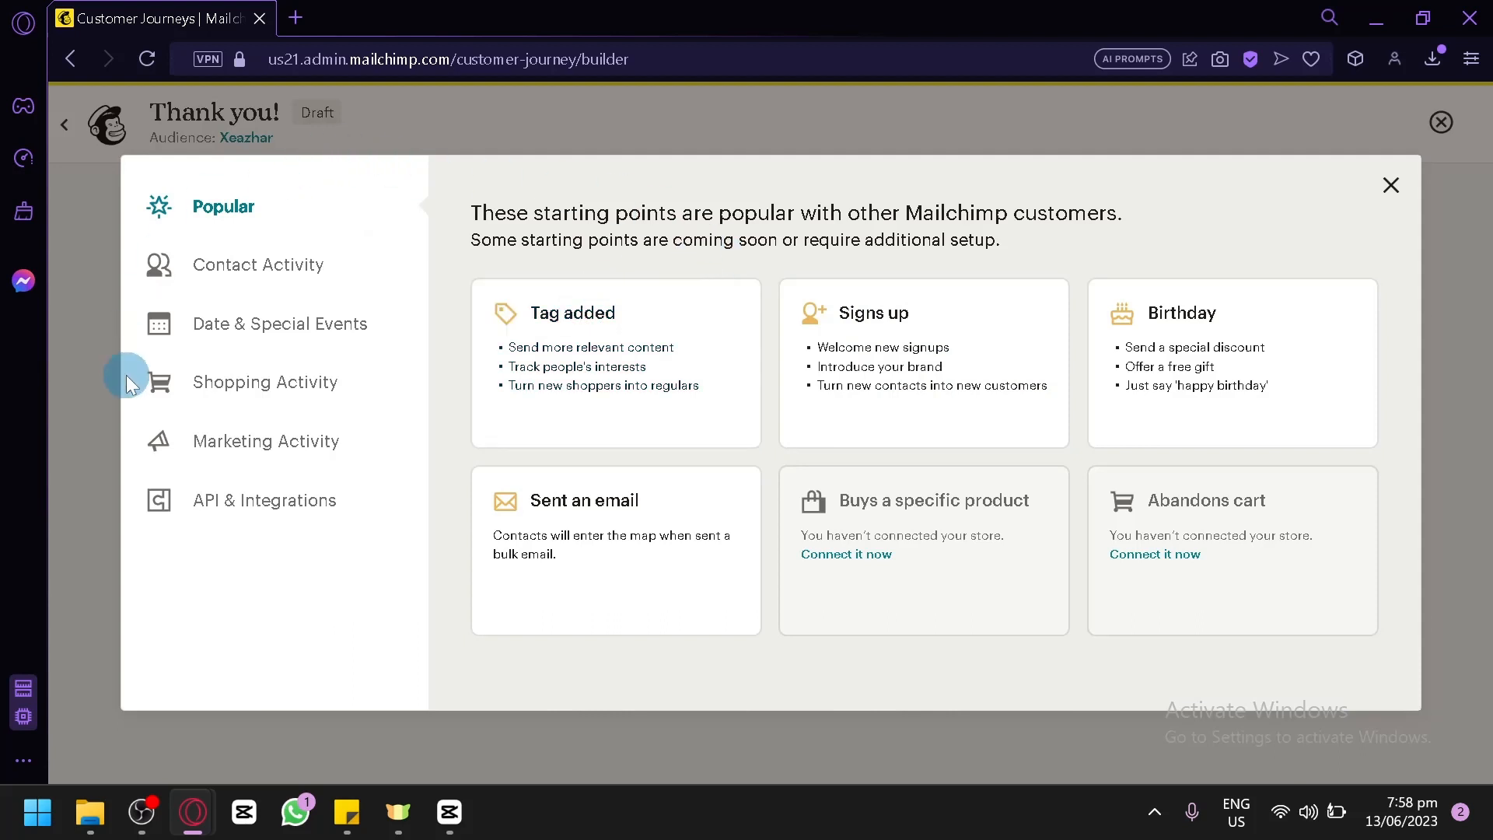
click(268, 264)
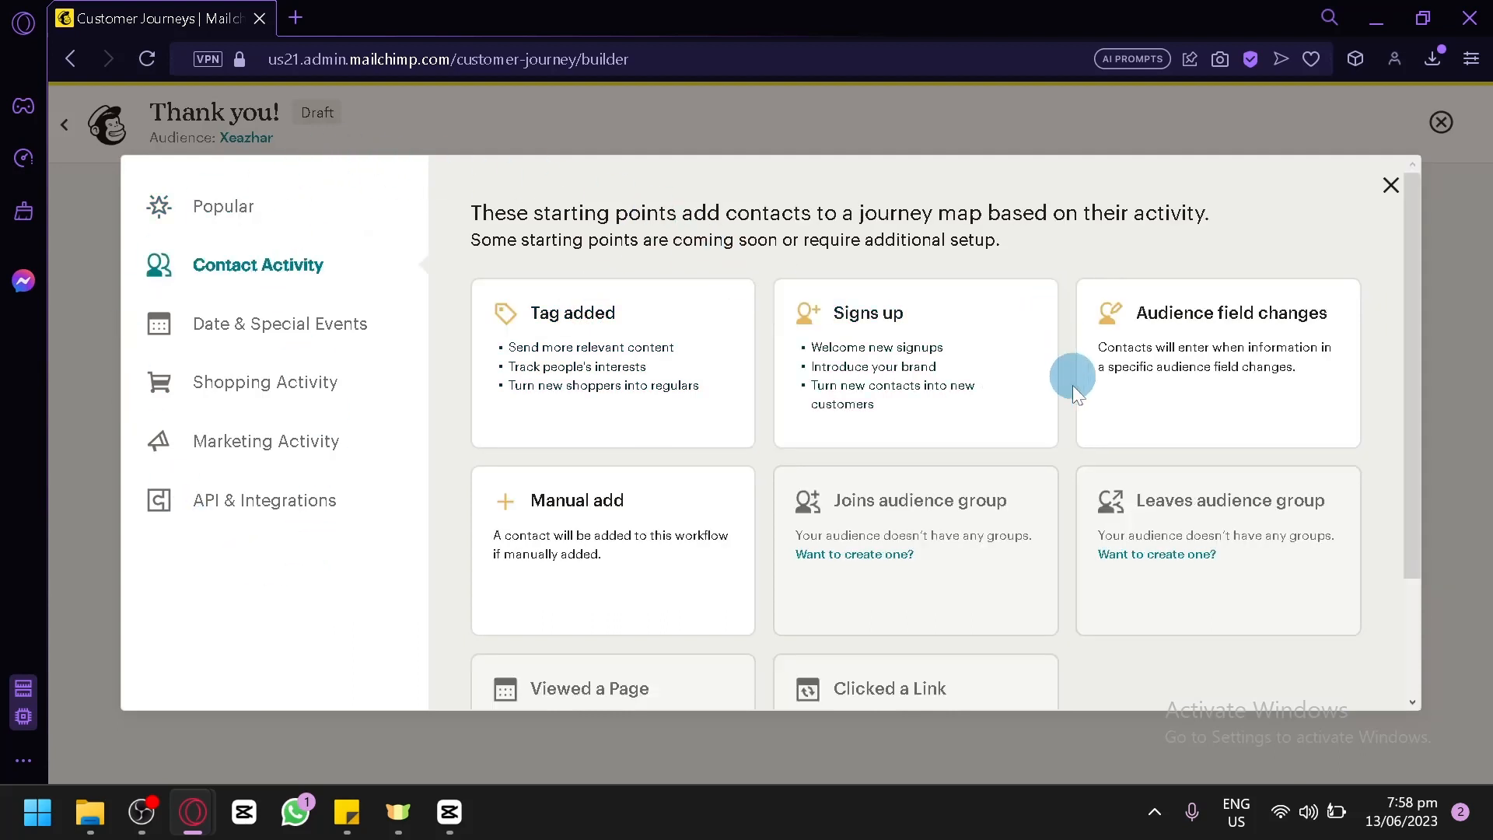
click(330, 354)
click(333, 386)
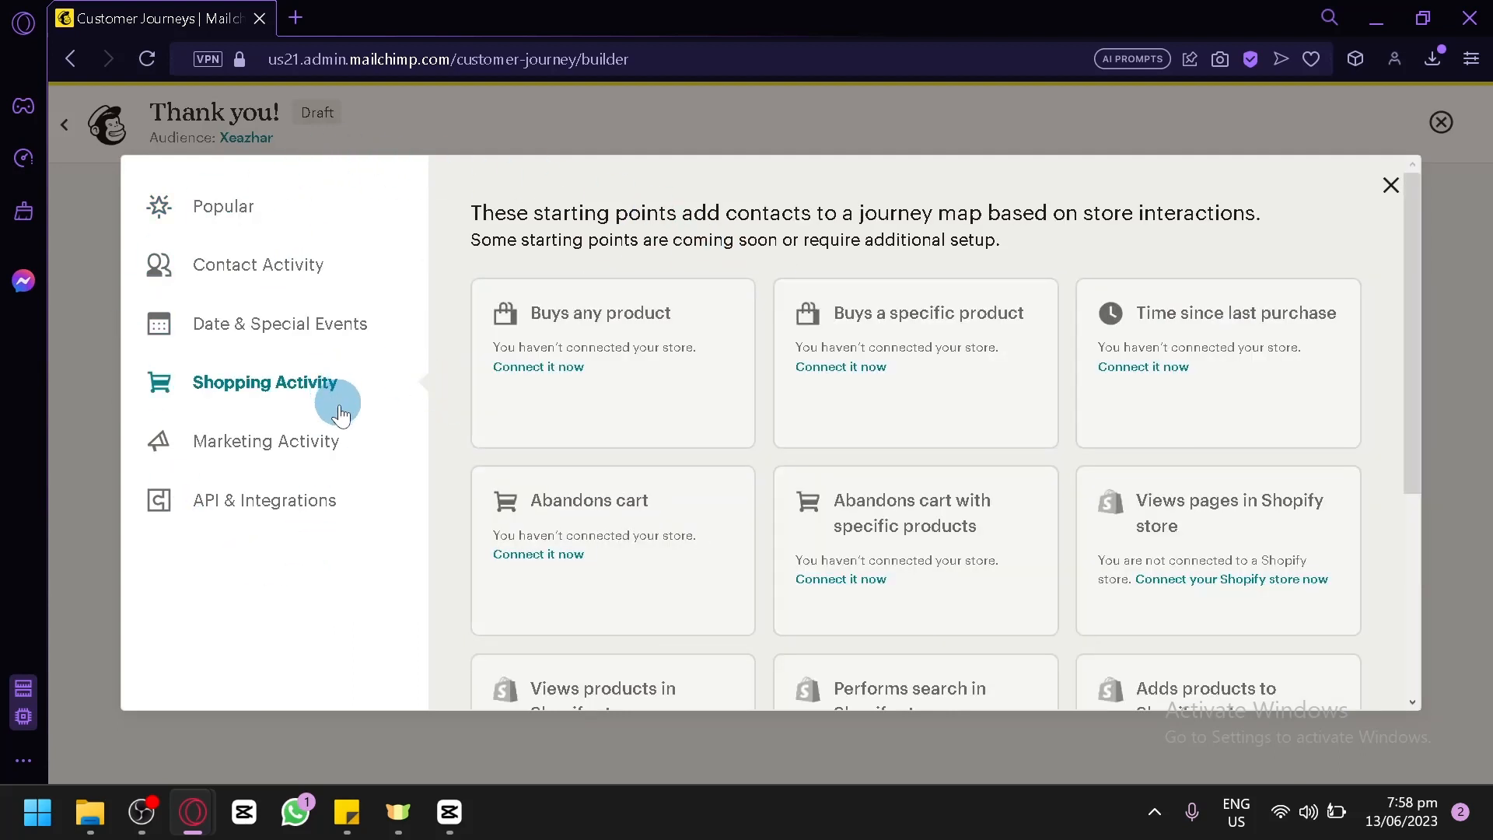
click(364, 421)
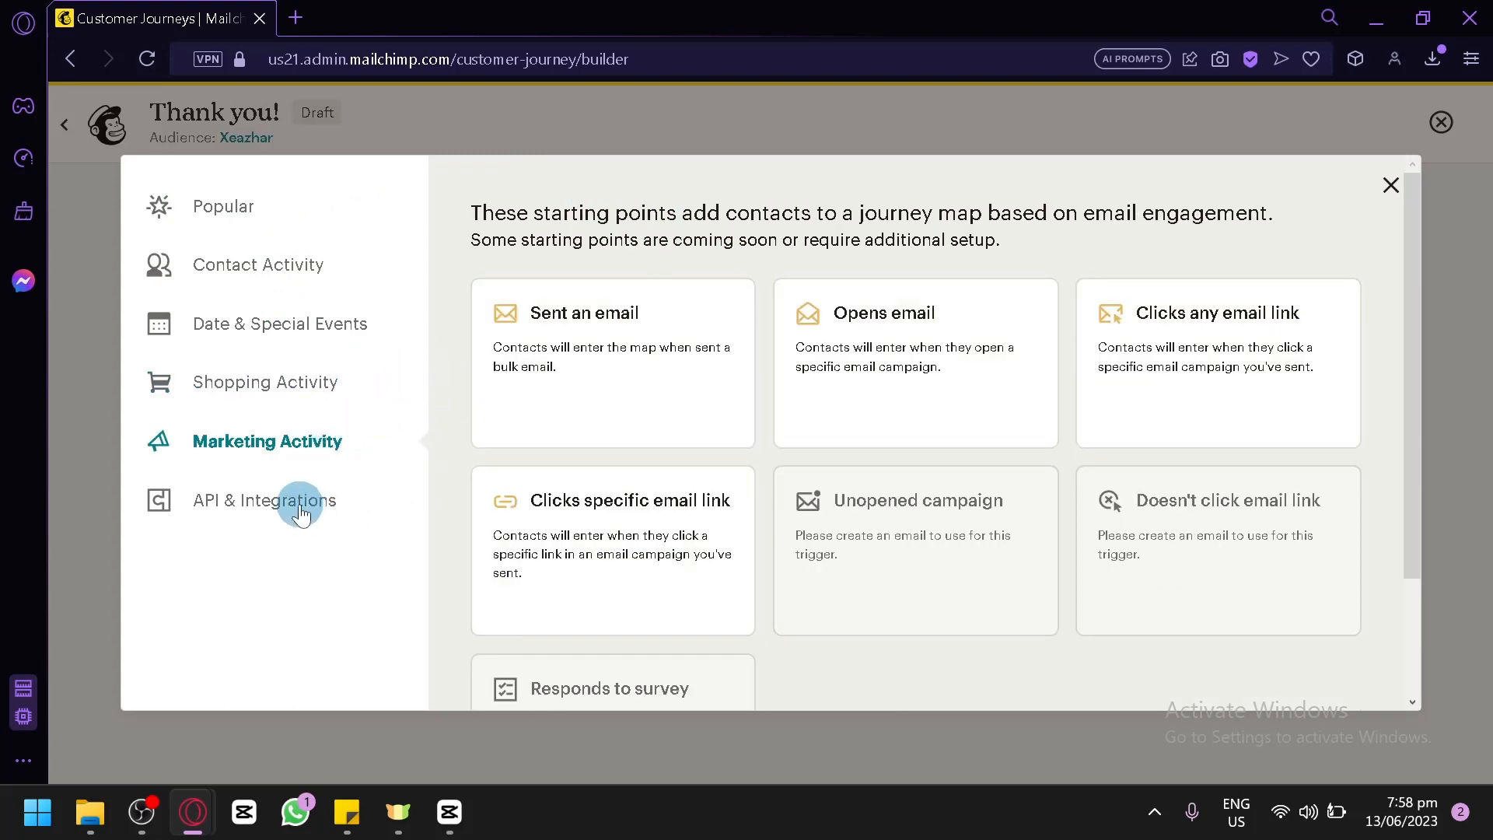
click(351, 501)
click(291, 441)
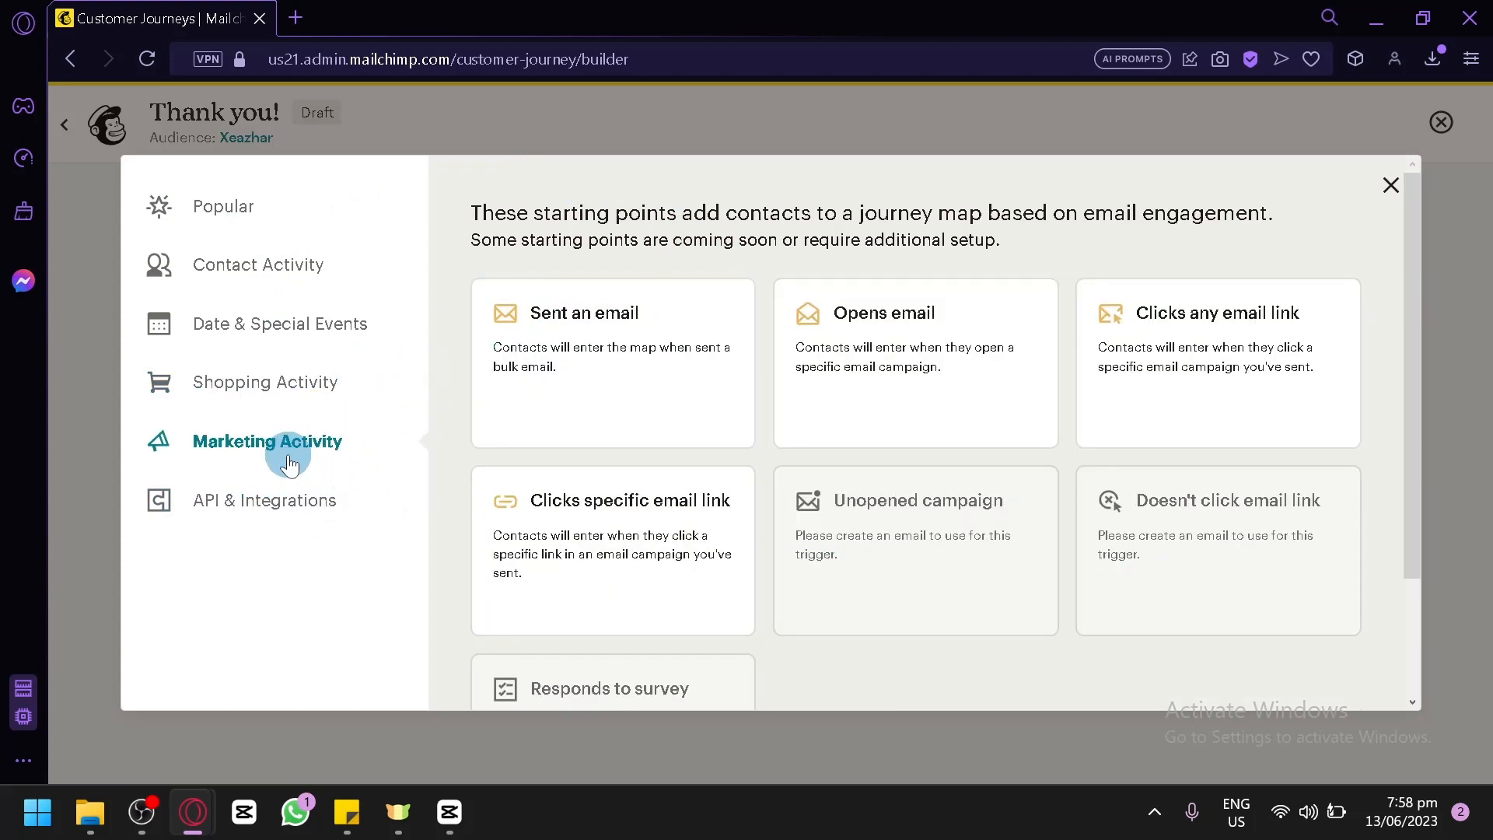
click(267, 388)
- Set the journey's starting point to the contact activity "Signs up", without including imported contacts, and save it
click(219, 262)
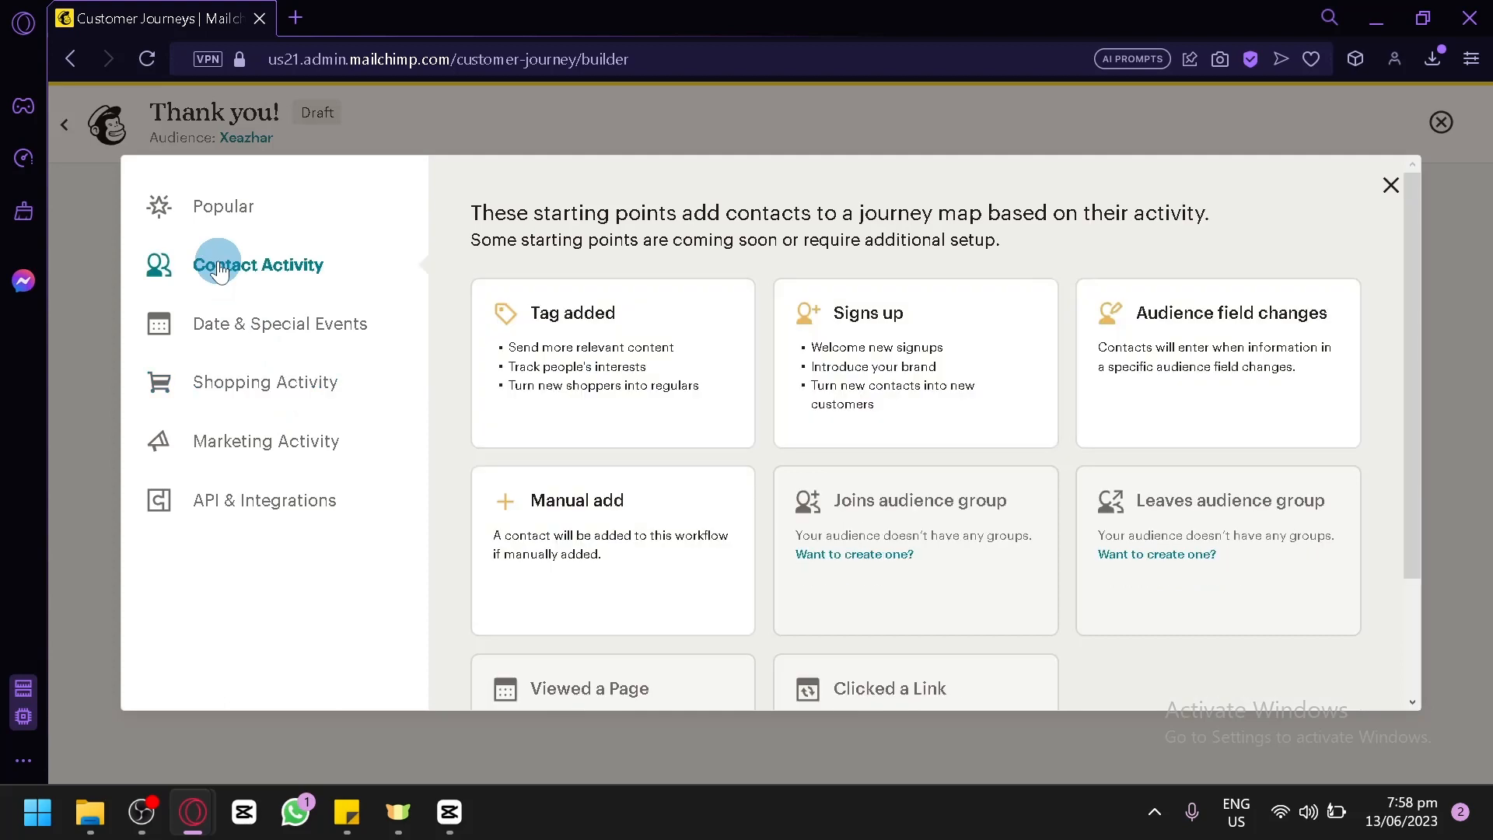
click(936, 350)
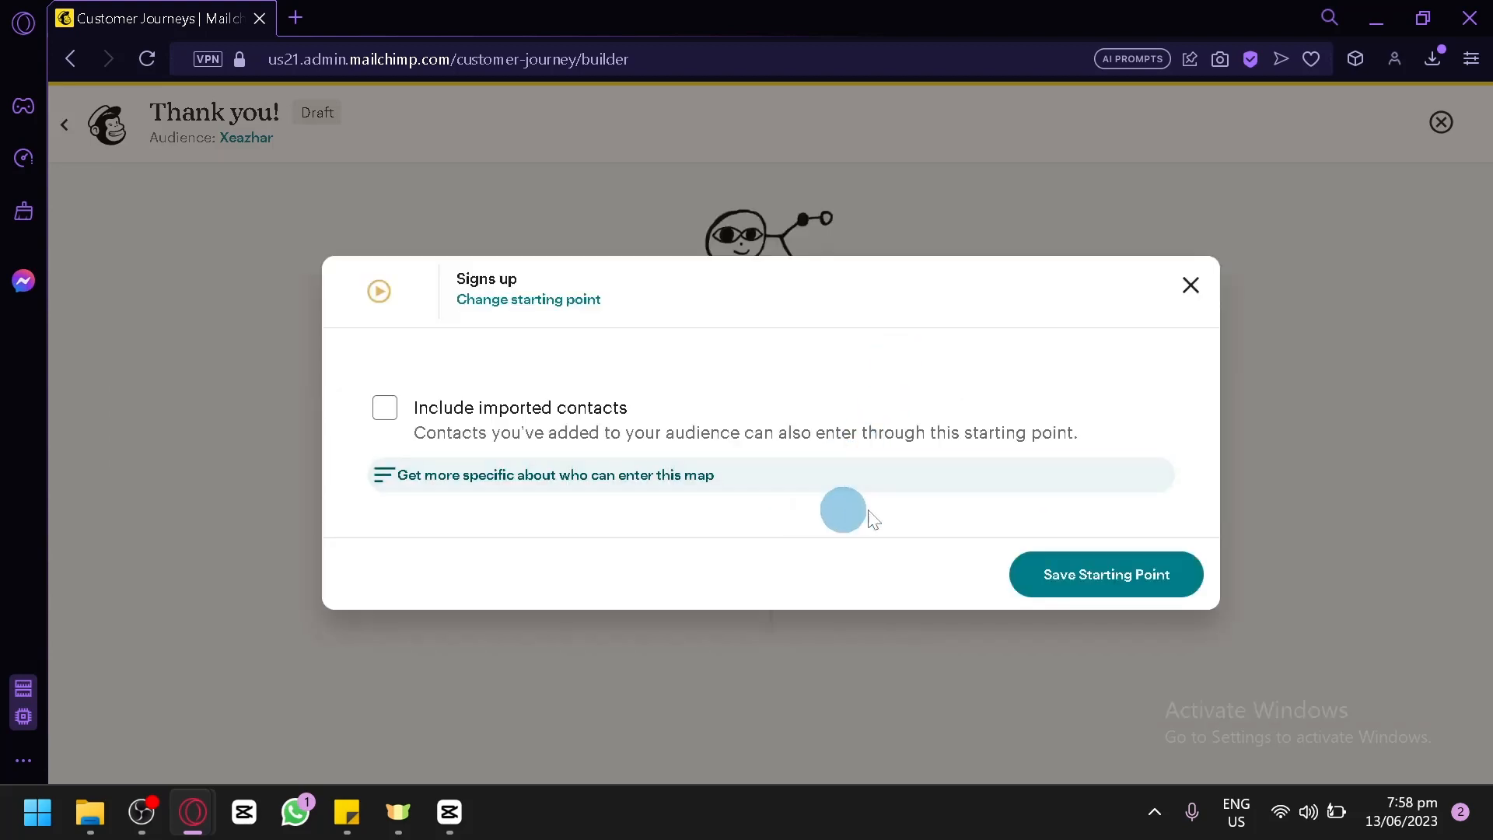
click(1063, 584)
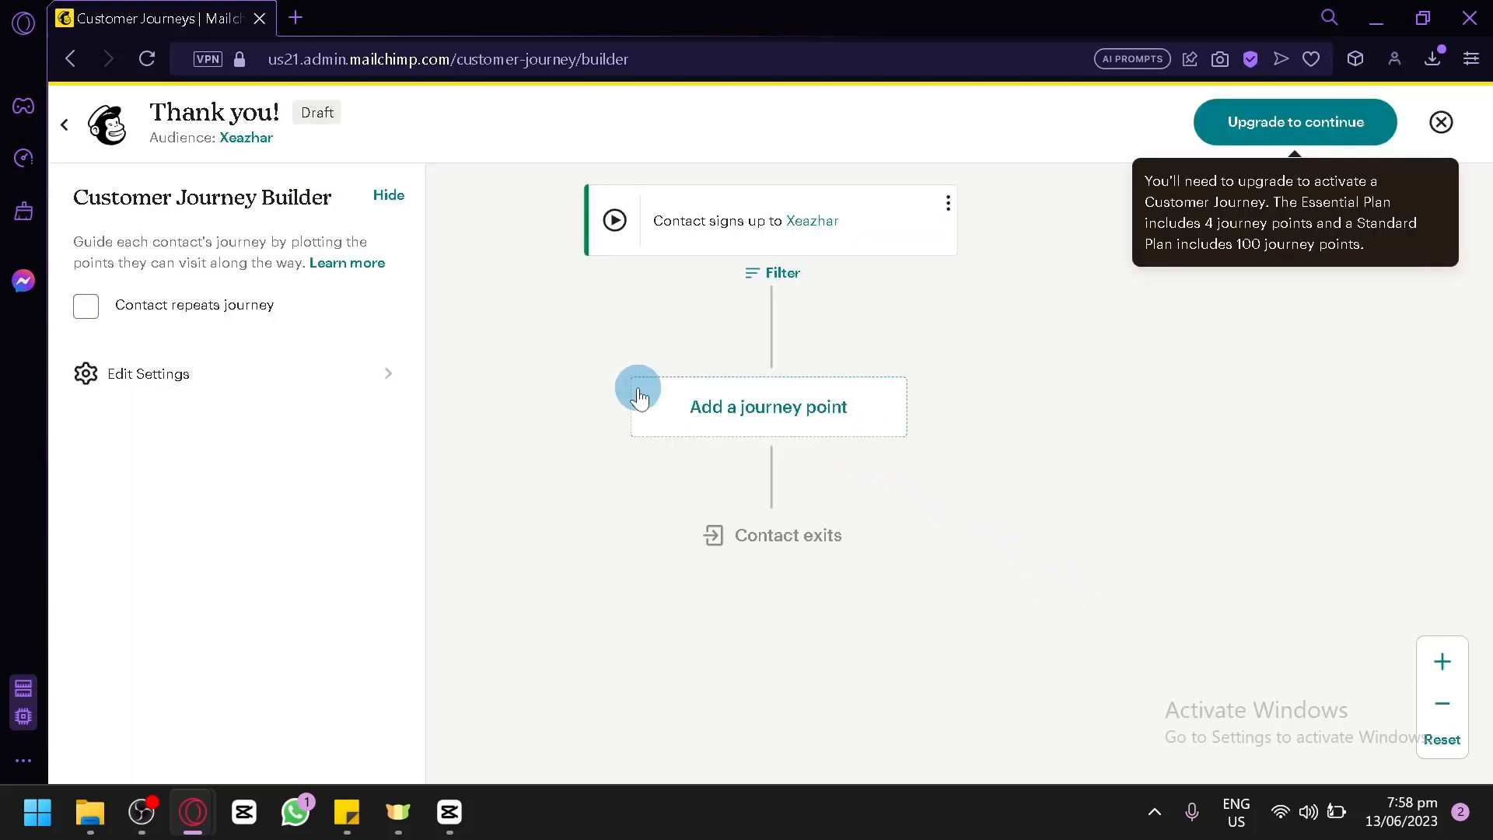
- Open the choices for adding a journey point and examine the recommended item, rules and actions
click(835, 427)
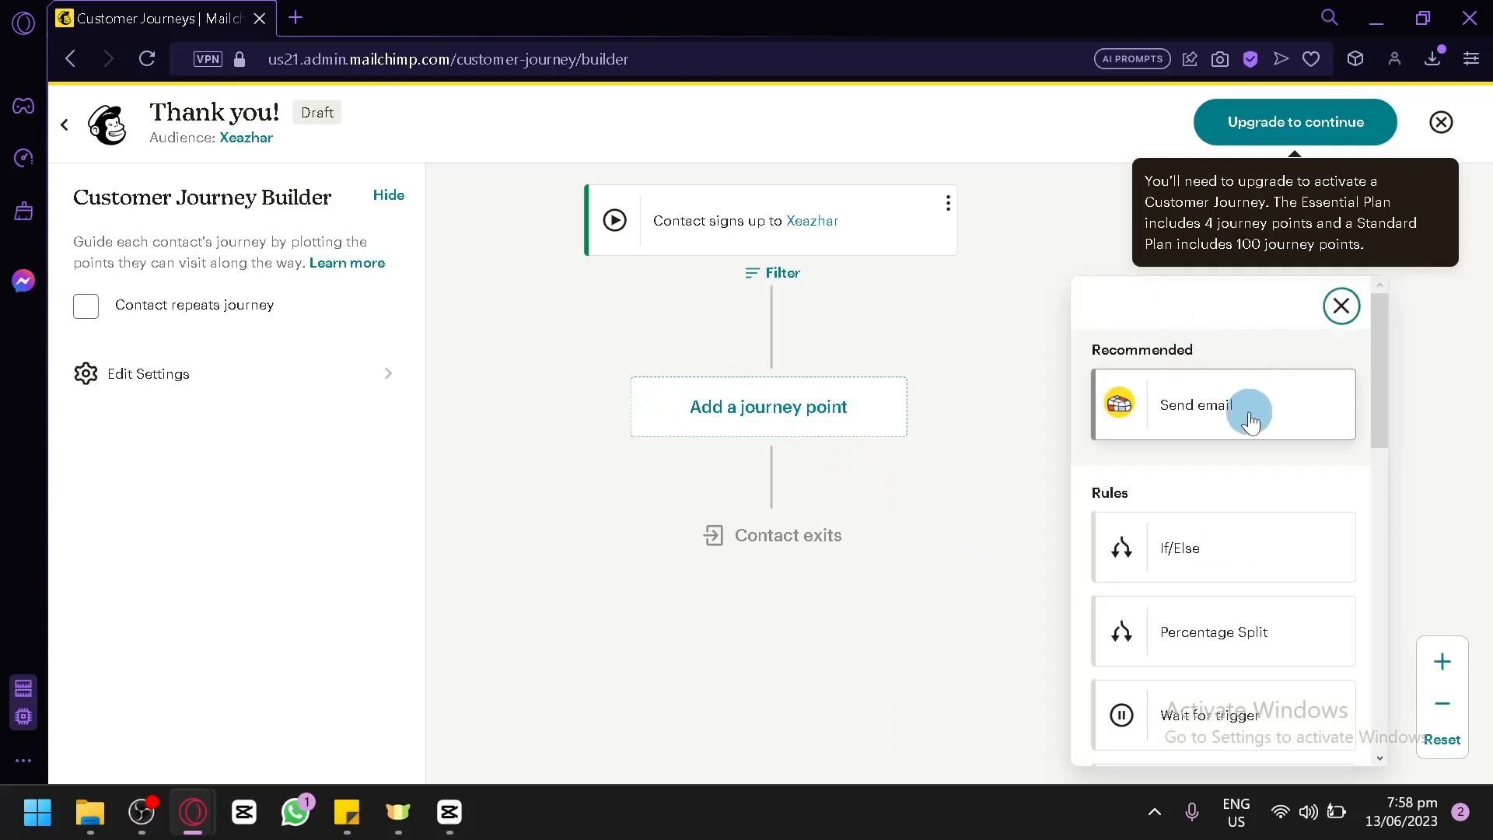
scroll(1250, 467, down, 2)
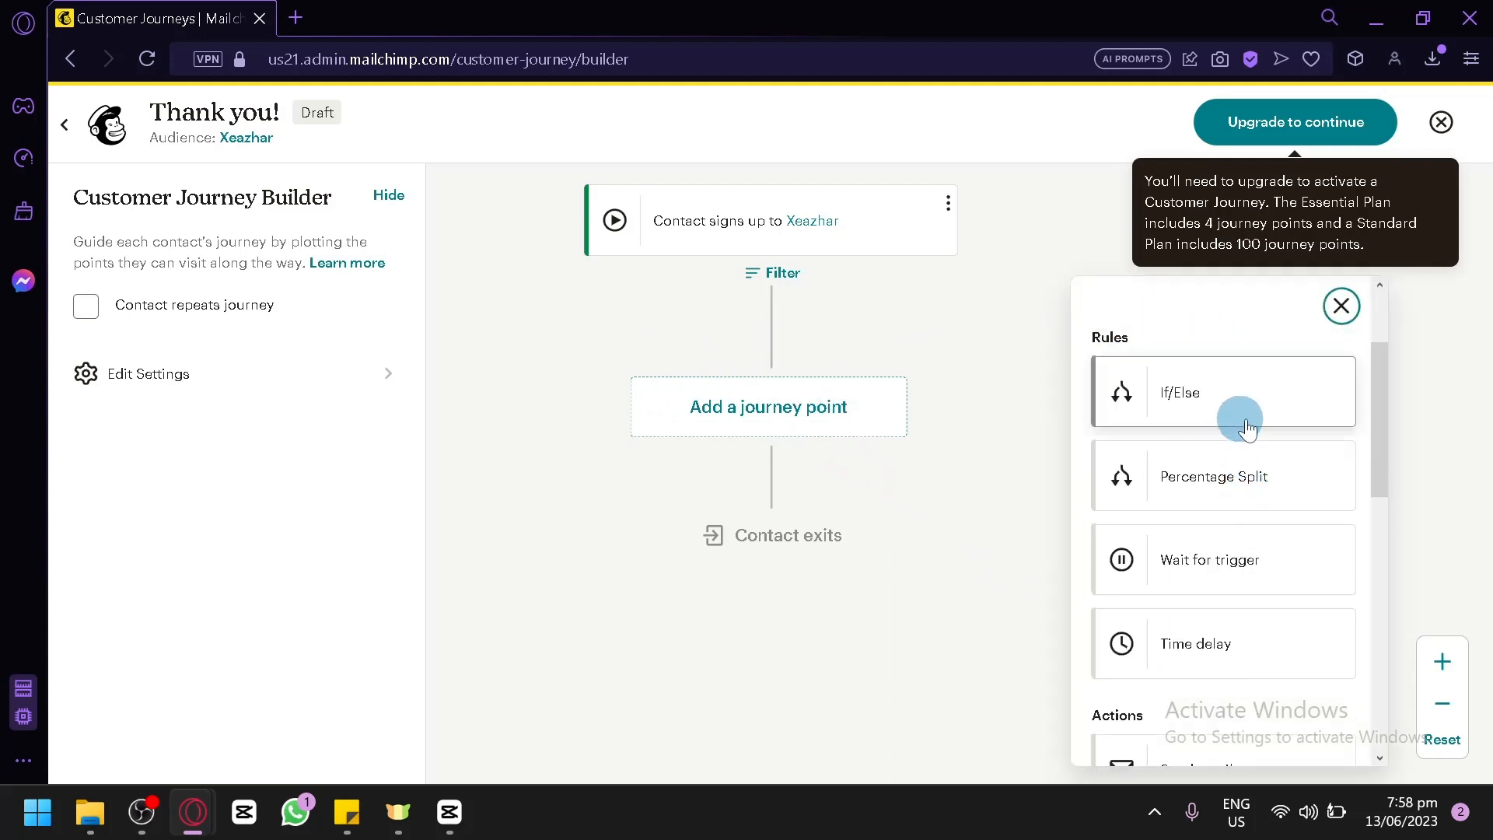
scroll(1180, 393, down, 10)
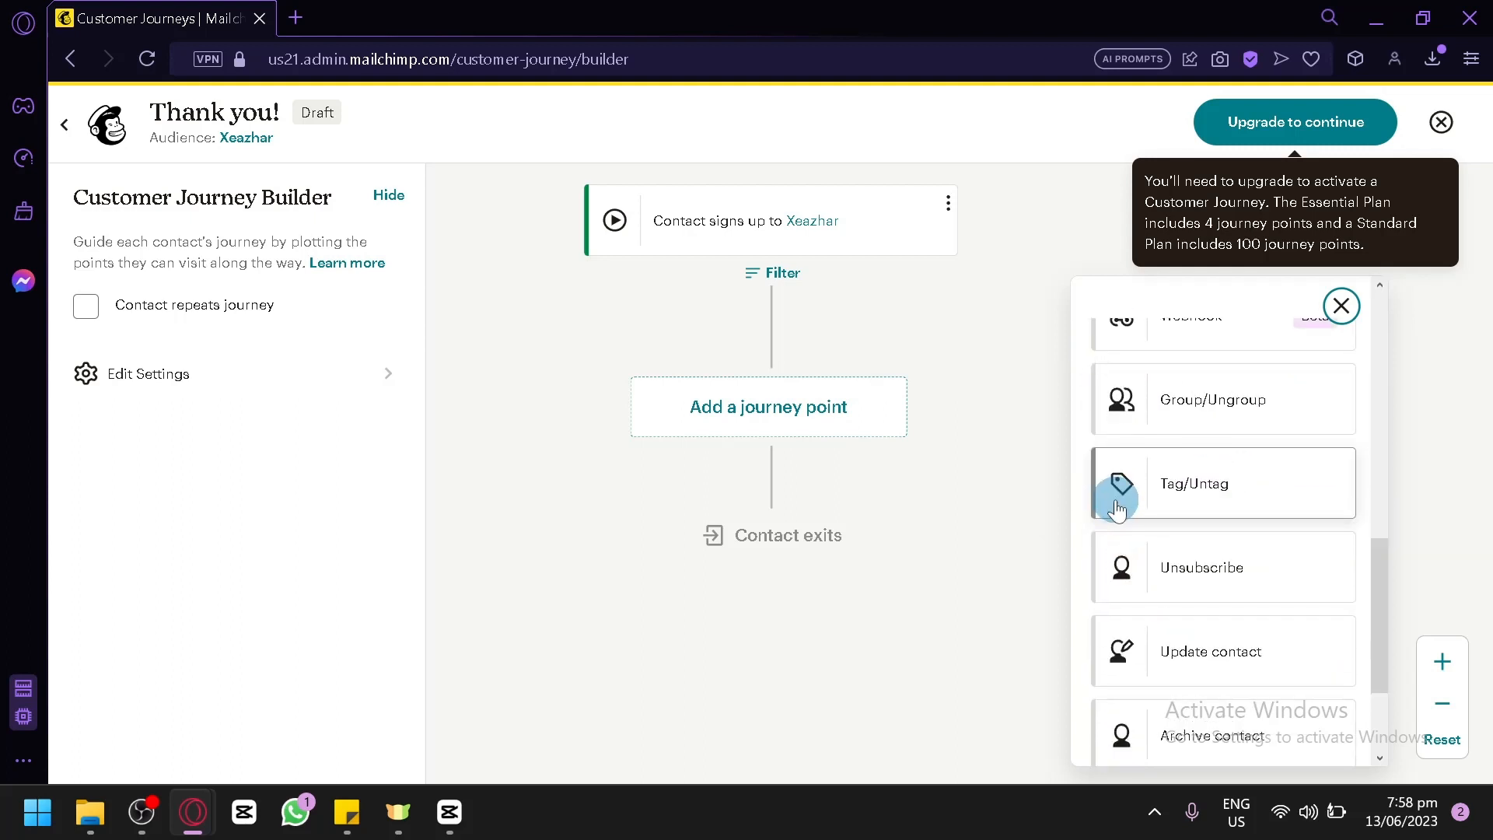
scroll(1222, 507, up, 5)
scroll(1141, 384, down, 5)
scroll(1141, 484, up, 9)
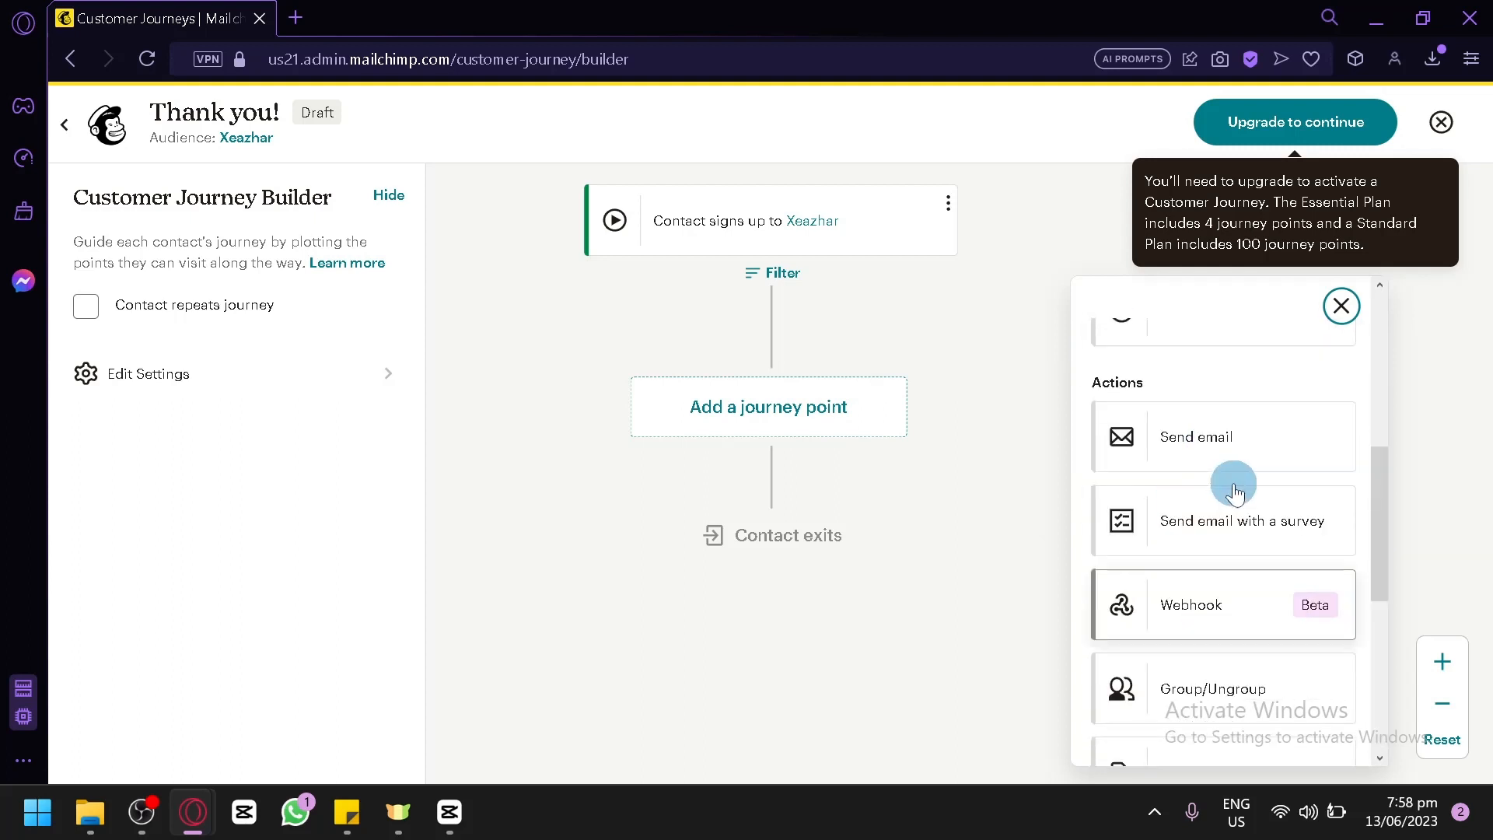
scroll(1241, 491, up, 3)
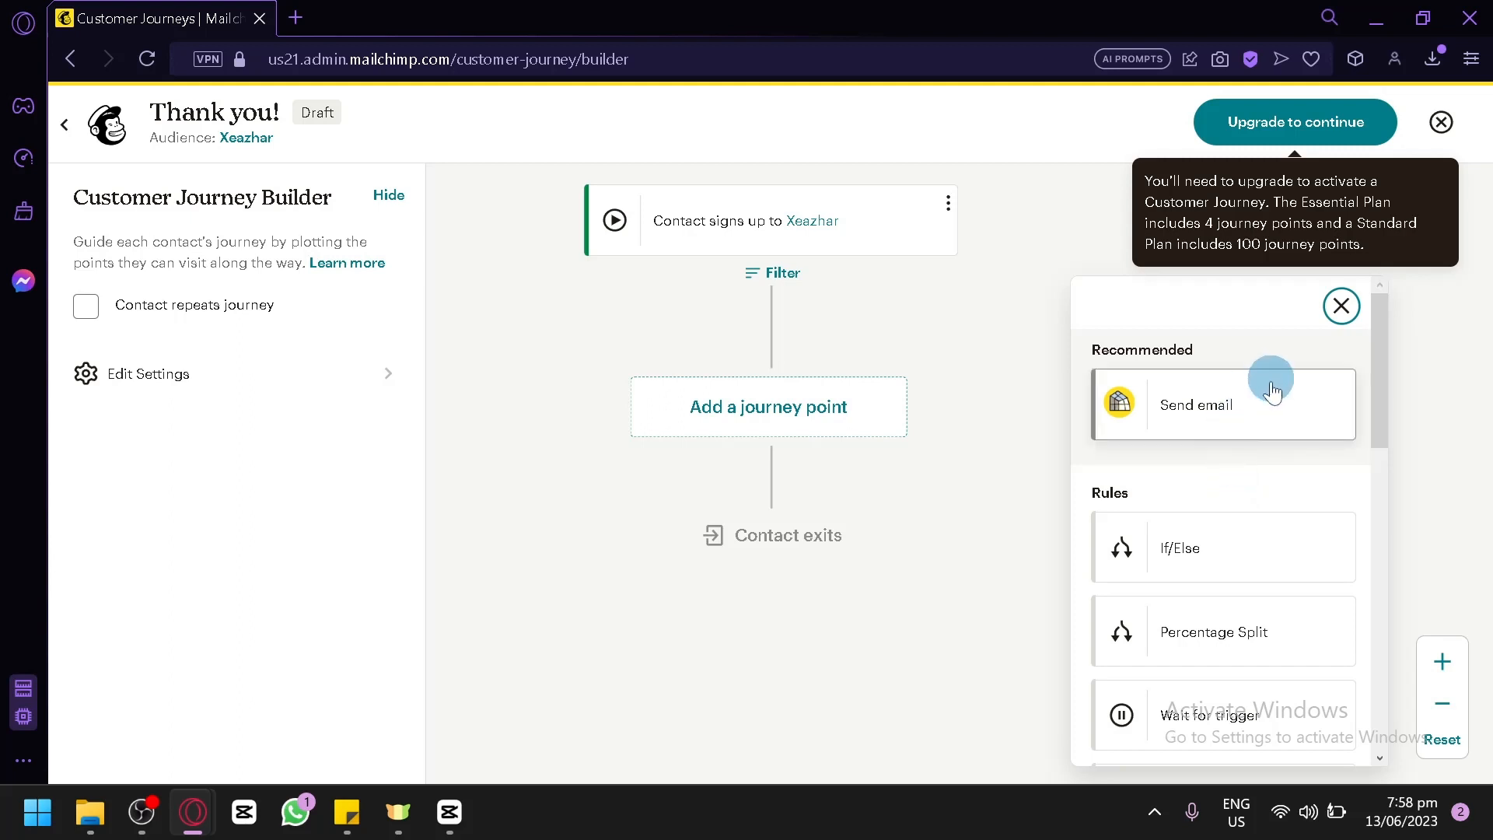
scroll(1259, 515, down, 2)
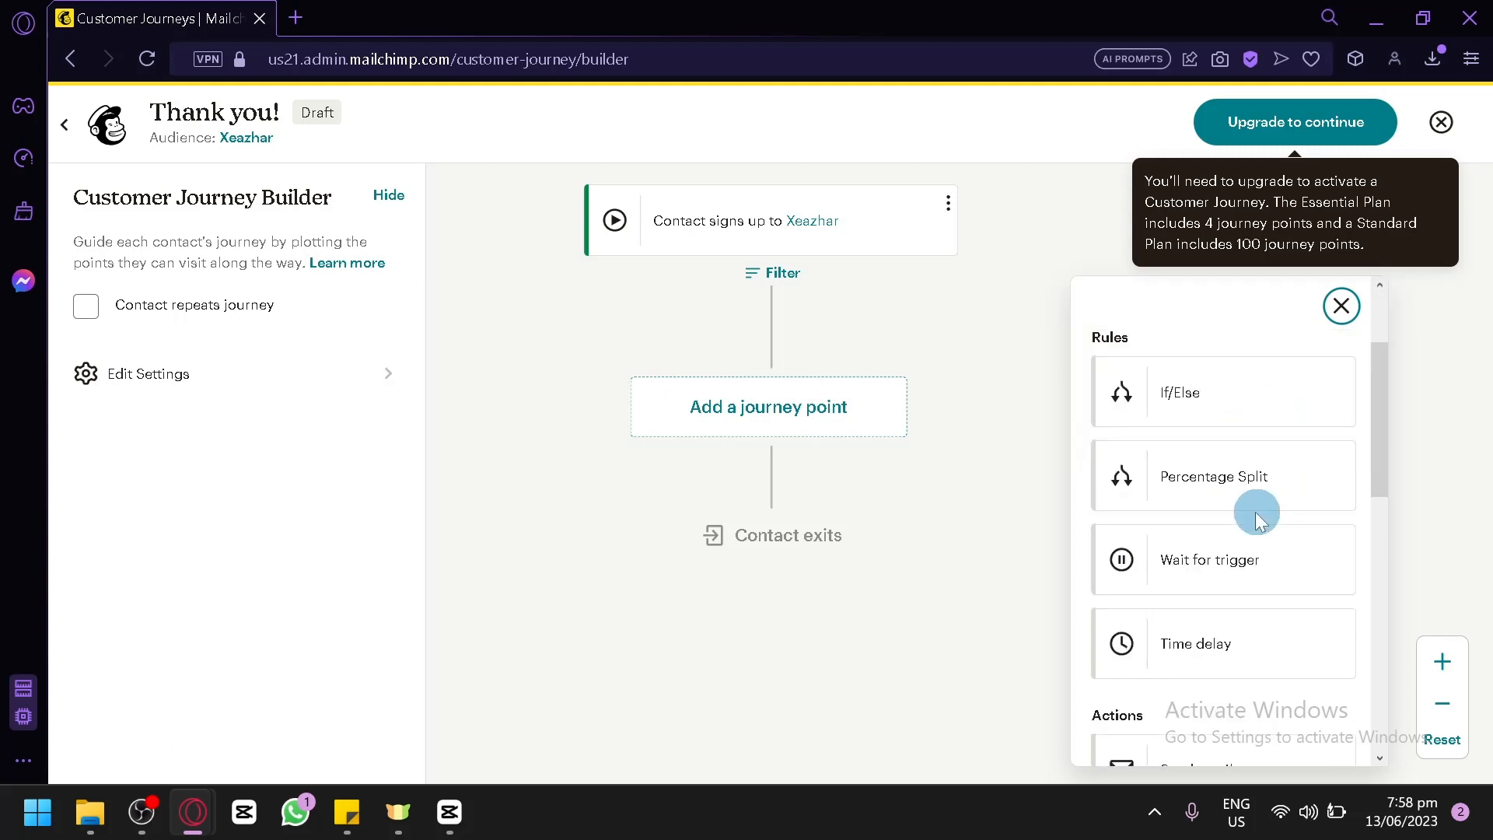
scroll(1253, 519, down, 2)
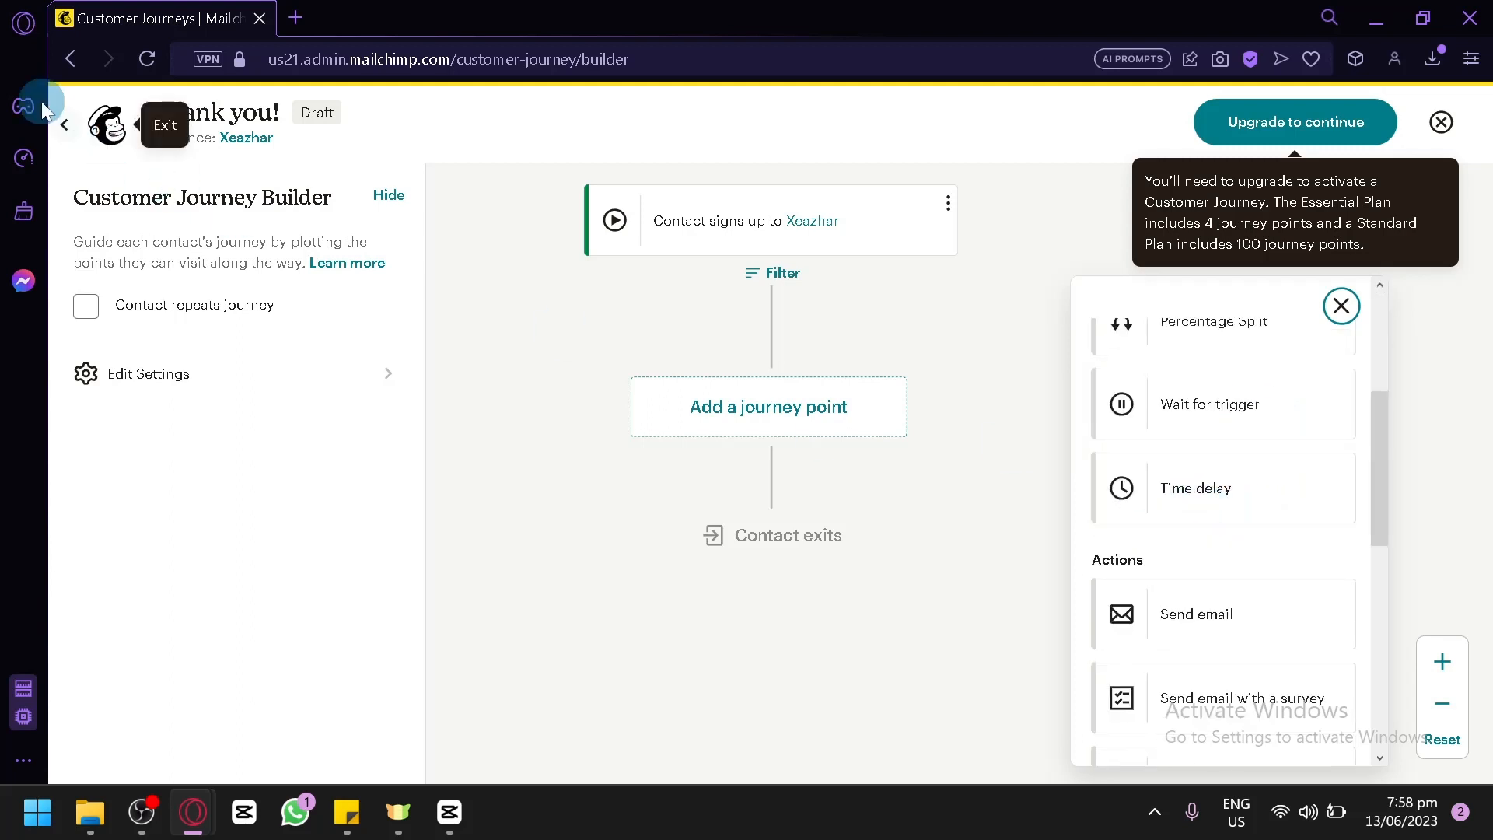
- Exit the journey builder and open the Audience dashboard to review it
click(68, 126)
scroll(190, 394, down, 2)
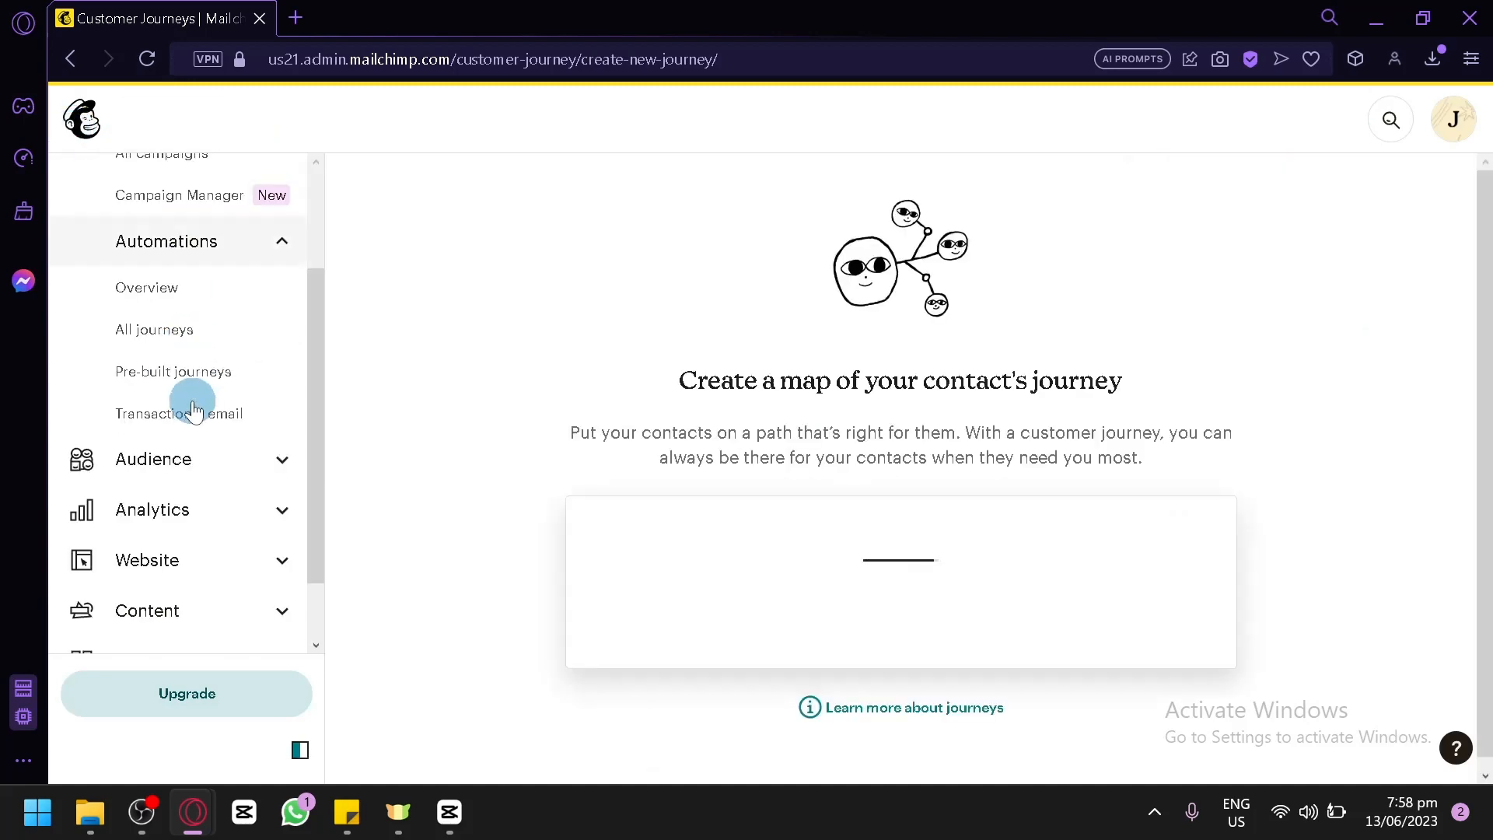
click(276, 465)
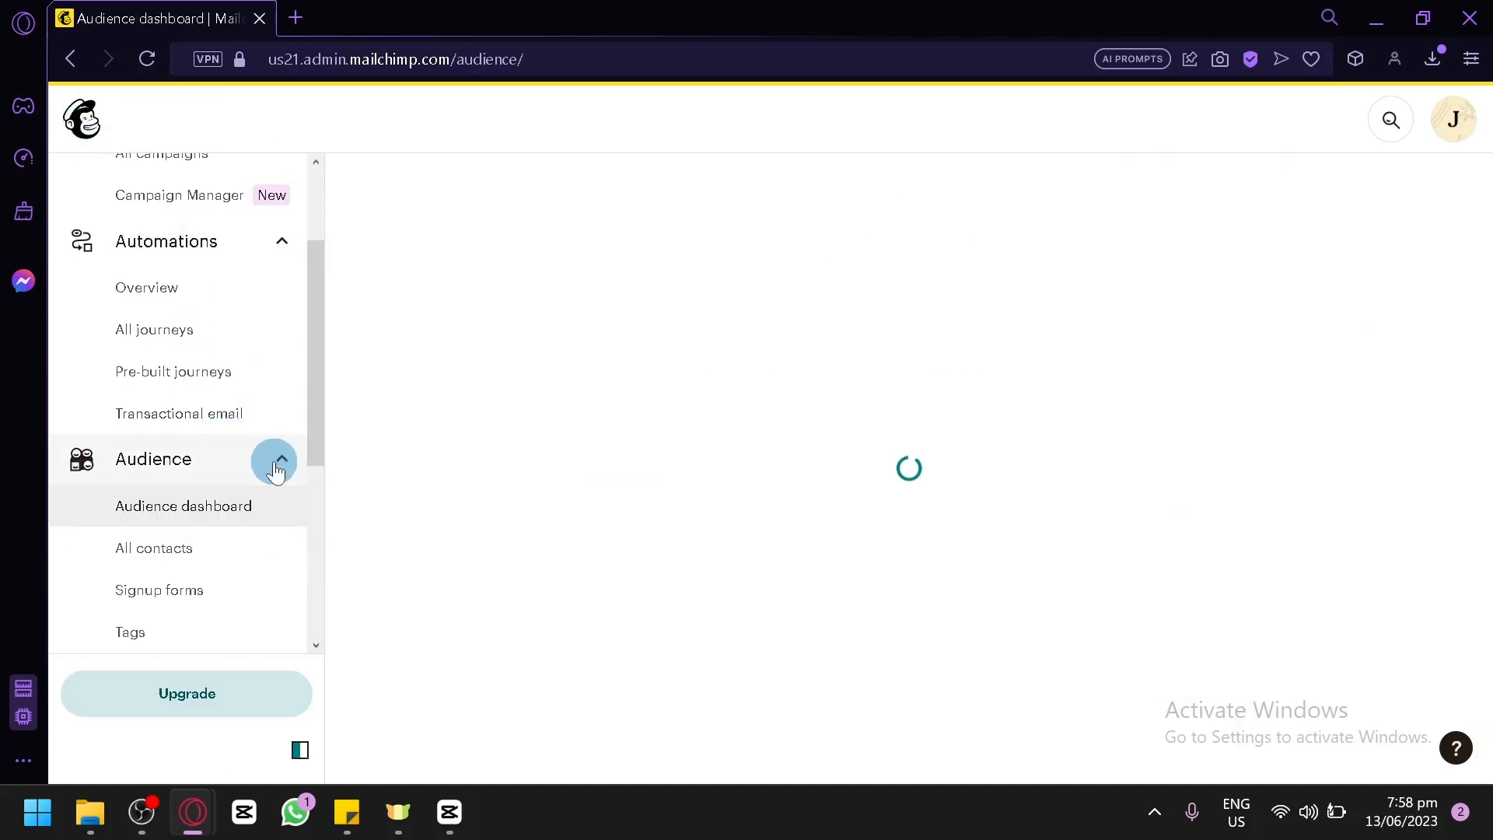
scroll(823, 386, down, 5)
scroll(828, 393, up, 5)
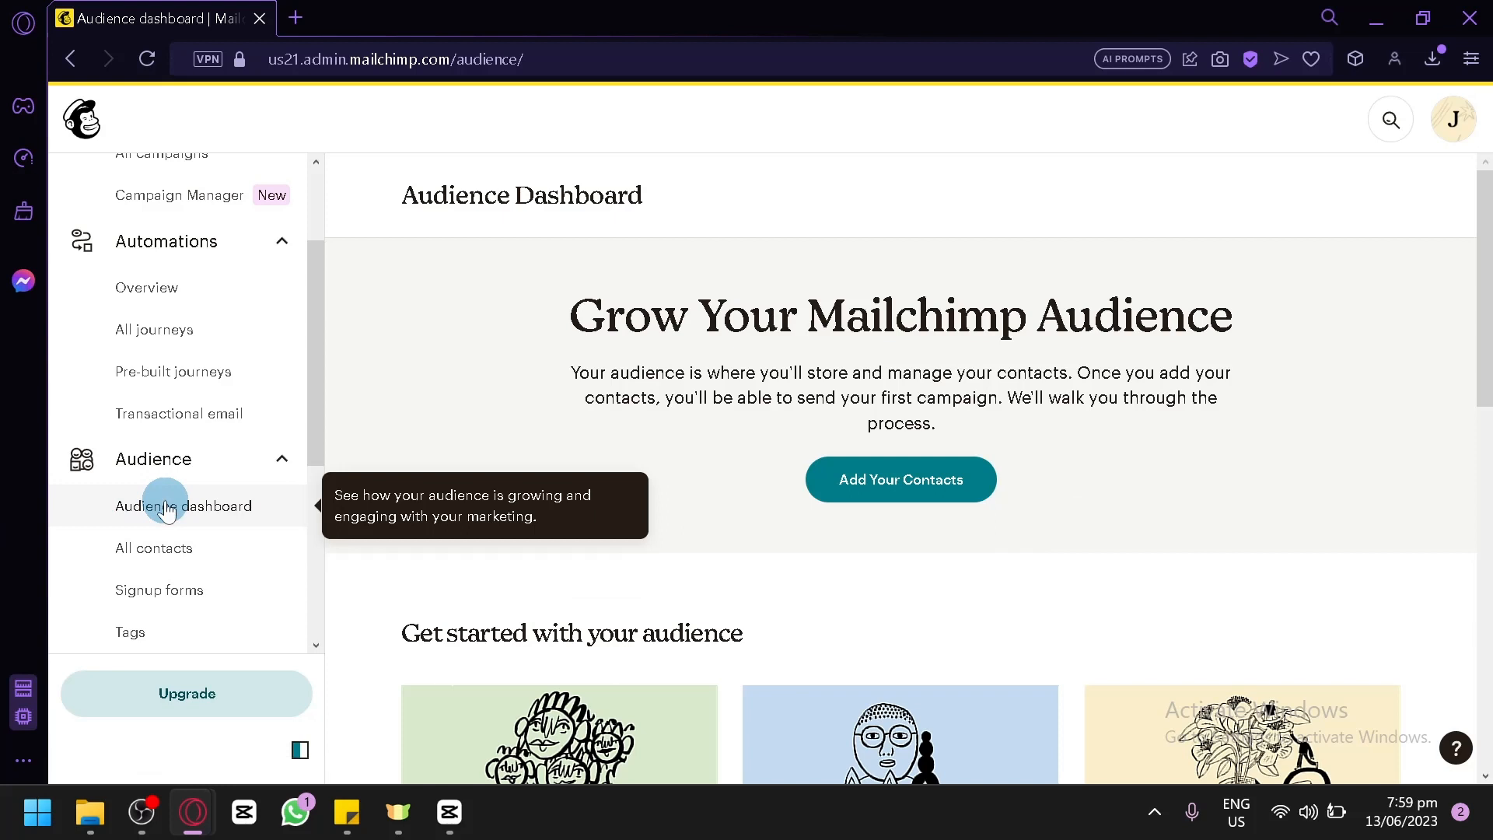
- Open the audience's contacts page and go on to its signup forms to review the form types
click(200, 556)
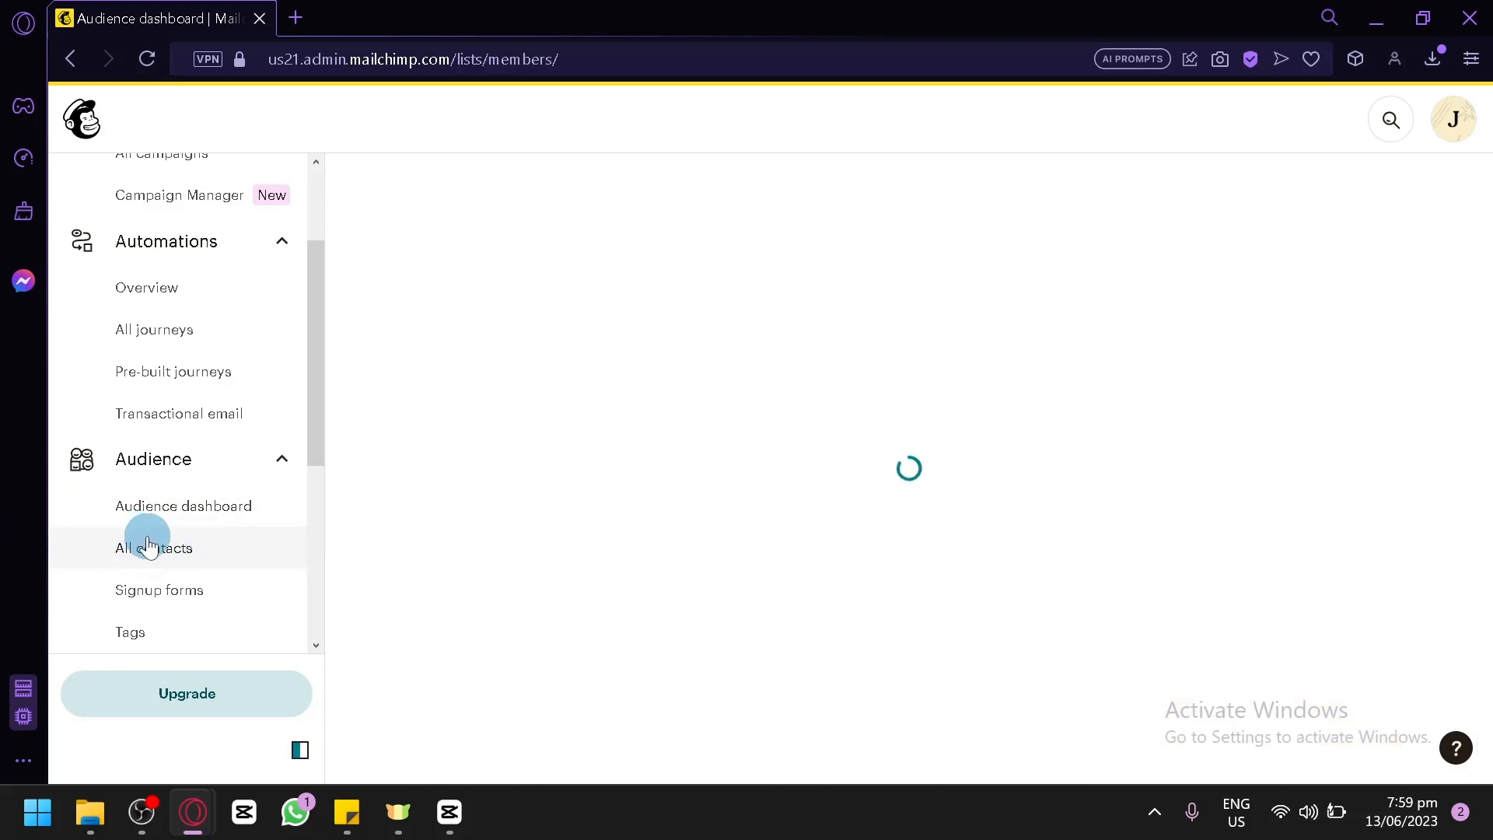
click(193, 605)
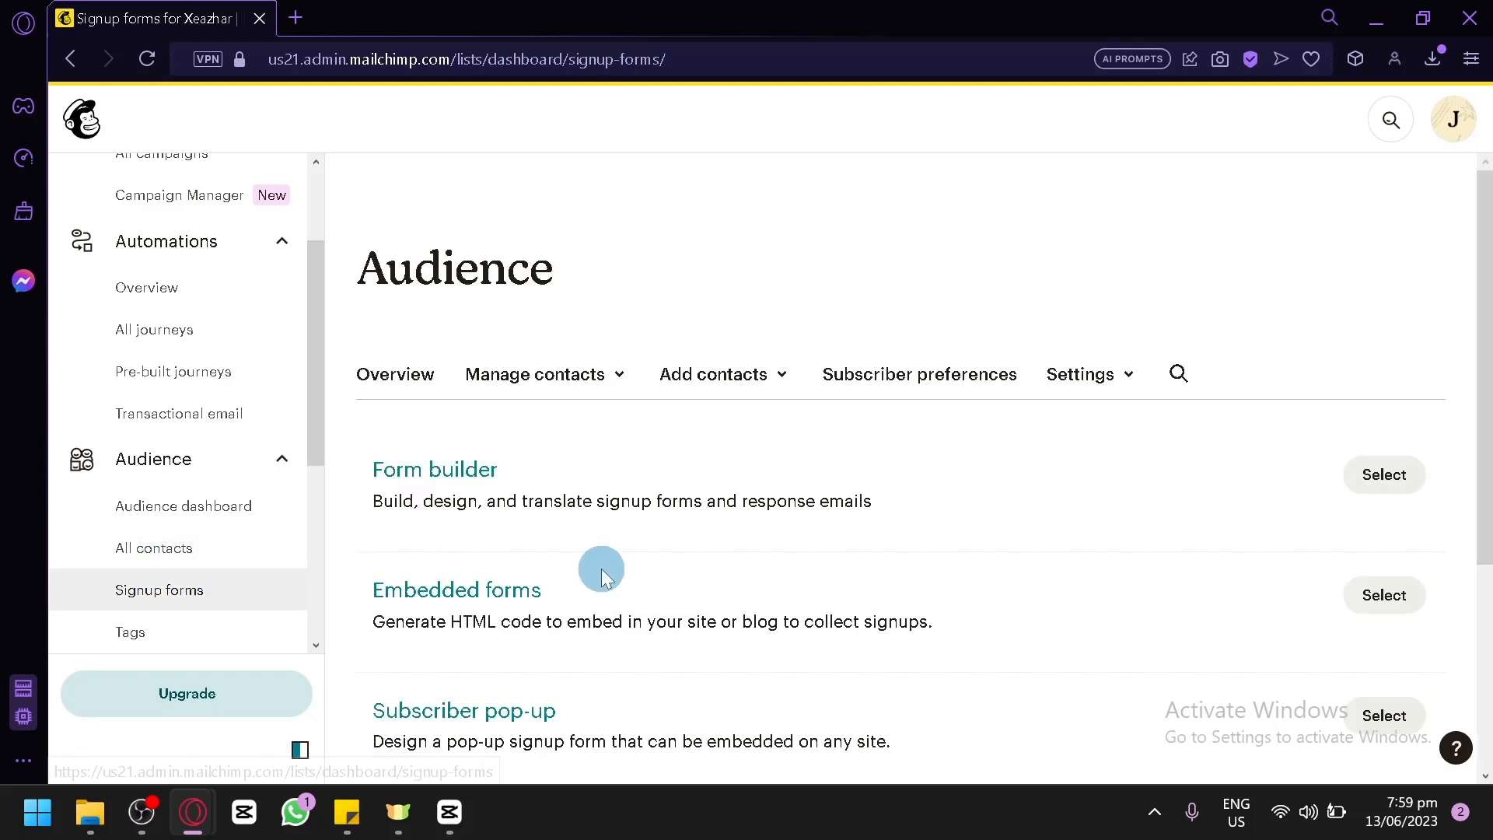
scroll(601, 554, down, 2)
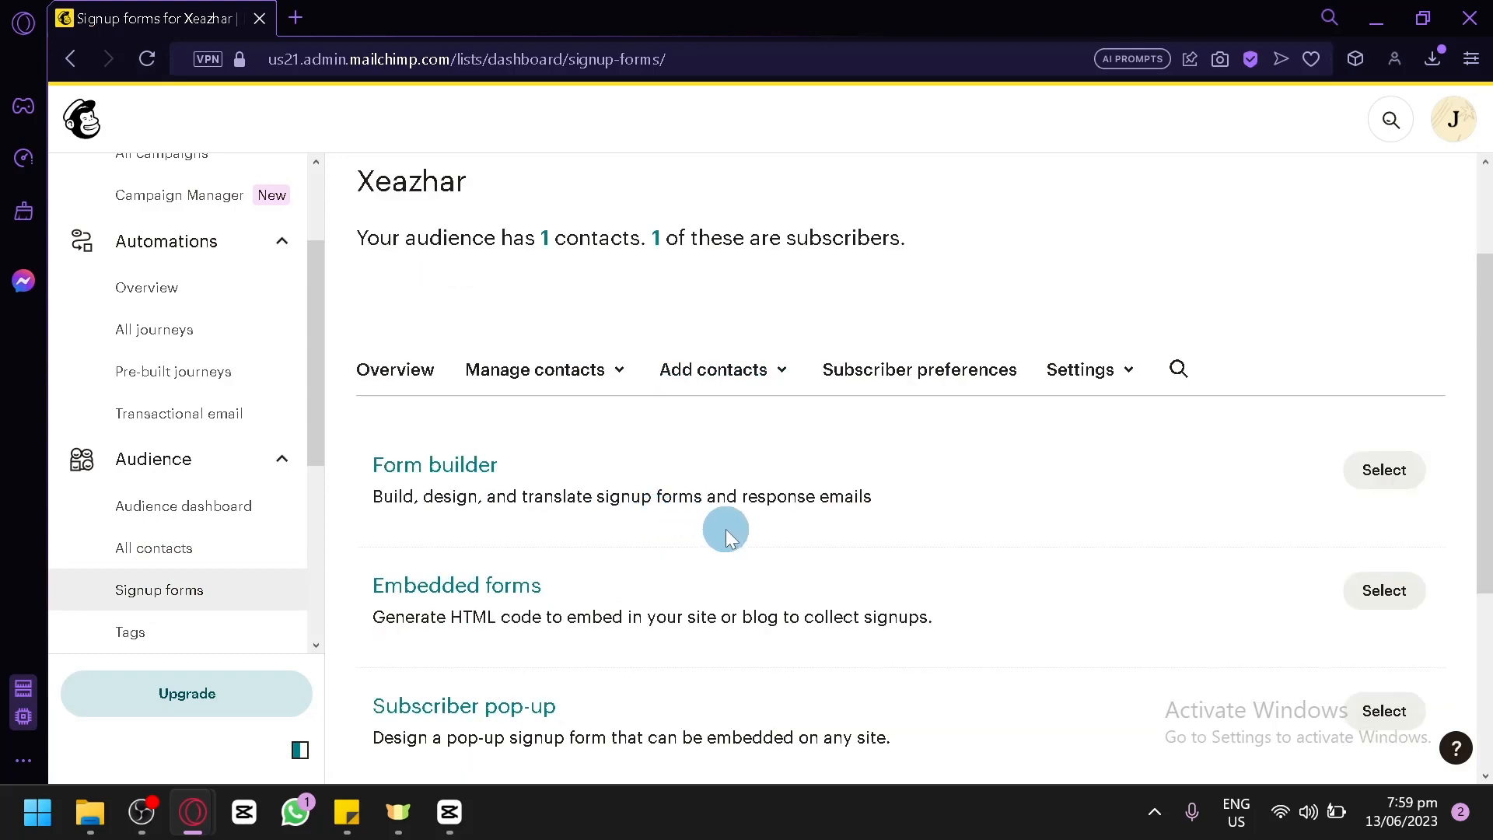
- Review the audience's signup form types down to form integrations, and open the audience's tags page
scroll(735, 525, down, 2)
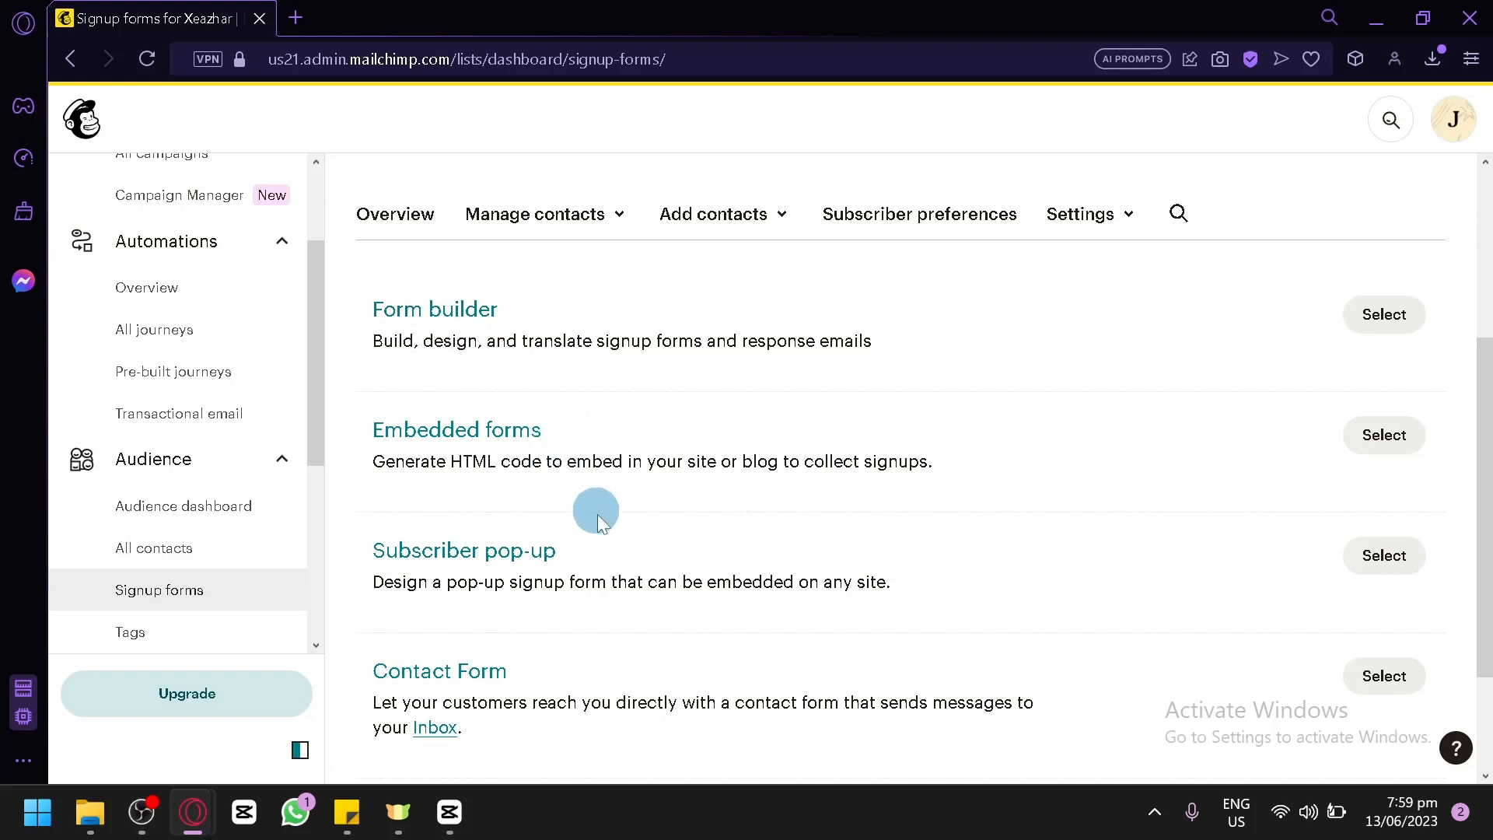
scroll(560, 580, down, 2)
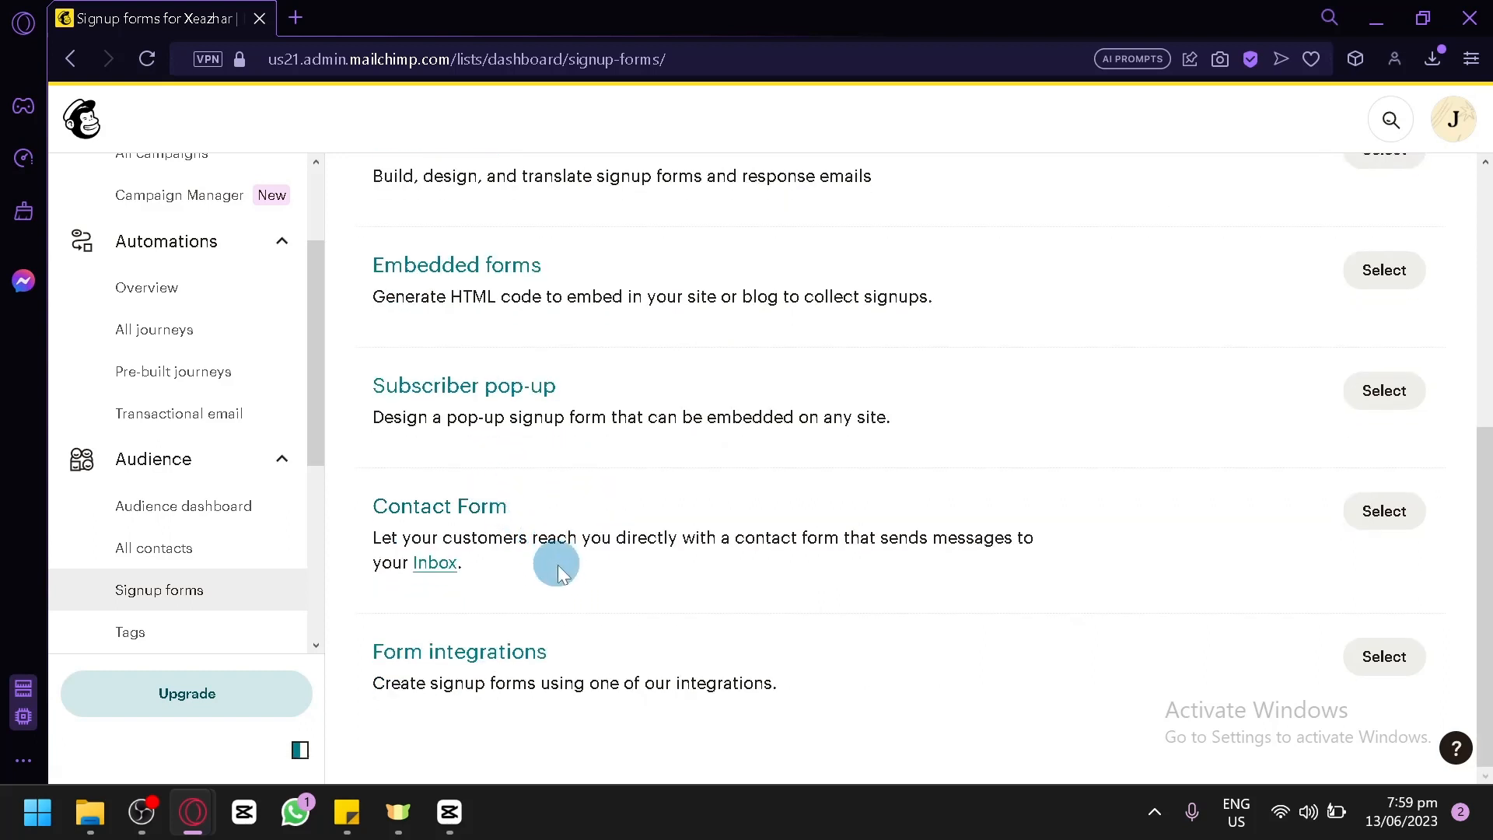
scroll(179, 544, down, 2)
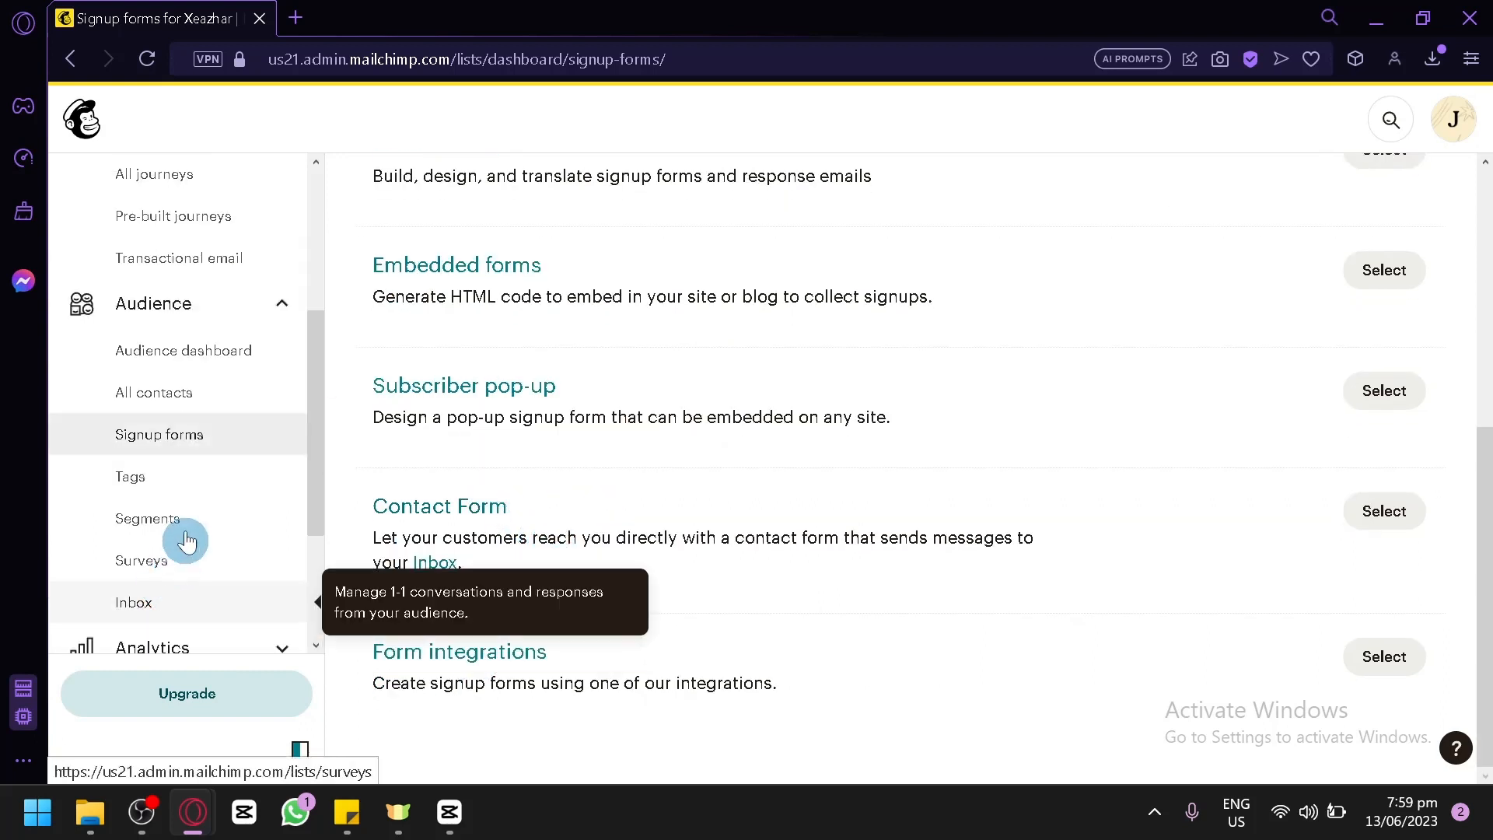
click(194, 484)
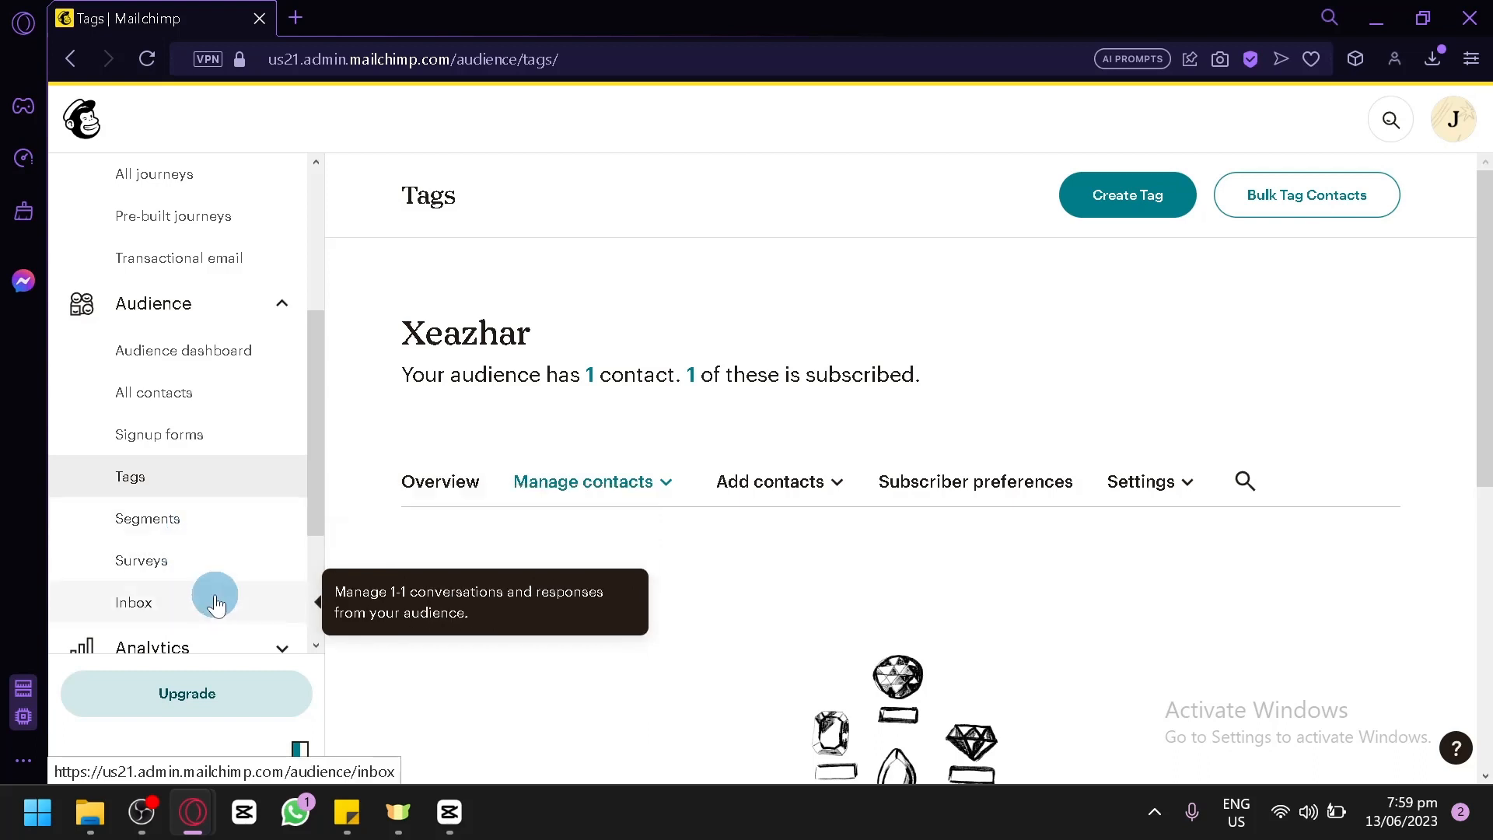
- Open the analytics email dashboard, dismiss its sample data introduction and review the performance metrics
scroll(214, 593, down, 3)
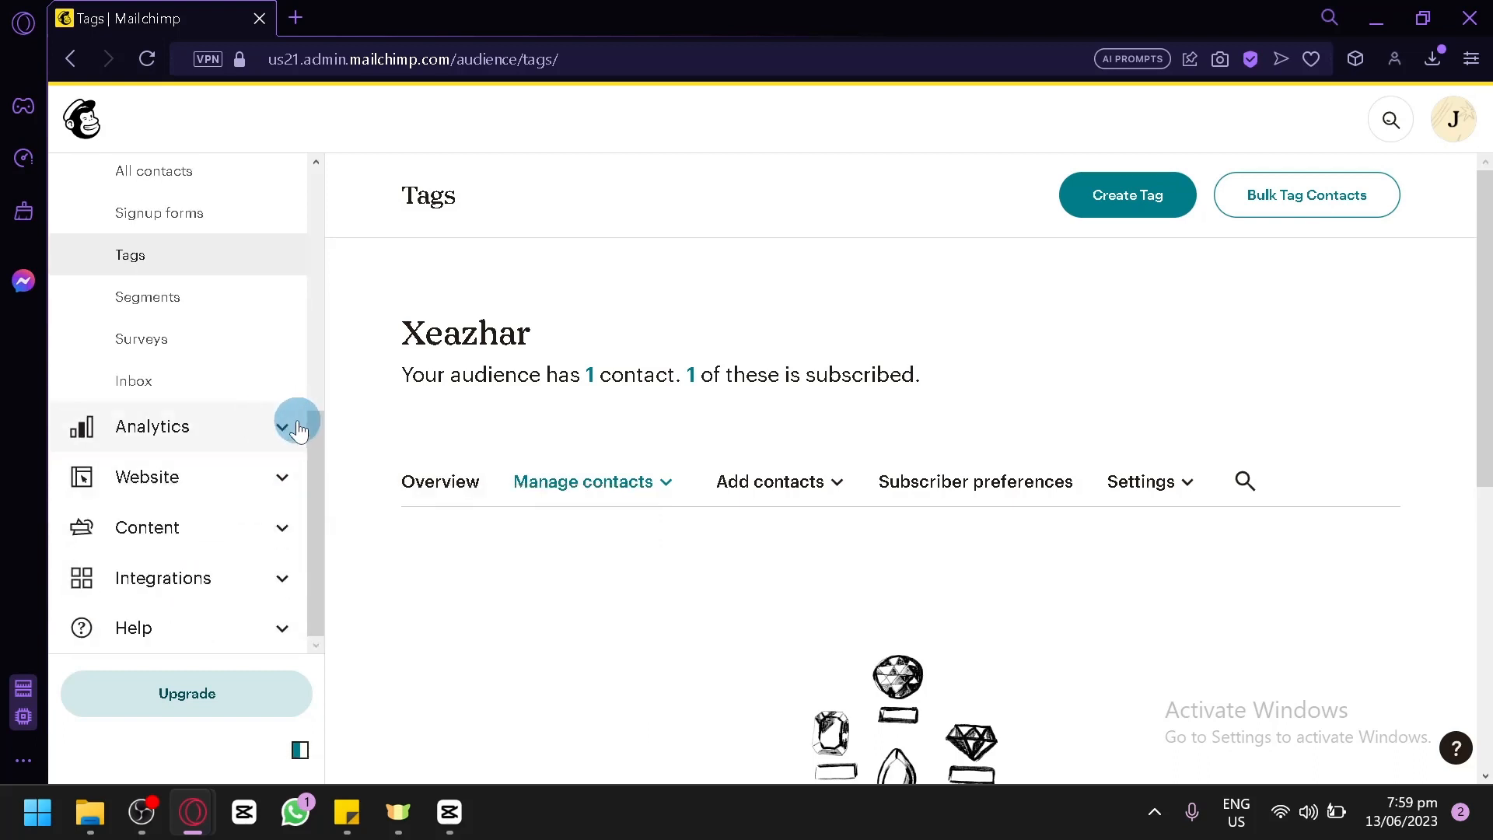
click(285, 427)
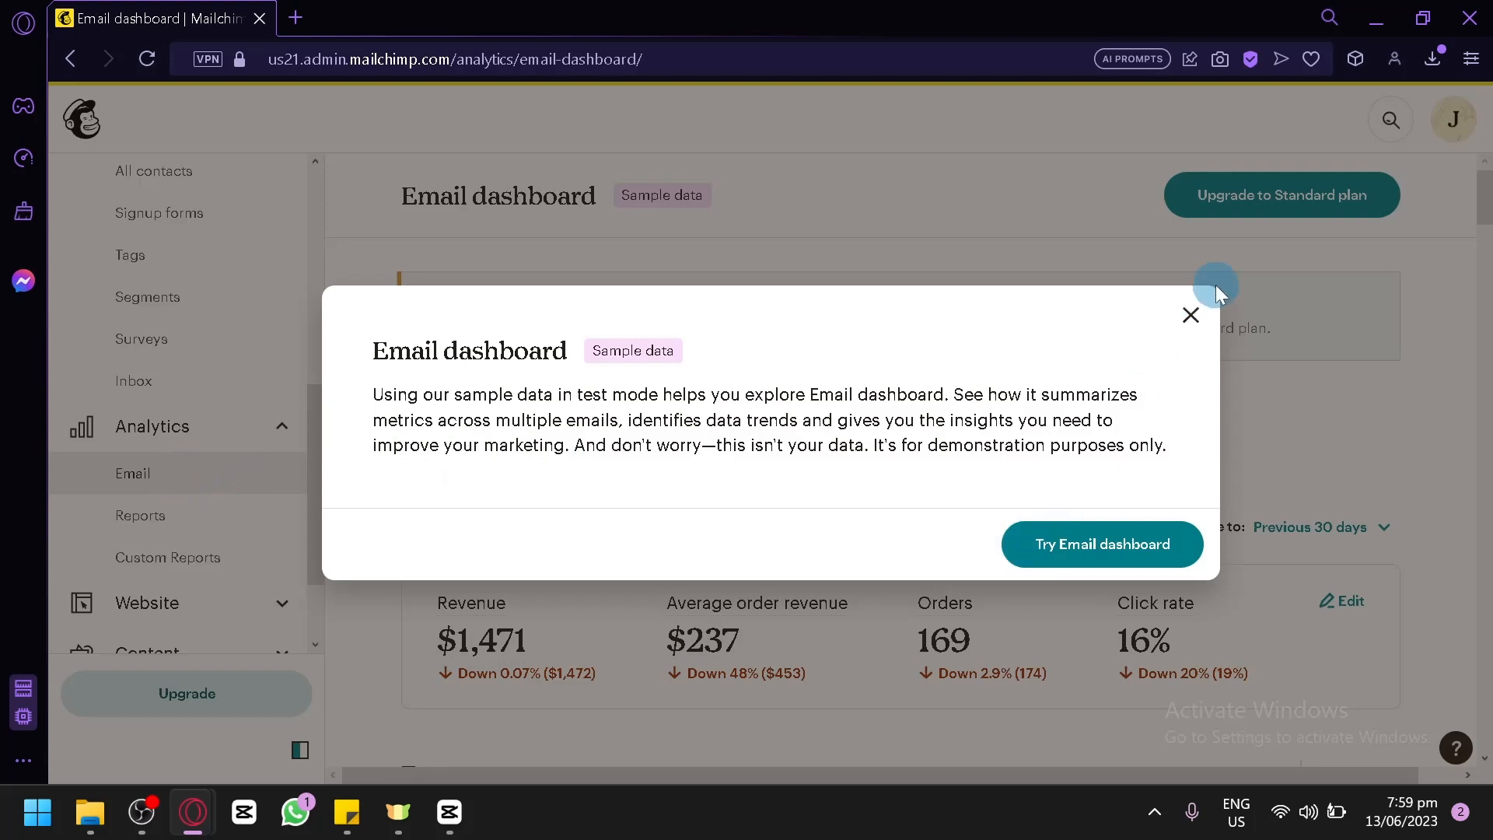
click(1192, 317)
scroll(1071, 451, down, 2)
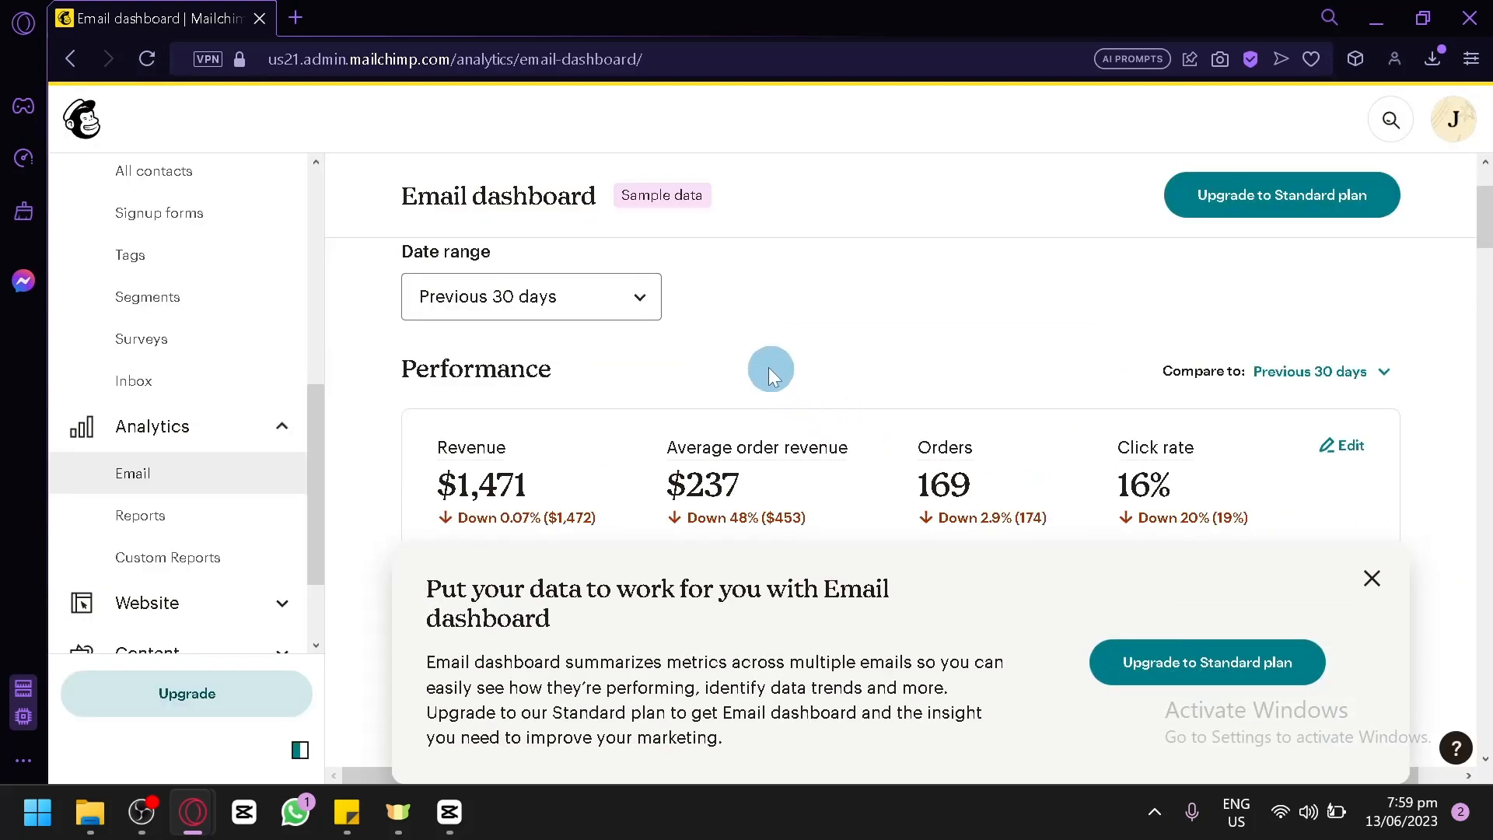
scroll(739, 366, down, 2)
scroll(739, 365, up, 4)
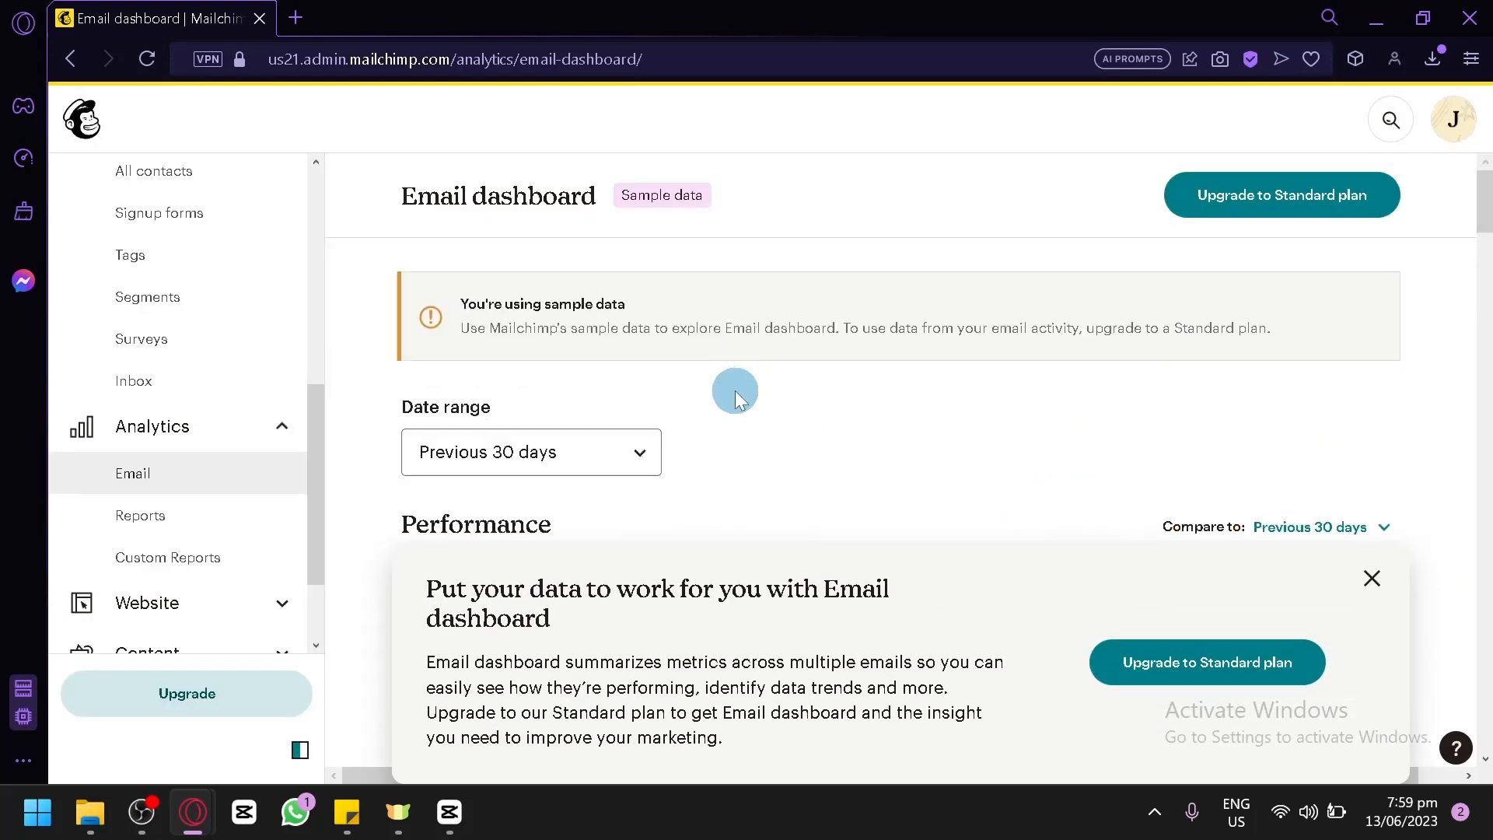
- Open the website dashboard and review the options for designing a site, selling products and offering services
scroll(233, 507, down, 2)
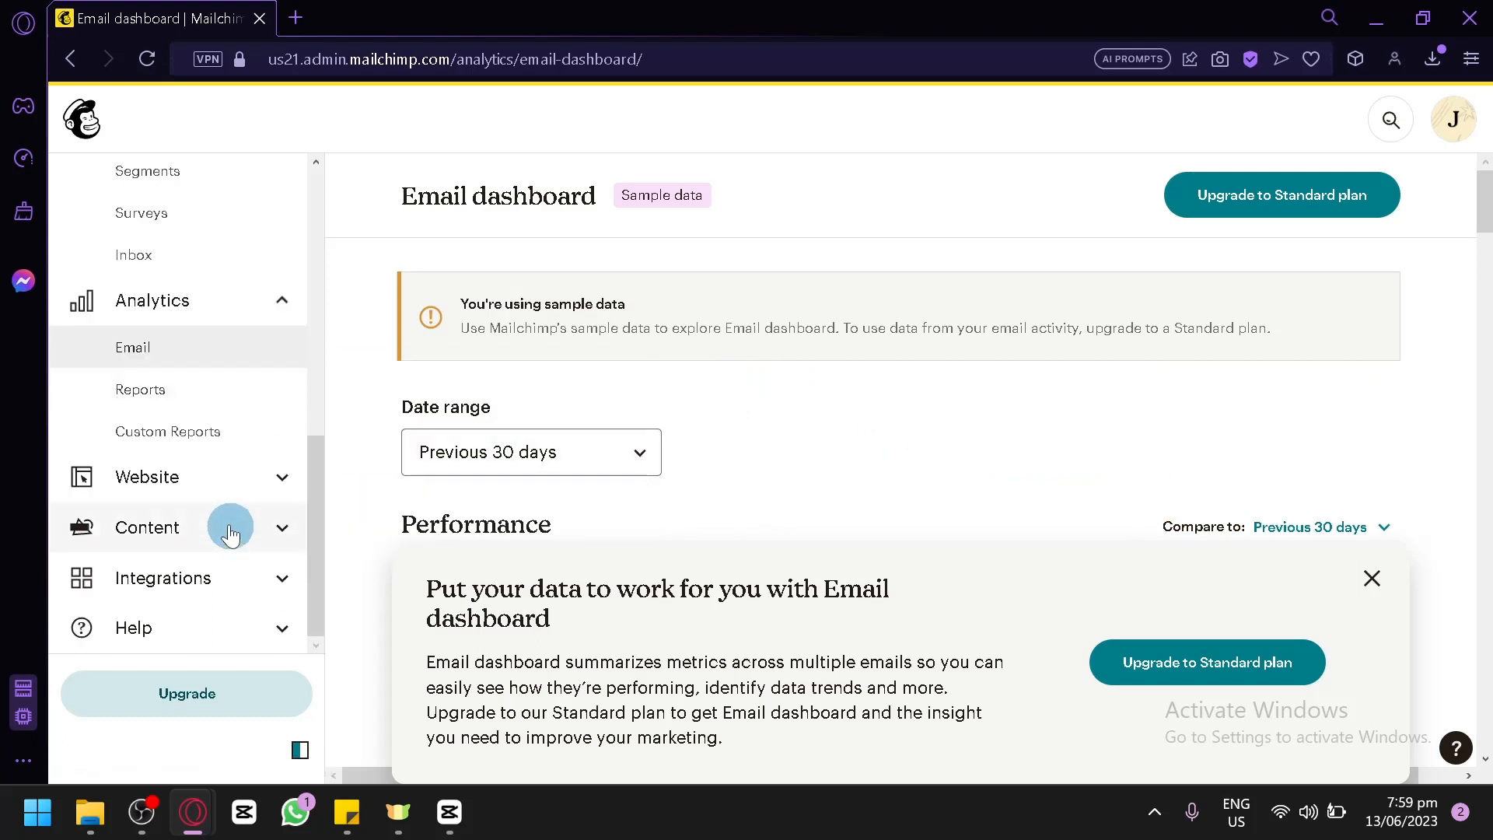
click(283, 479)
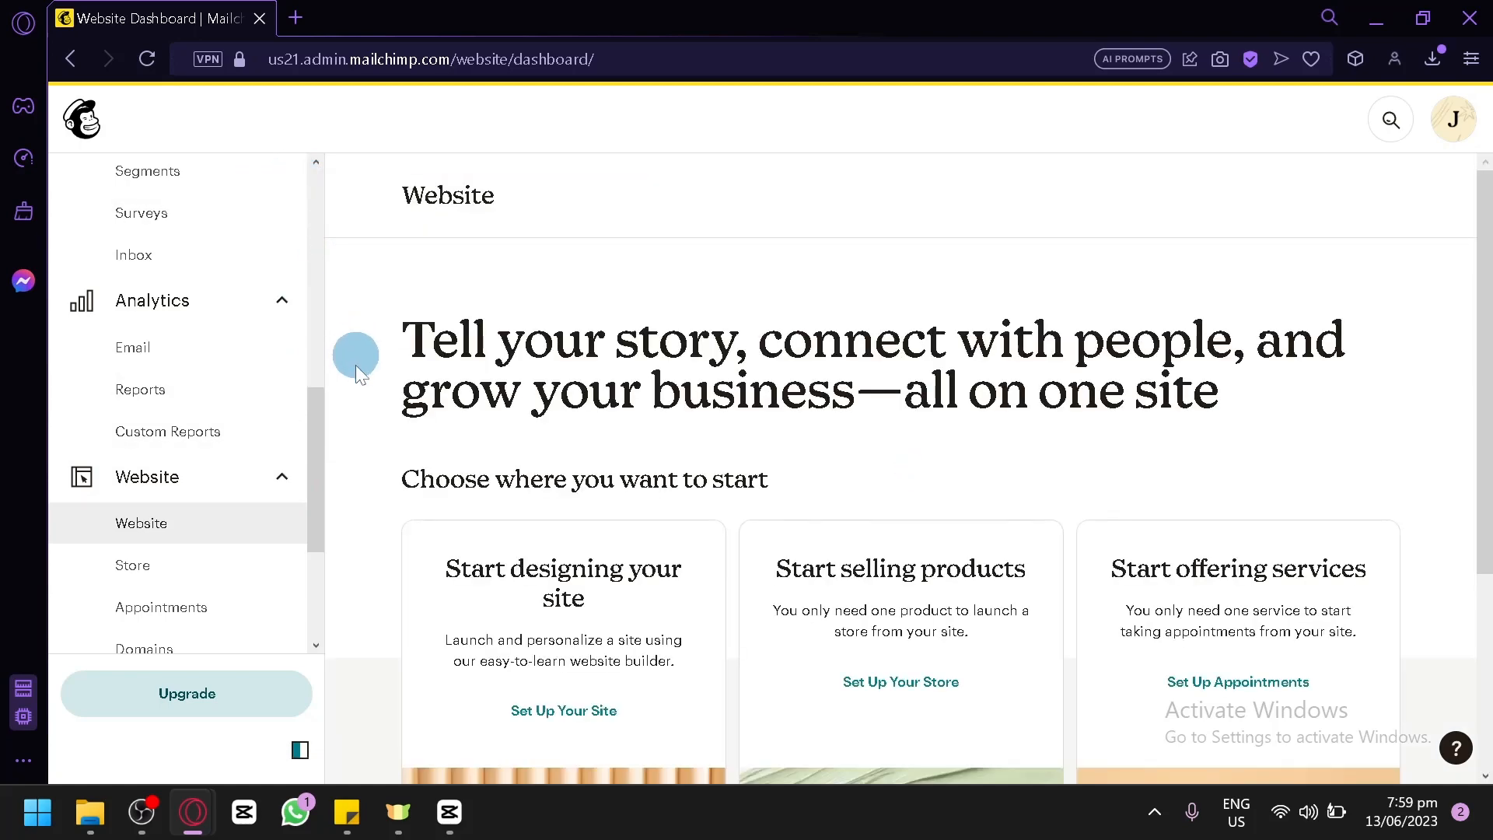
scroll(569, 402, down, 4)
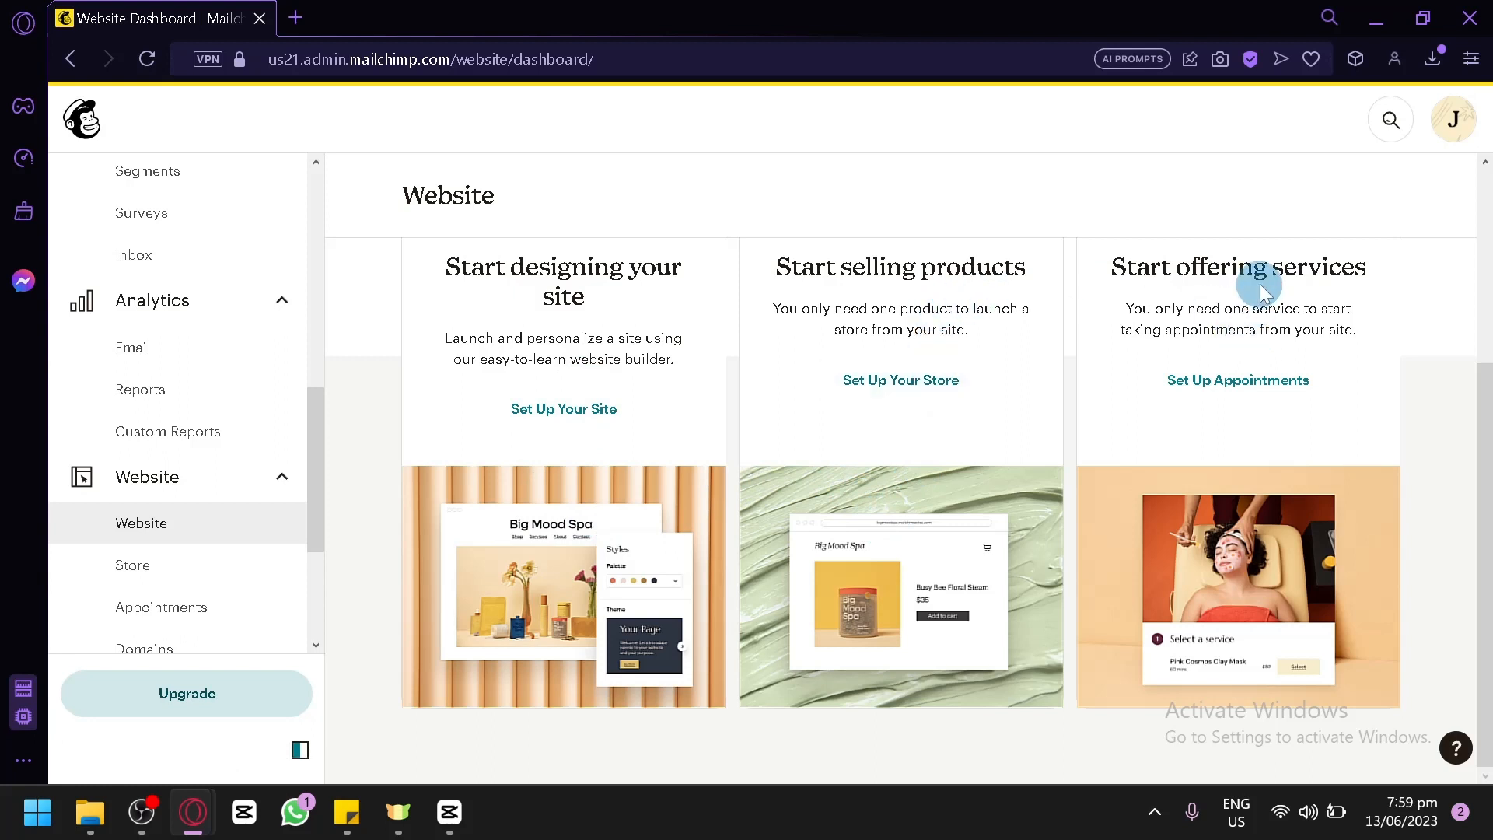
- Open Creative Assistant in the content section, and go on to the integrations Discover page
scroll(171, 544, down, 2)
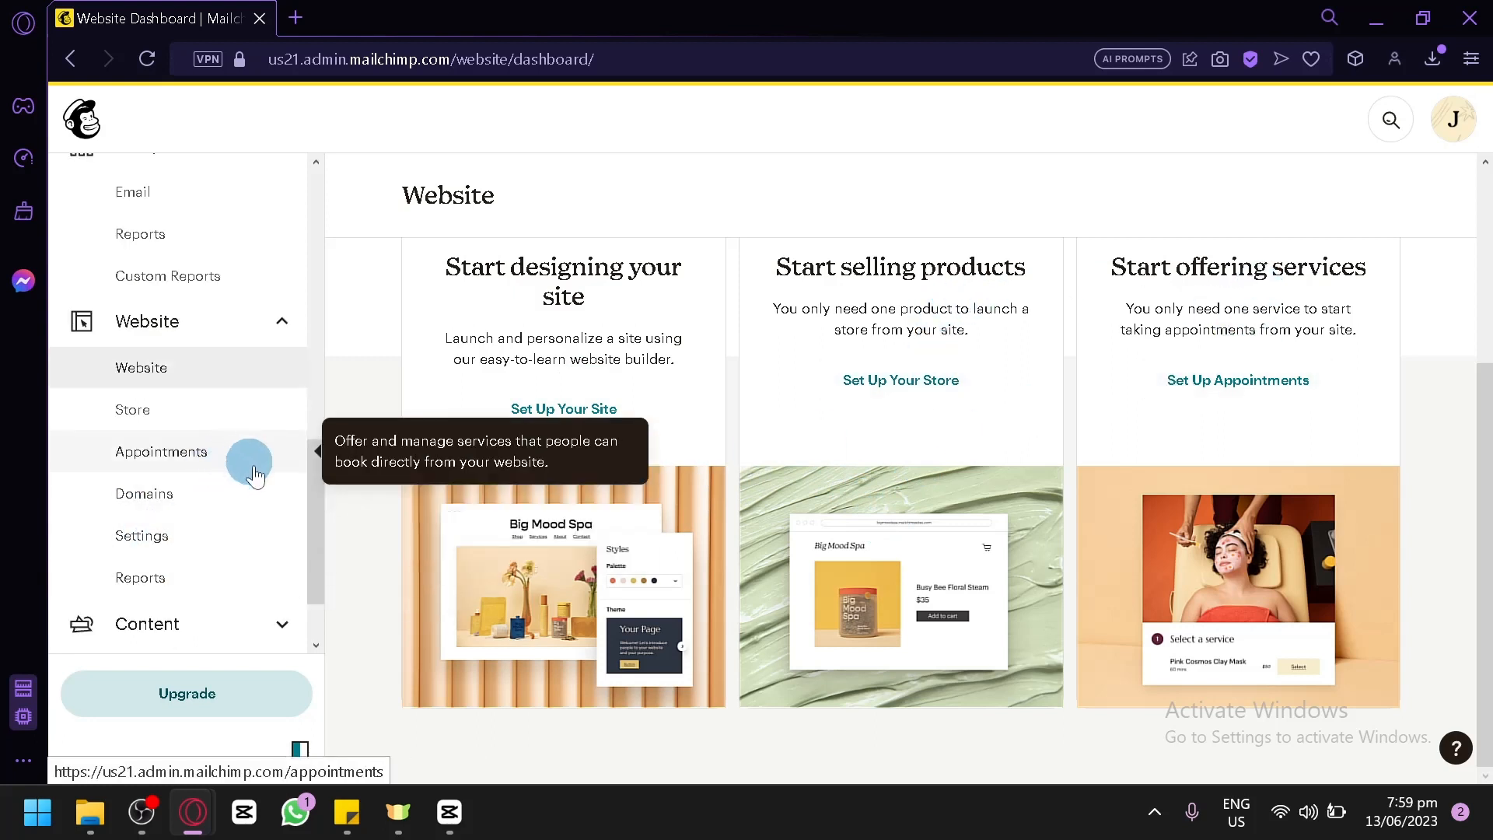
scroll(234, 544, down, 1)
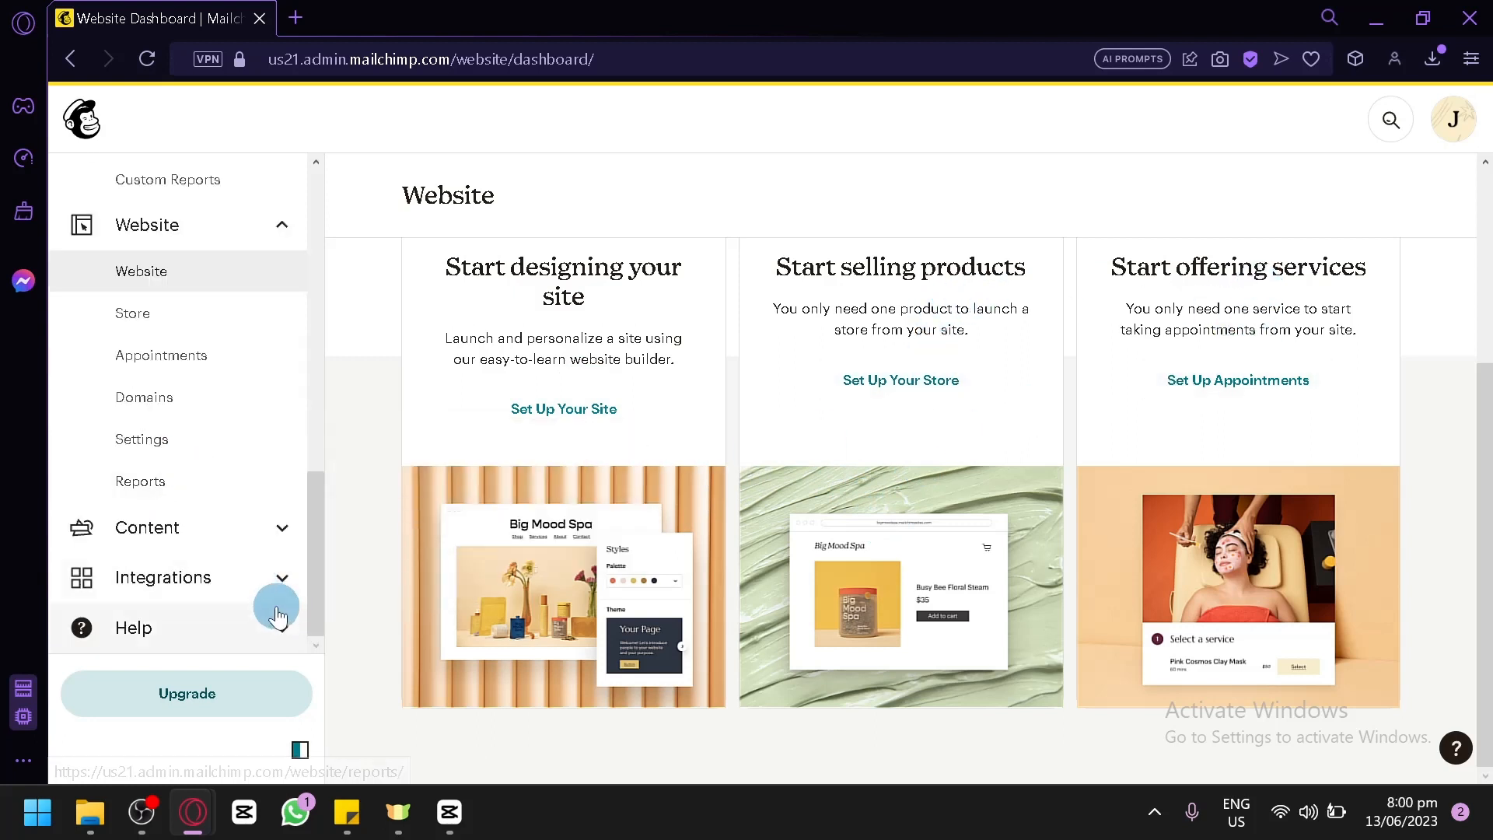
click(274, 515)
scroll(257, 527, down, 2)
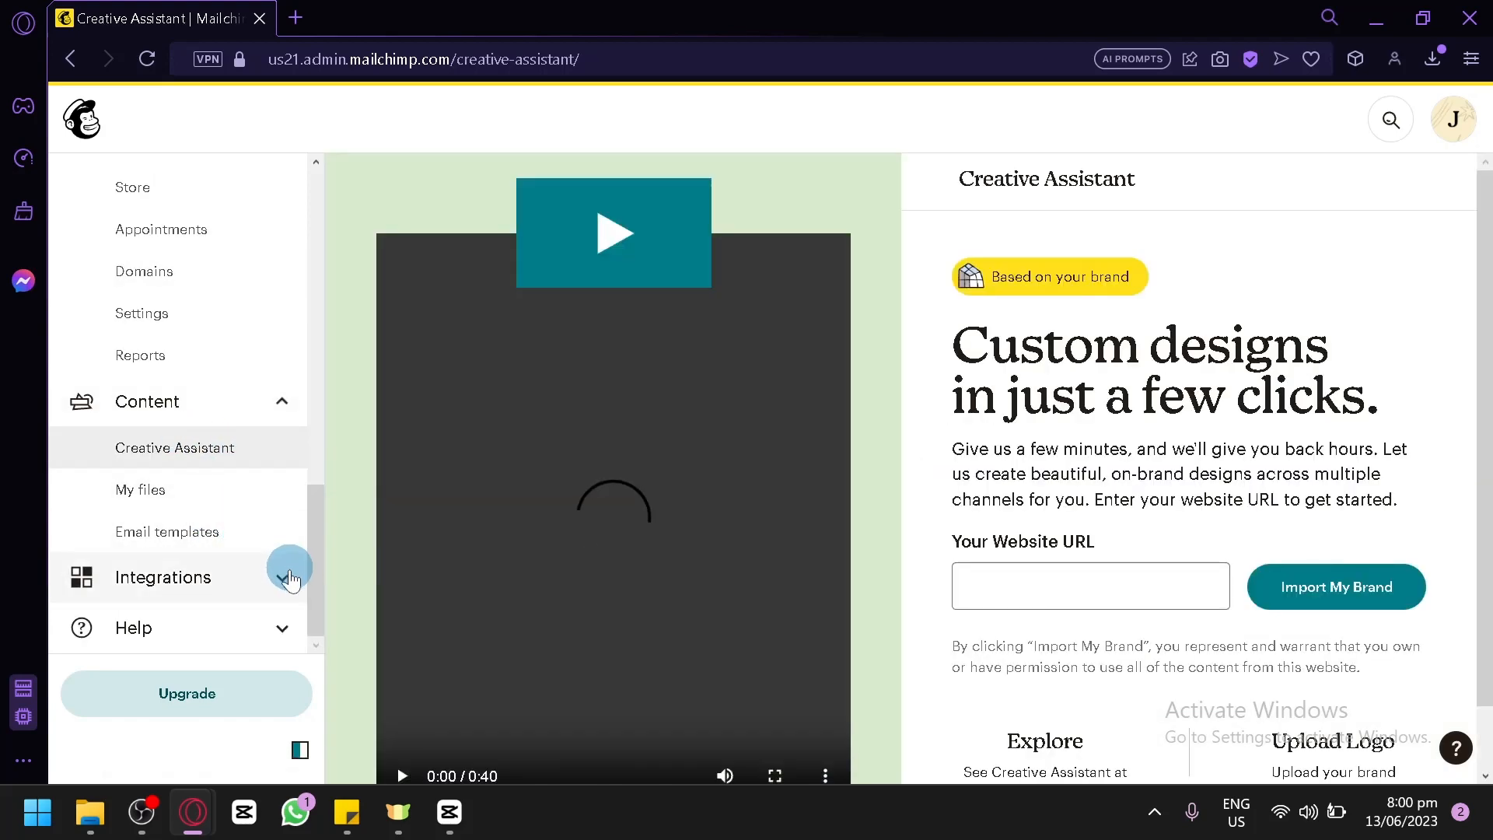
click(287, 577)
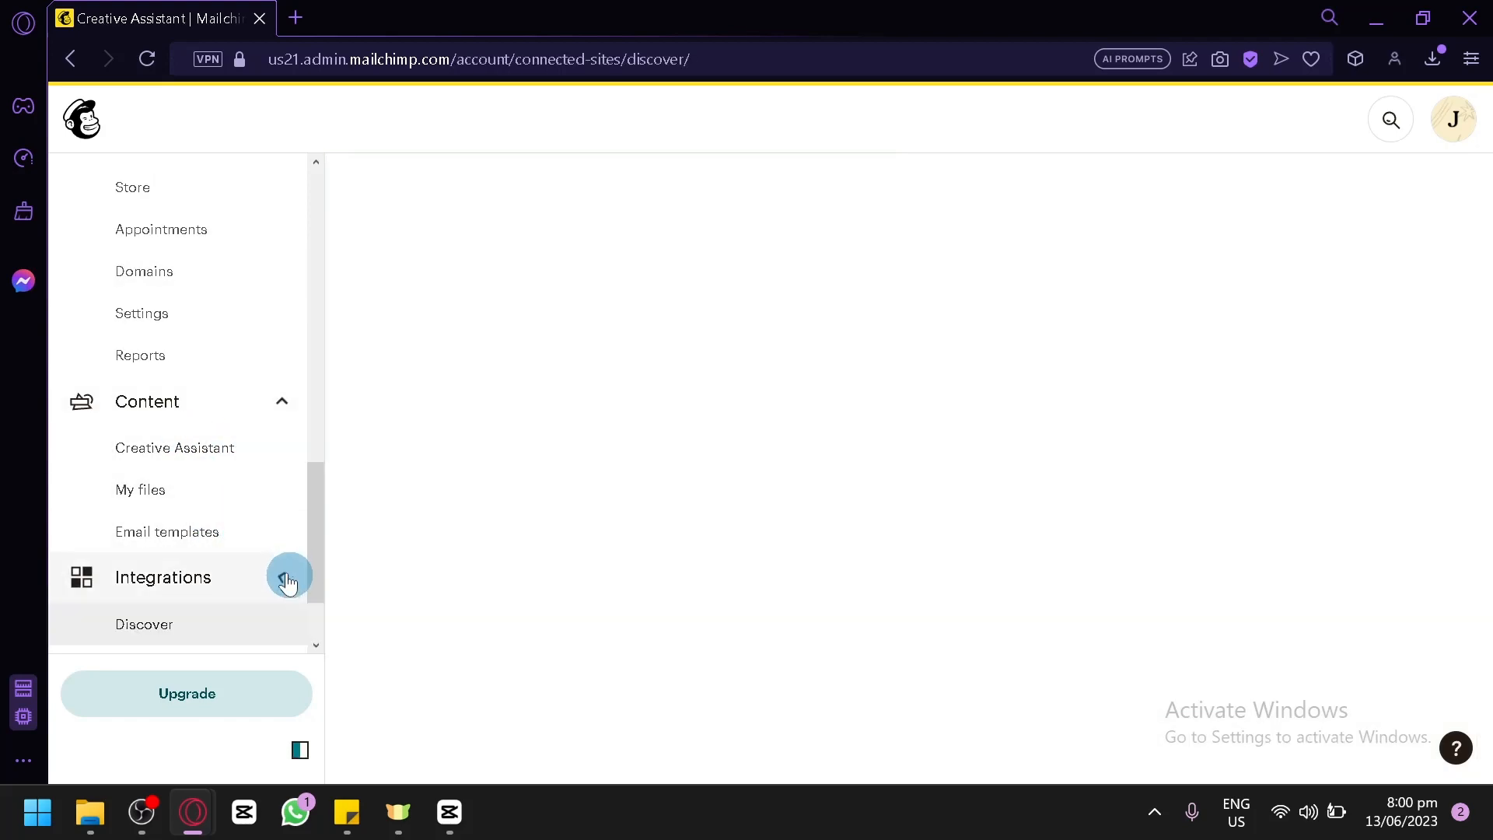
scroll(202, 498, down, 1)
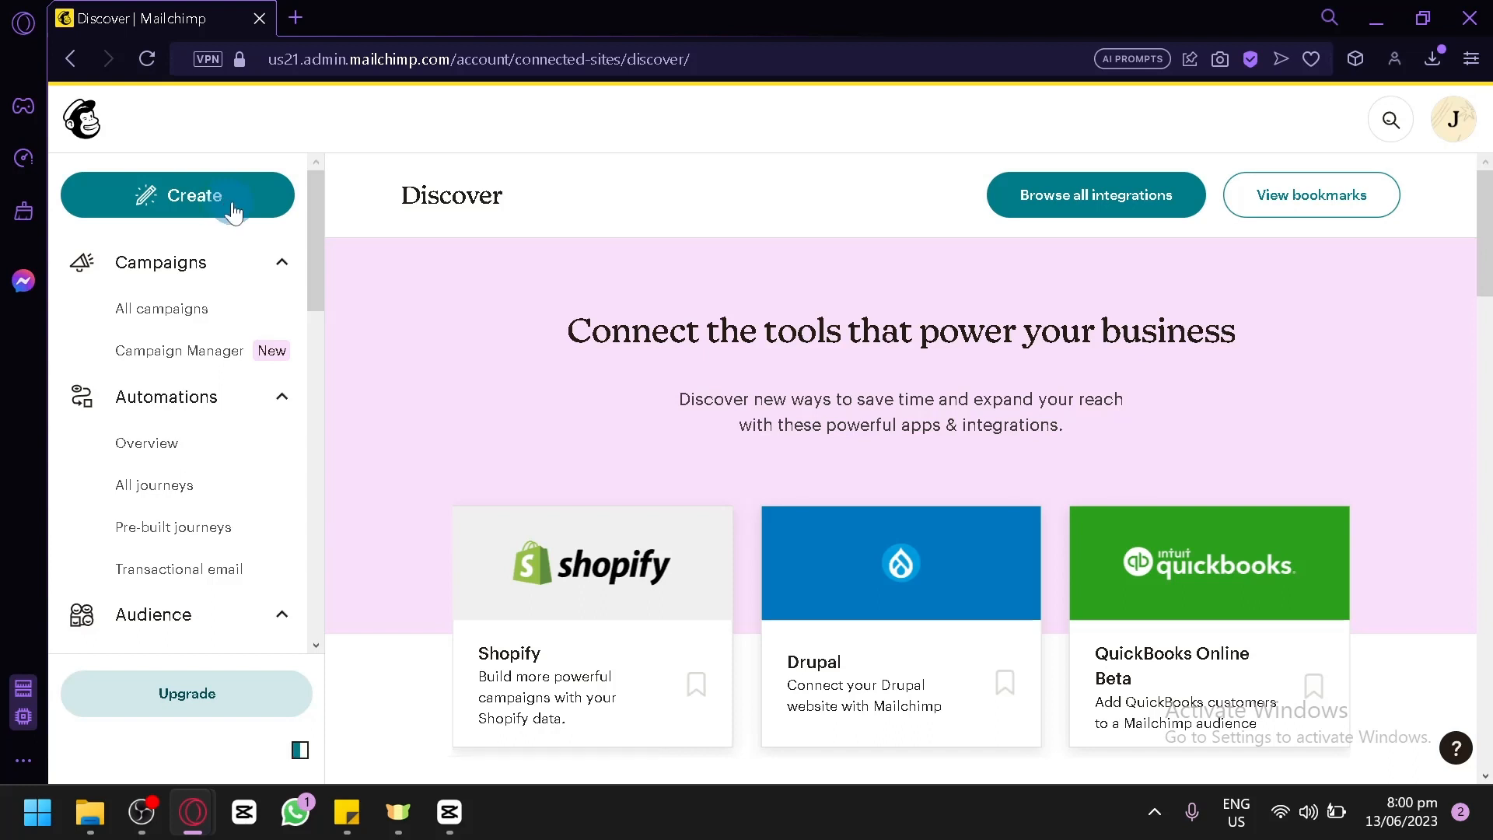
- Open the page for creating something new and review the suggested projects and available campaign types
click(233, 213)
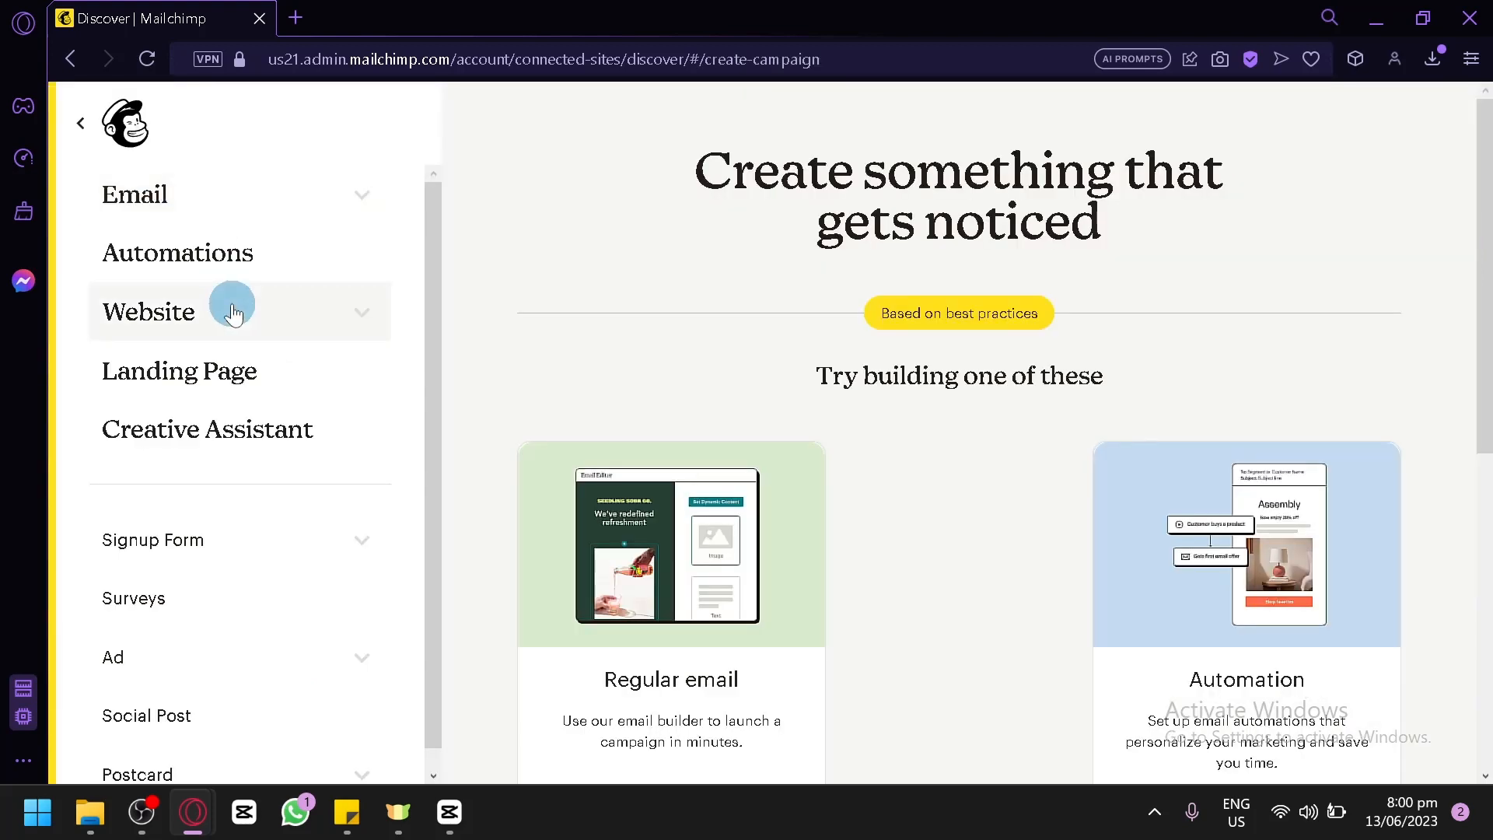
scroll(814, 319, down, 6)
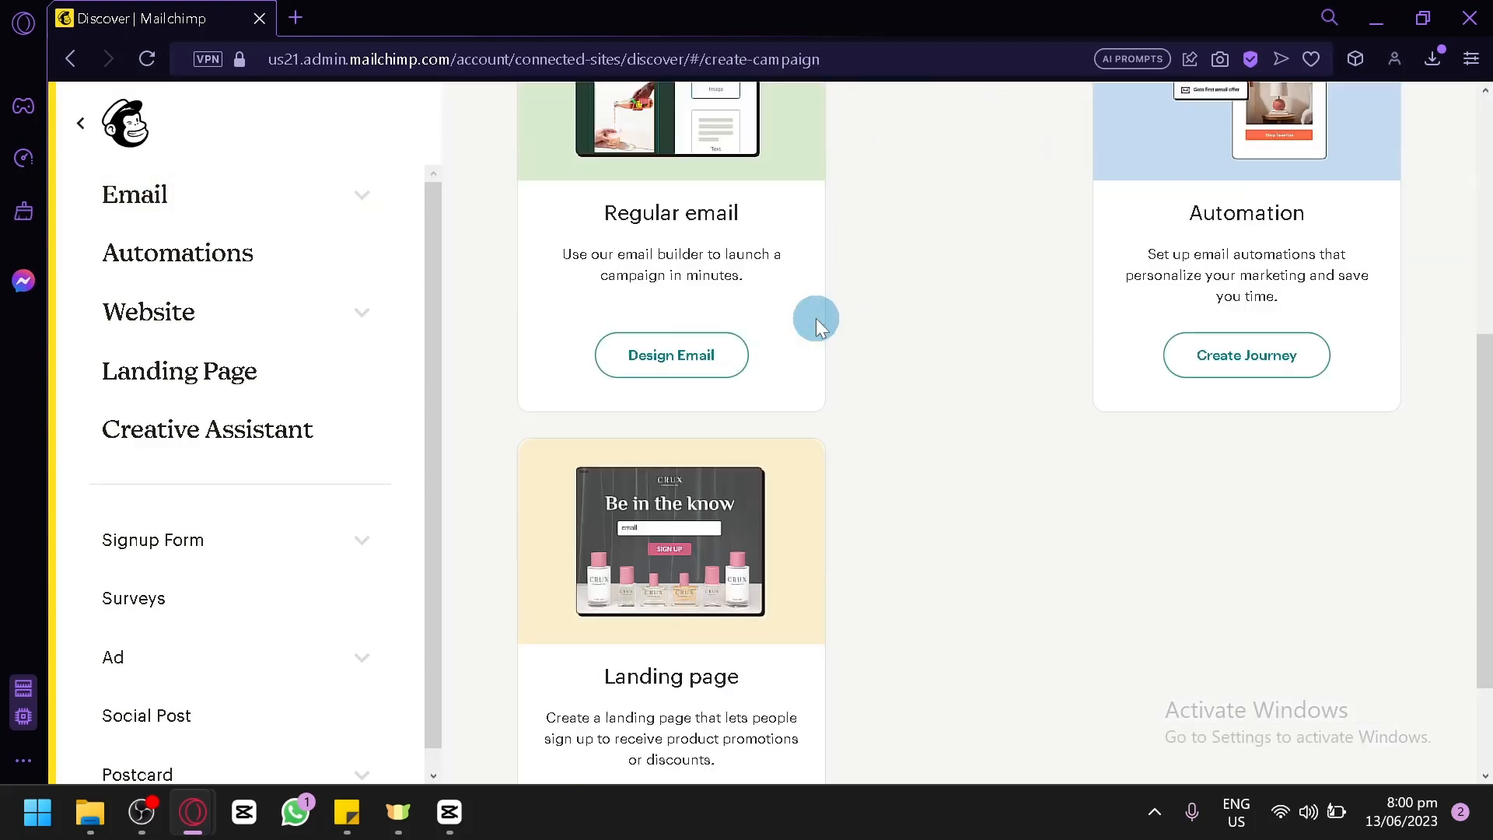
scroll(1013, 501, up, 6)
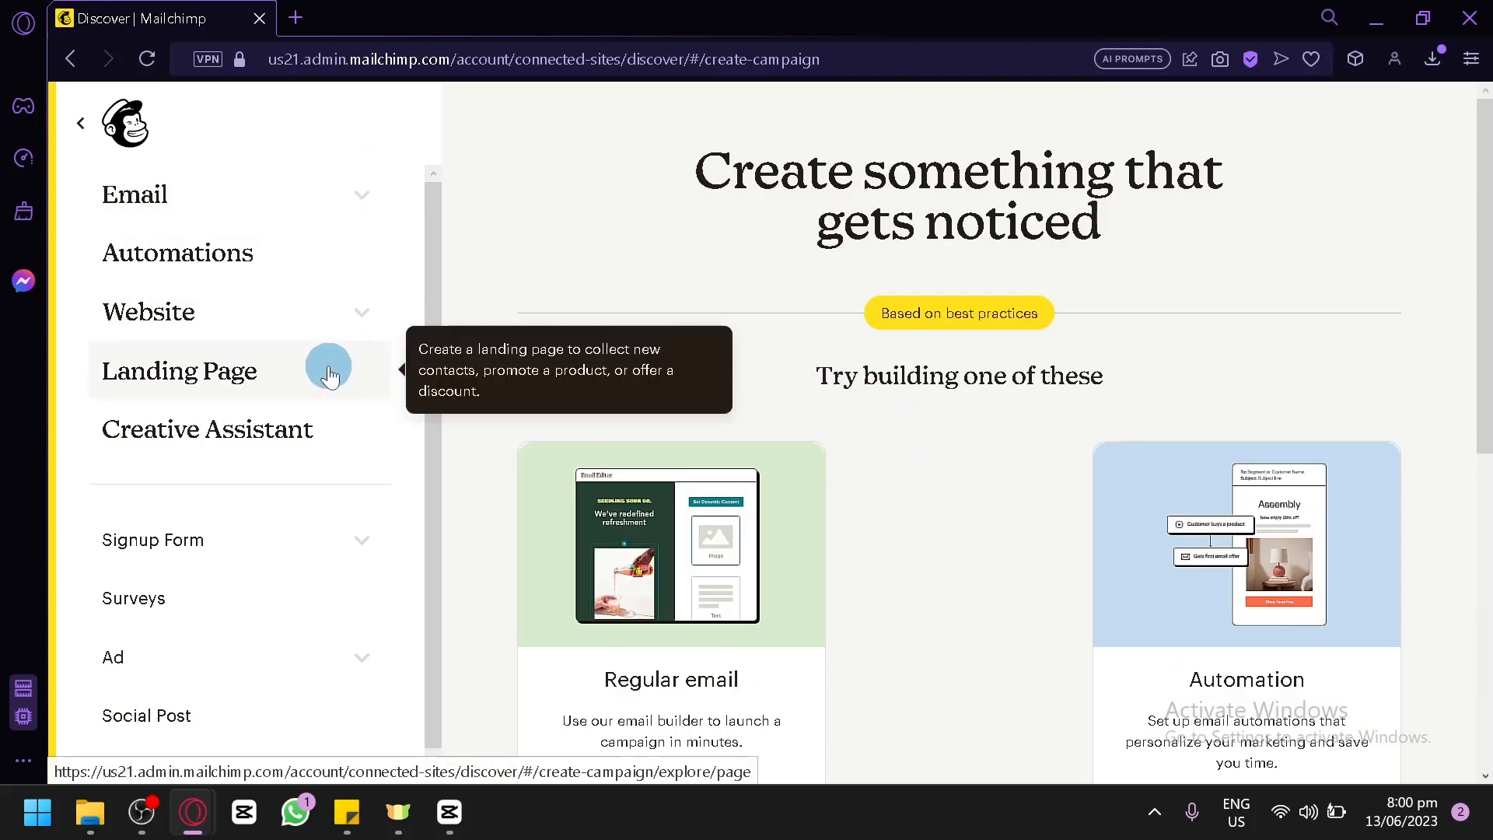
scroll(332, 445, down, 1)
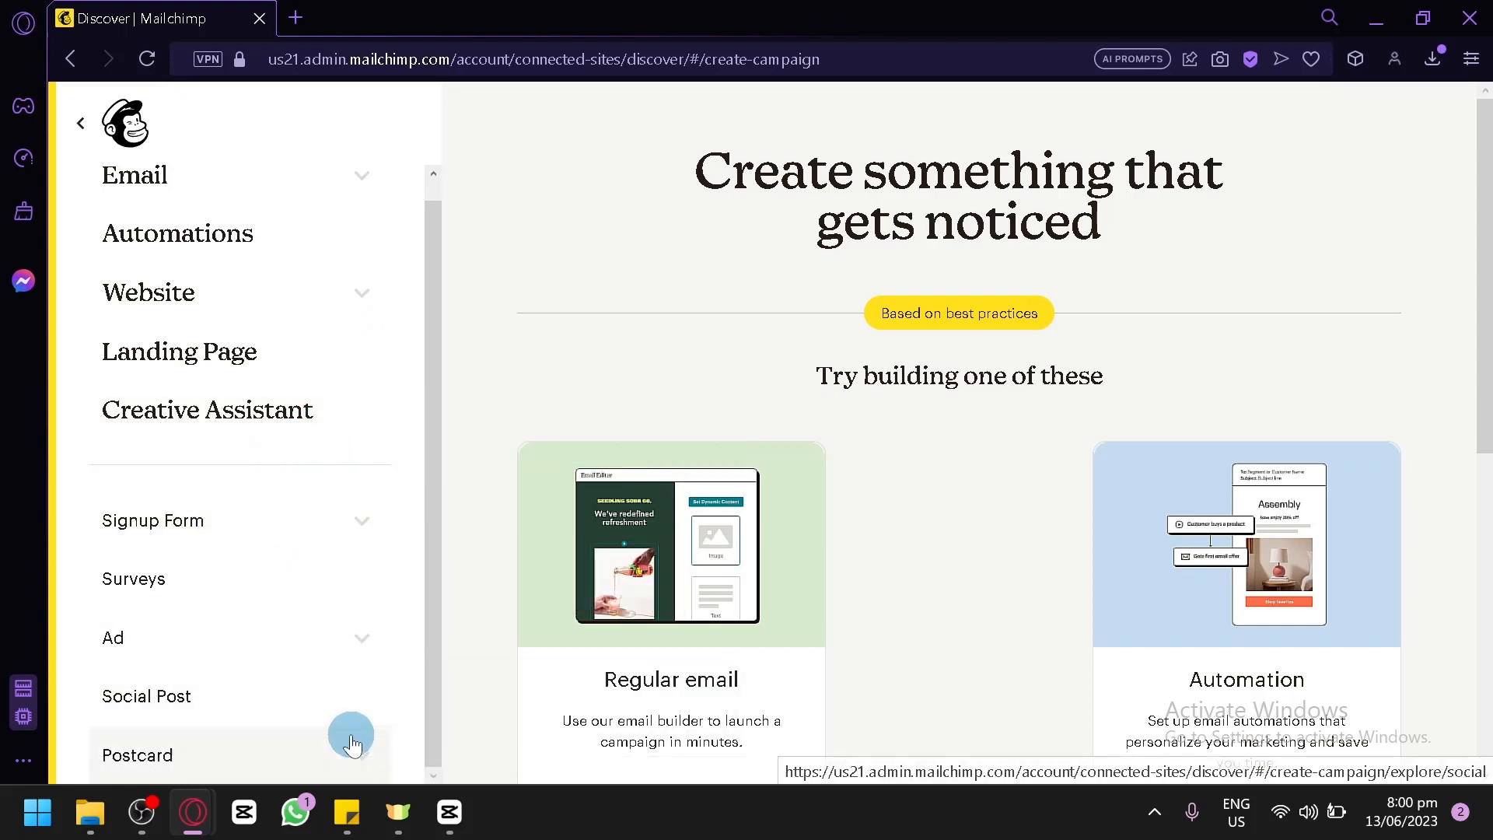
- Expand the email campaign types and examine them alongside the suggested regular email, automation and landing page
click(376, 185)
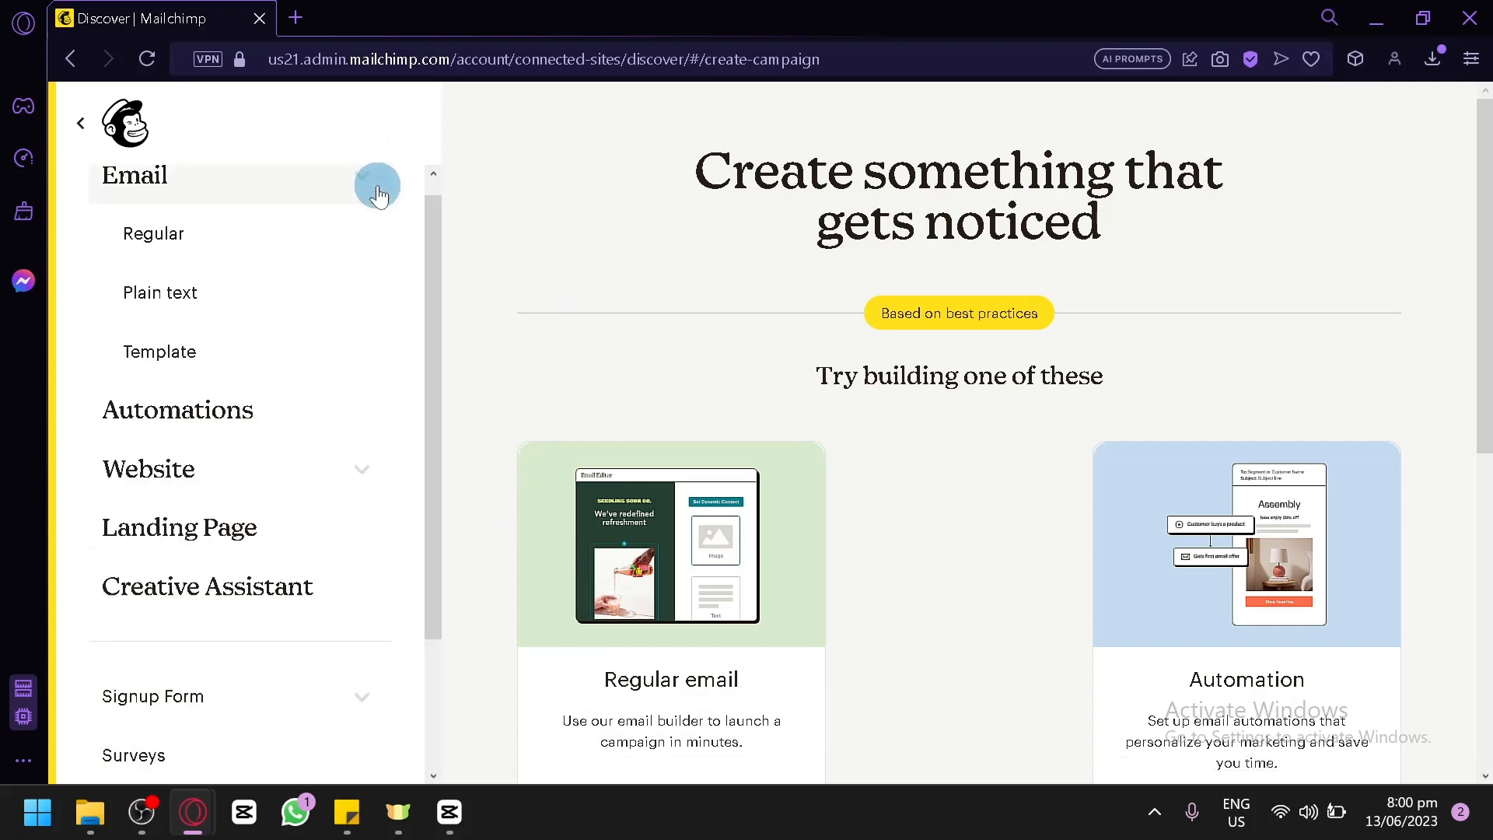
scroll(810, 406, down, 4)
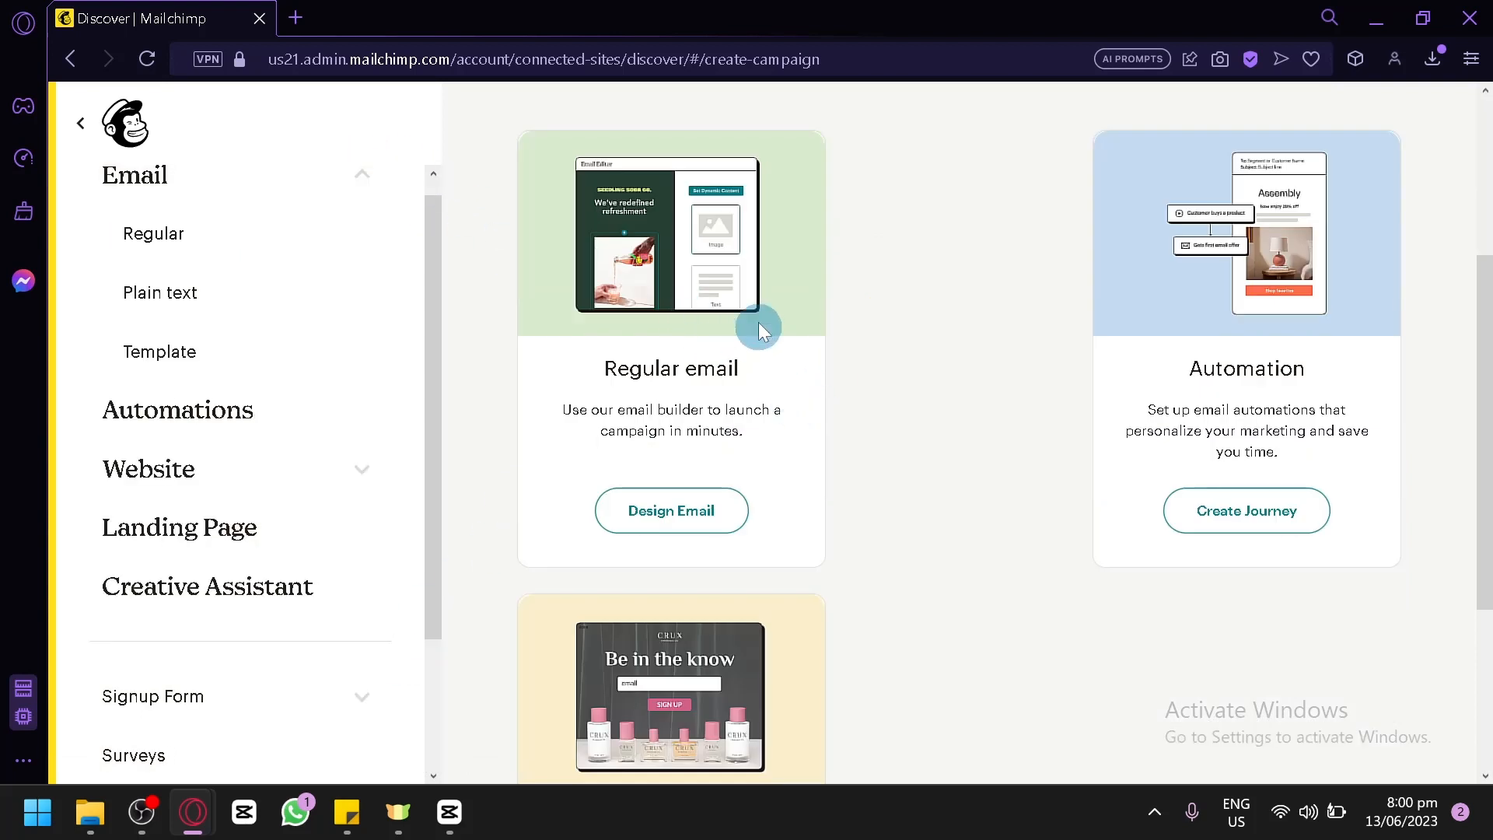
scroll(1146, 398, down, 4)
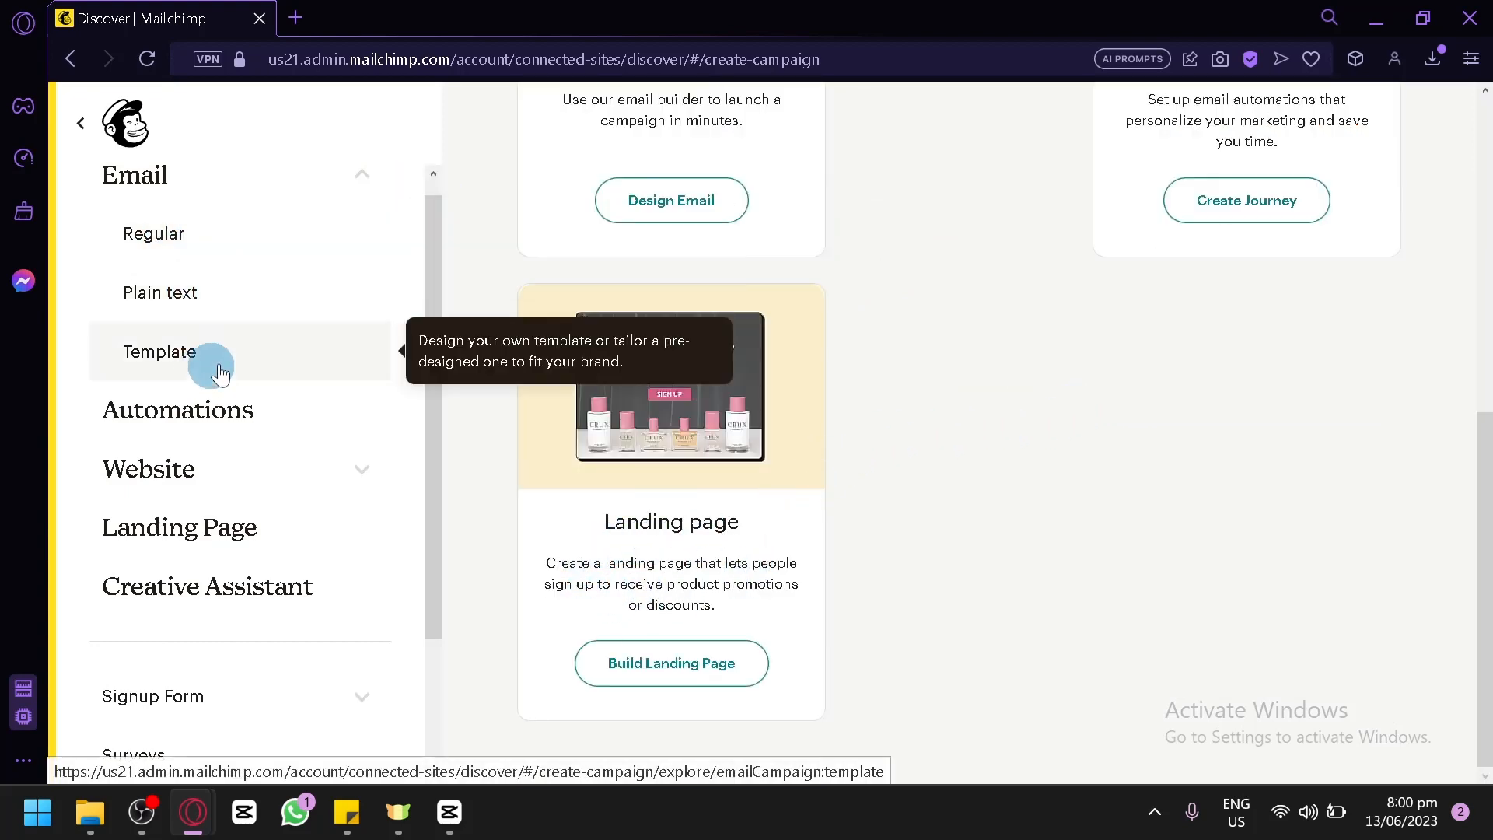
scroll(1028, 385, up, 4)
scroll(958, 392, up, 2)
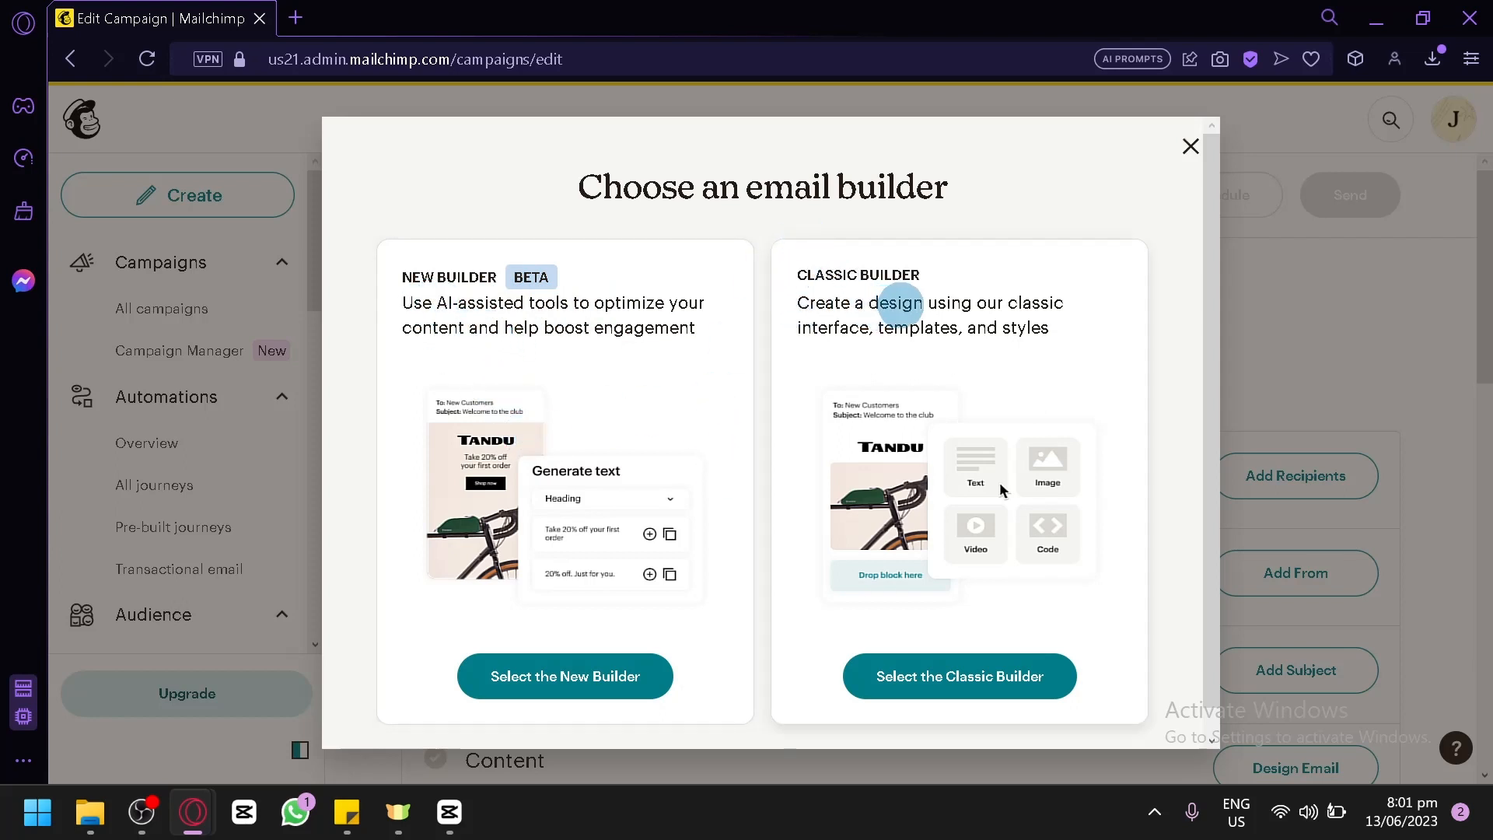
- Choose the Classic Builder for the email campaign and examine its featured and basic template layouts
click(965, 676)
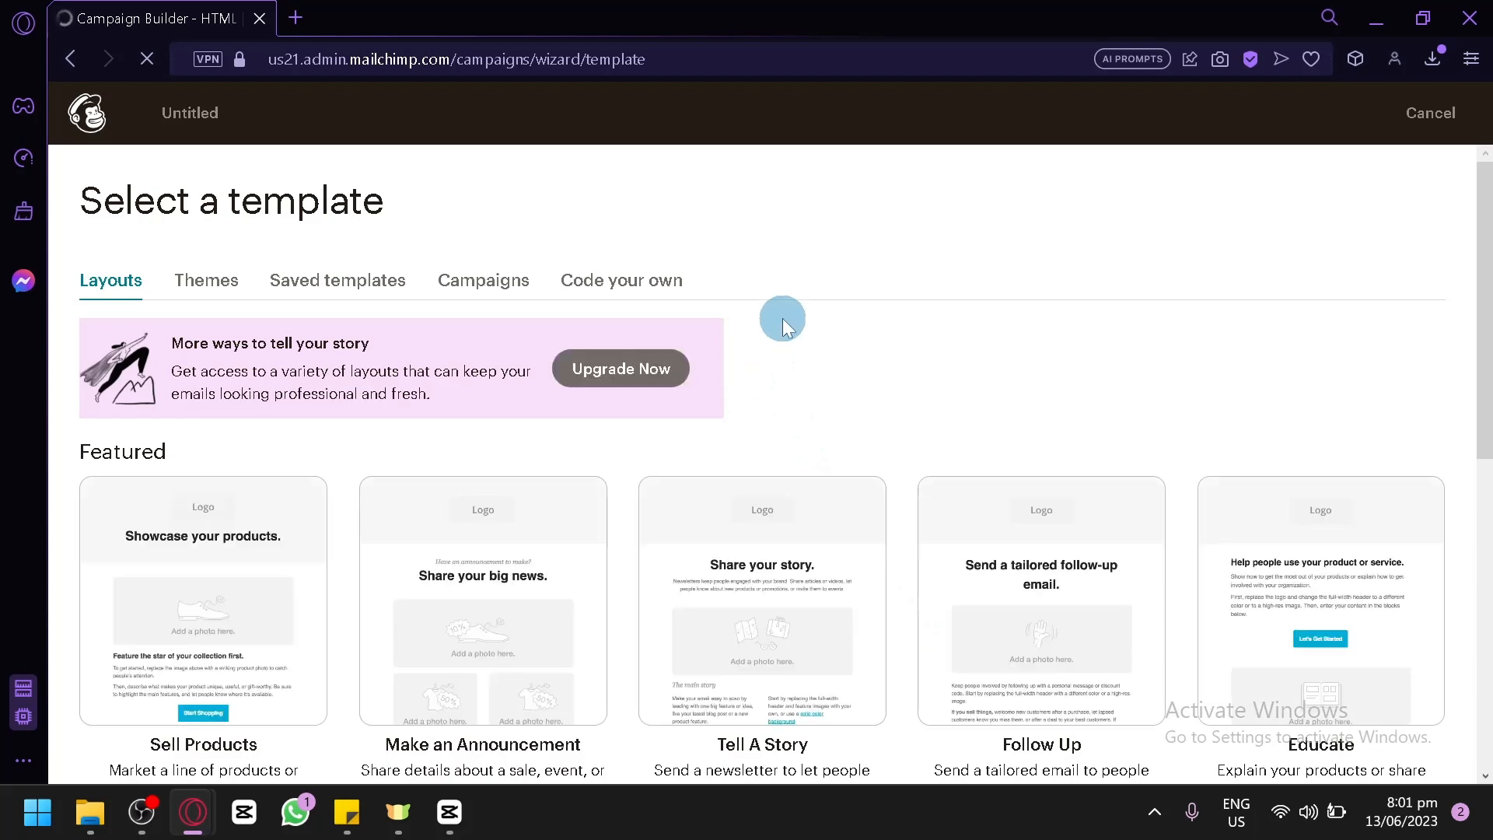
scroll(784, 322, down, 2)
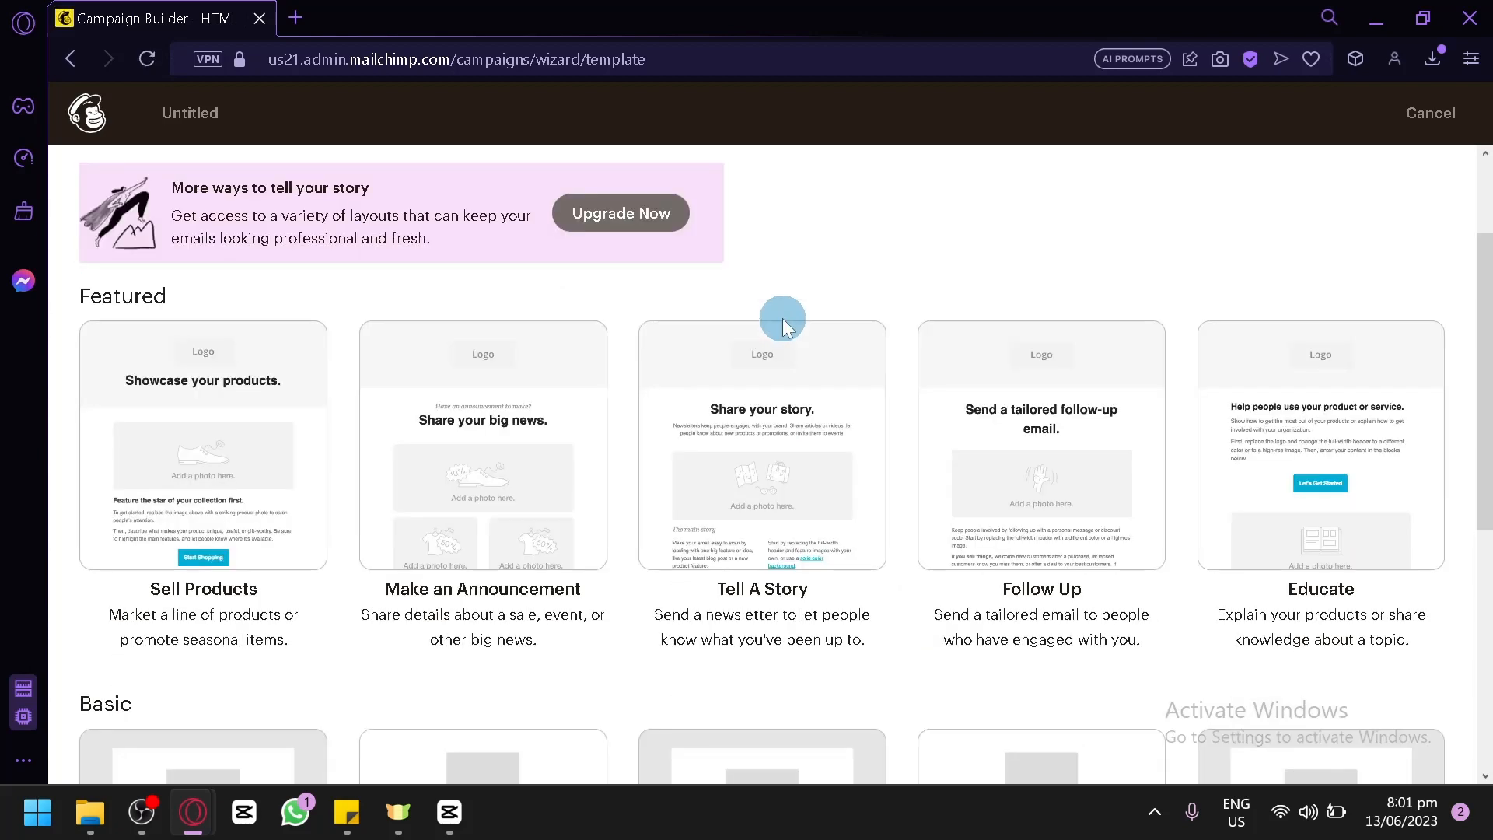
scroll(783, 319, down, 6)
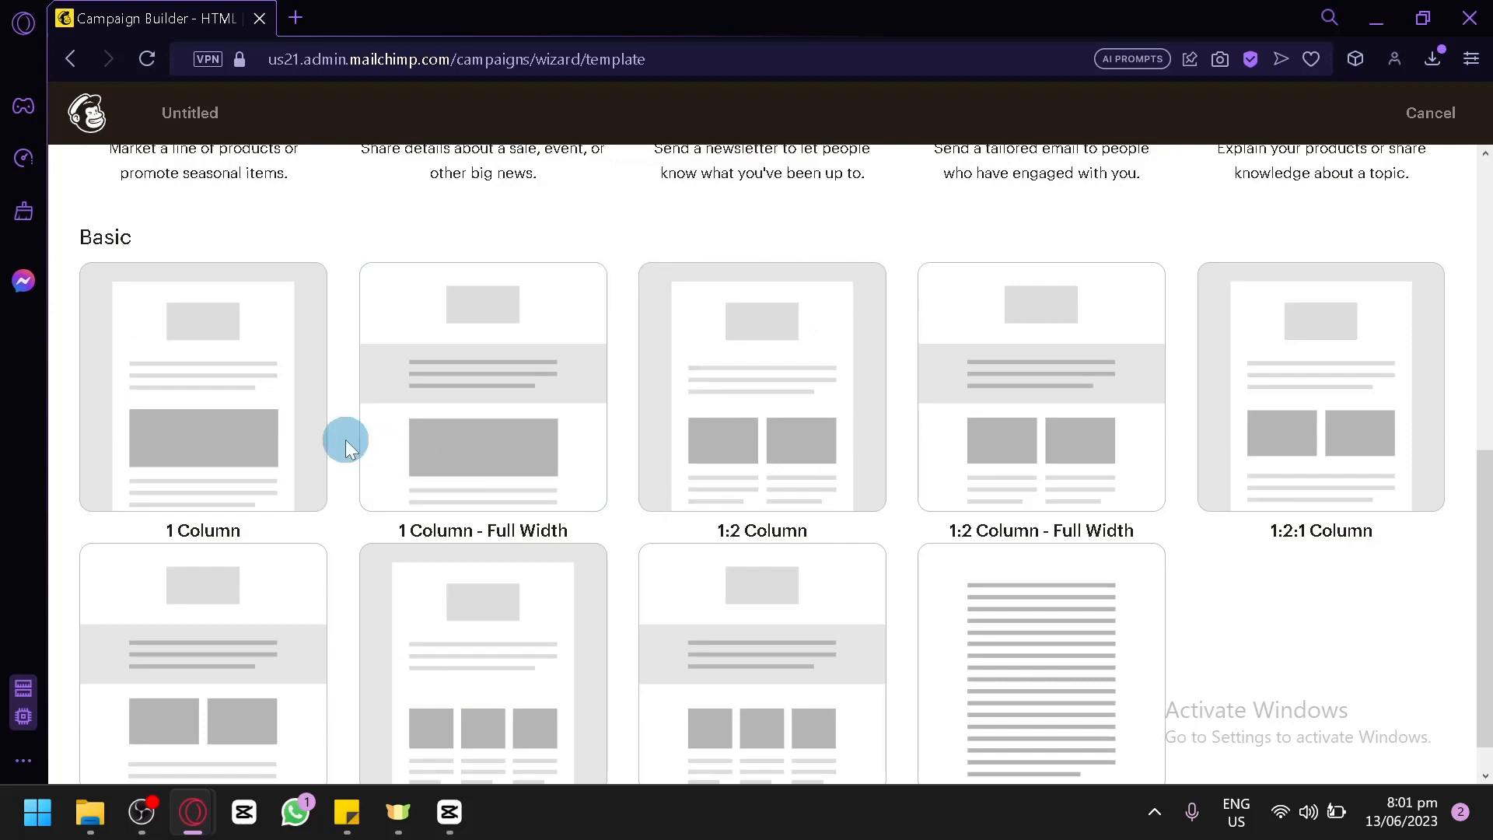
scroll(348, 448, down, 1)
scroll(343, 437, up, 4)
scroll(280, 435, down, 2)
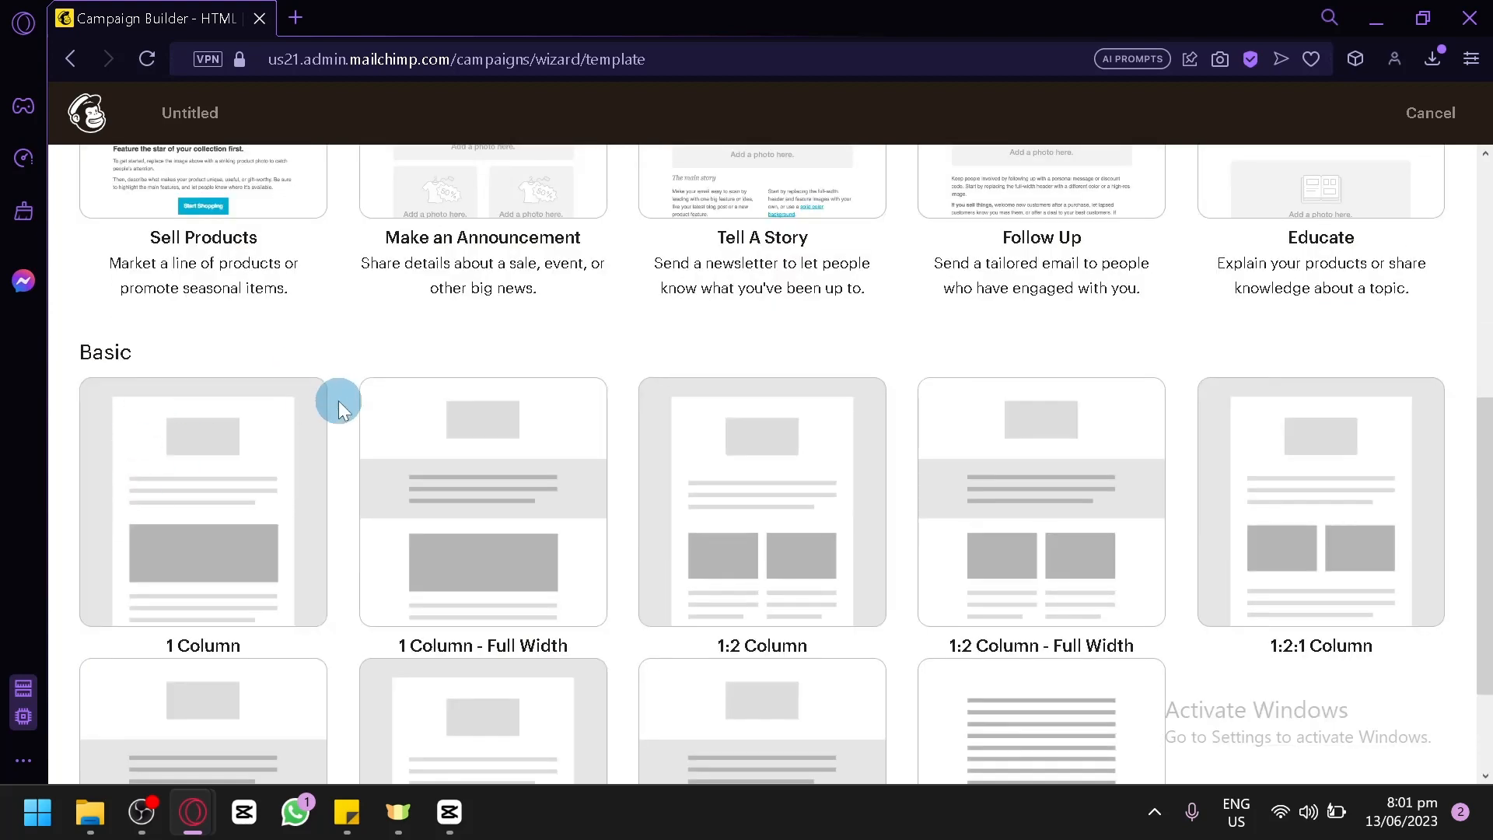
scroll(338, 409, down, 2)
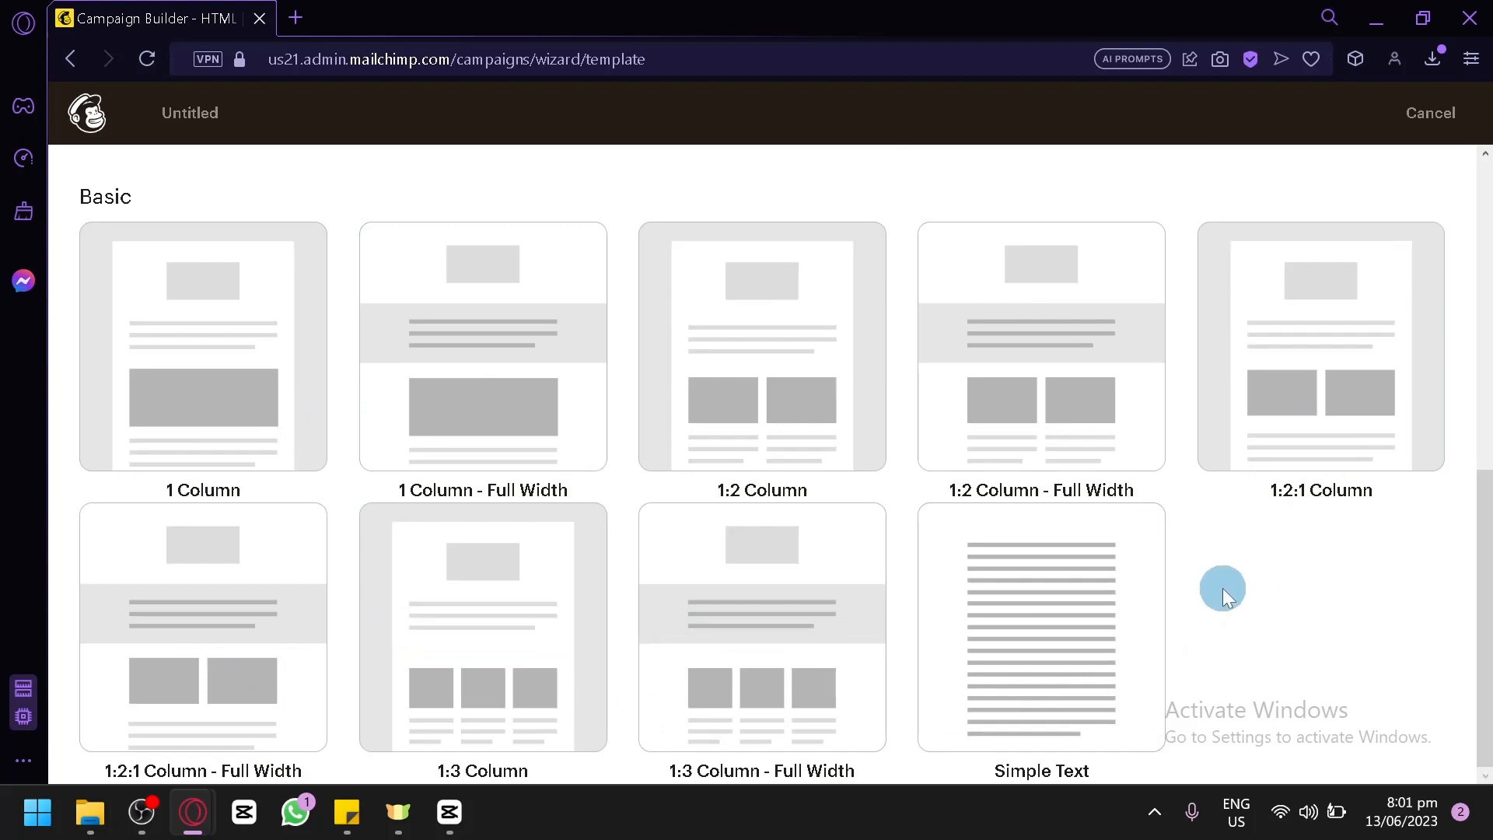
scroll(1222, 595, up, 6)
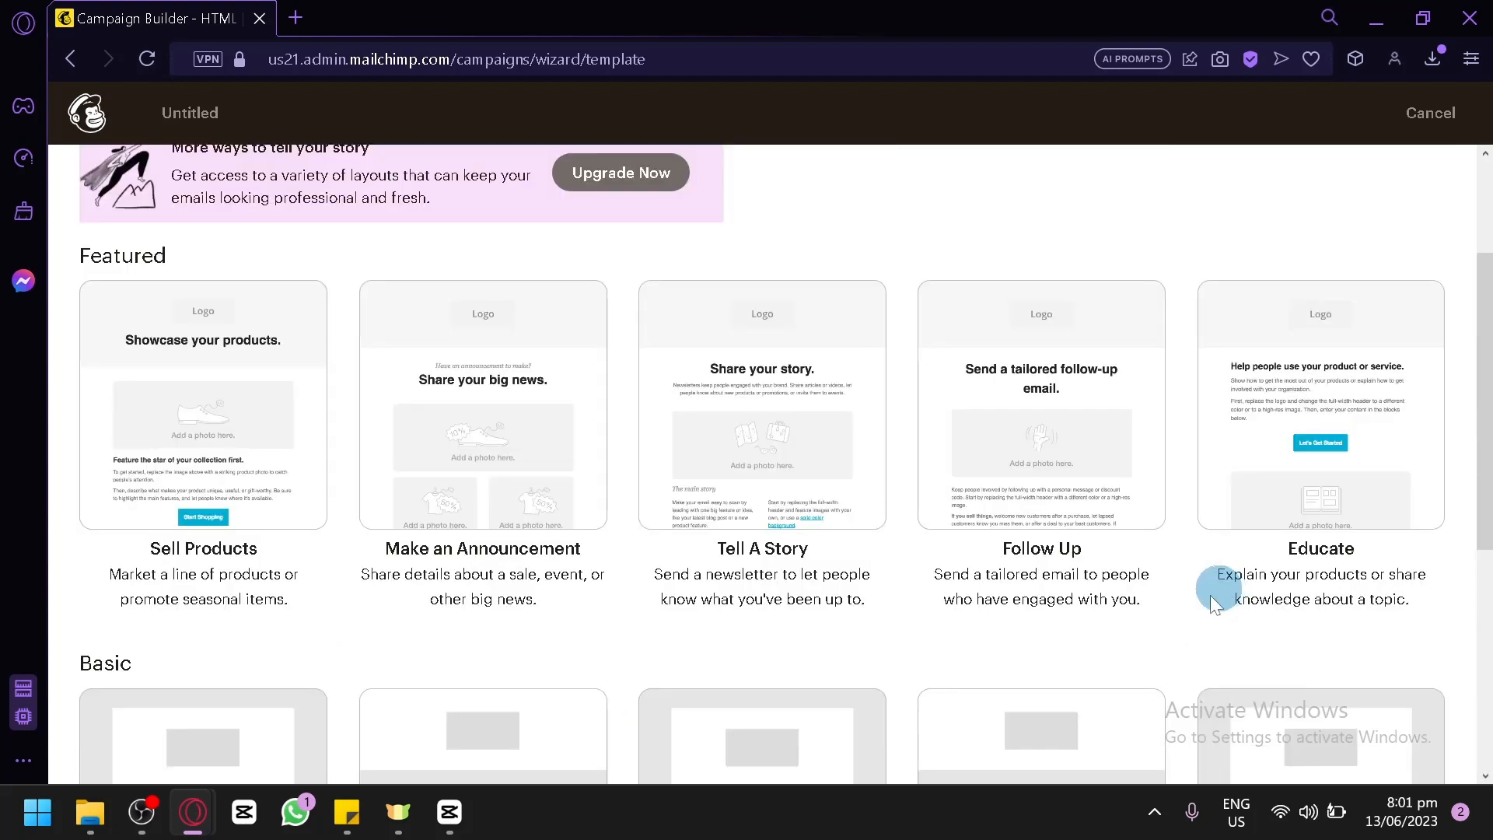
scroll(920, 671, up, 2)
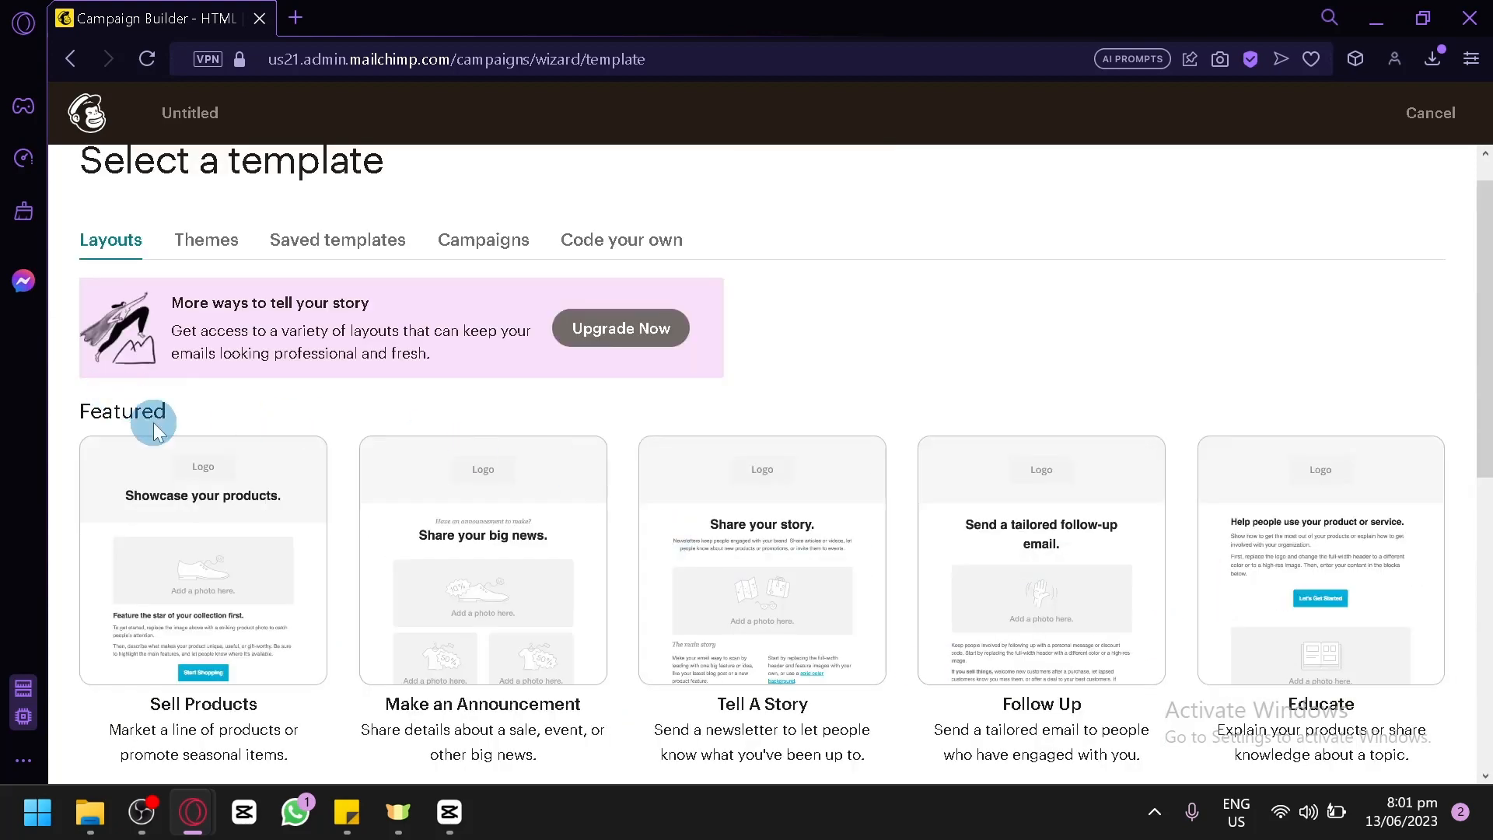
scroll(316, 498, down, 2)
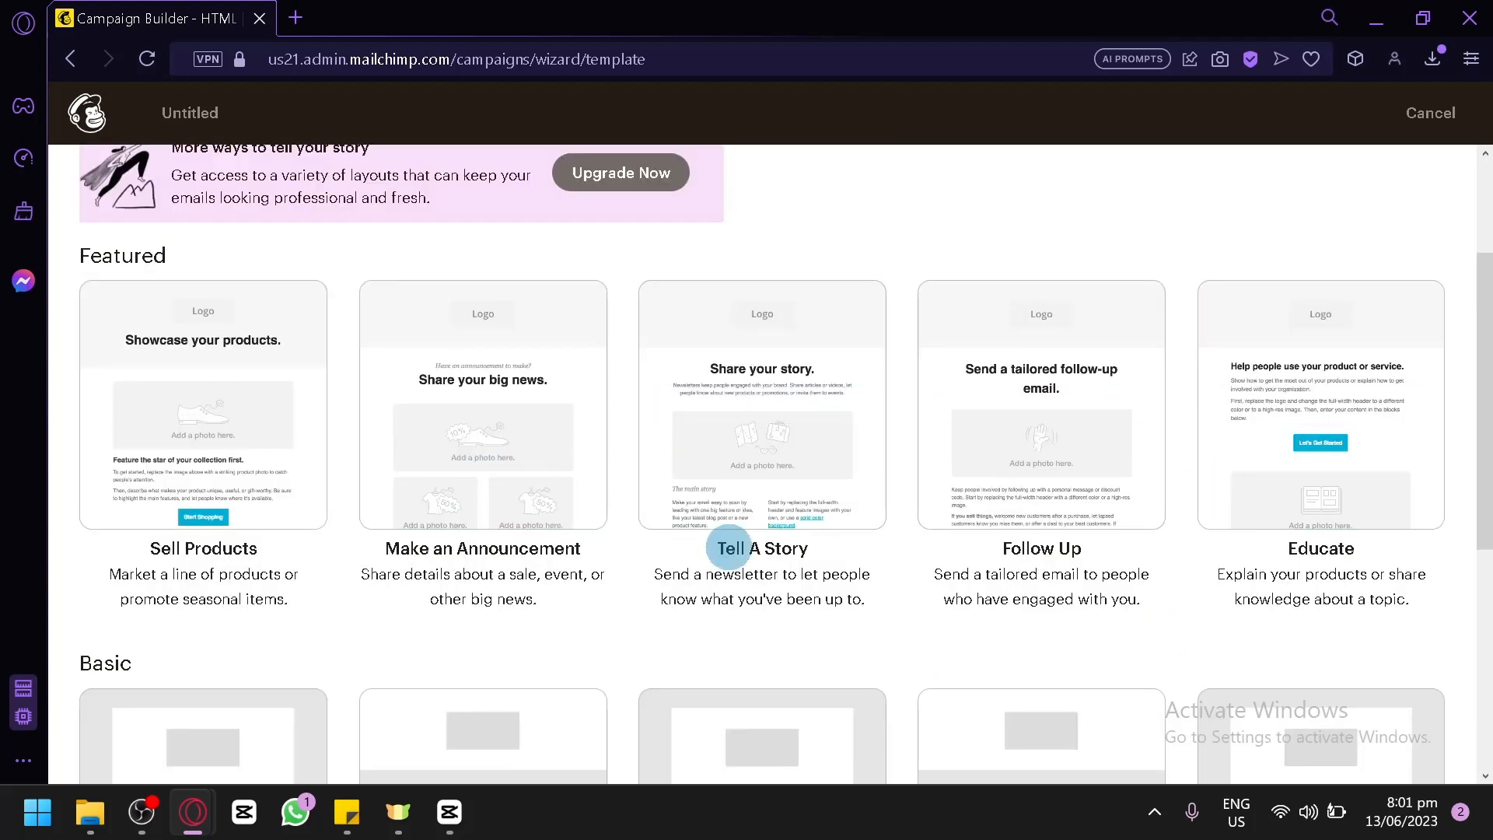
- Switch the template selection to themes and browse the featured theme designs
scroll(729, 549, up, 3)
click(215, 294)
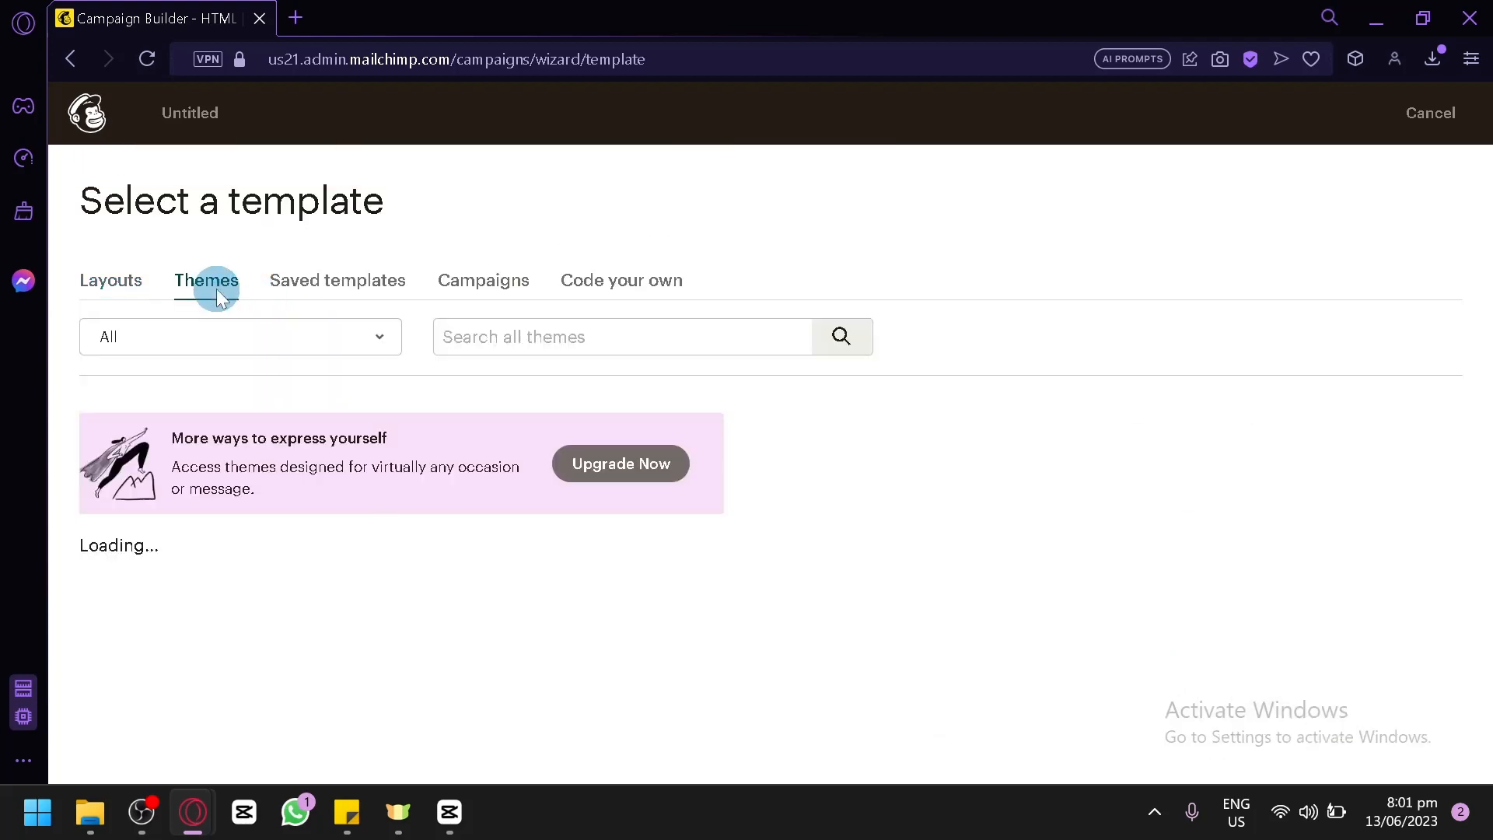
scroll(536, 527, down, 4)
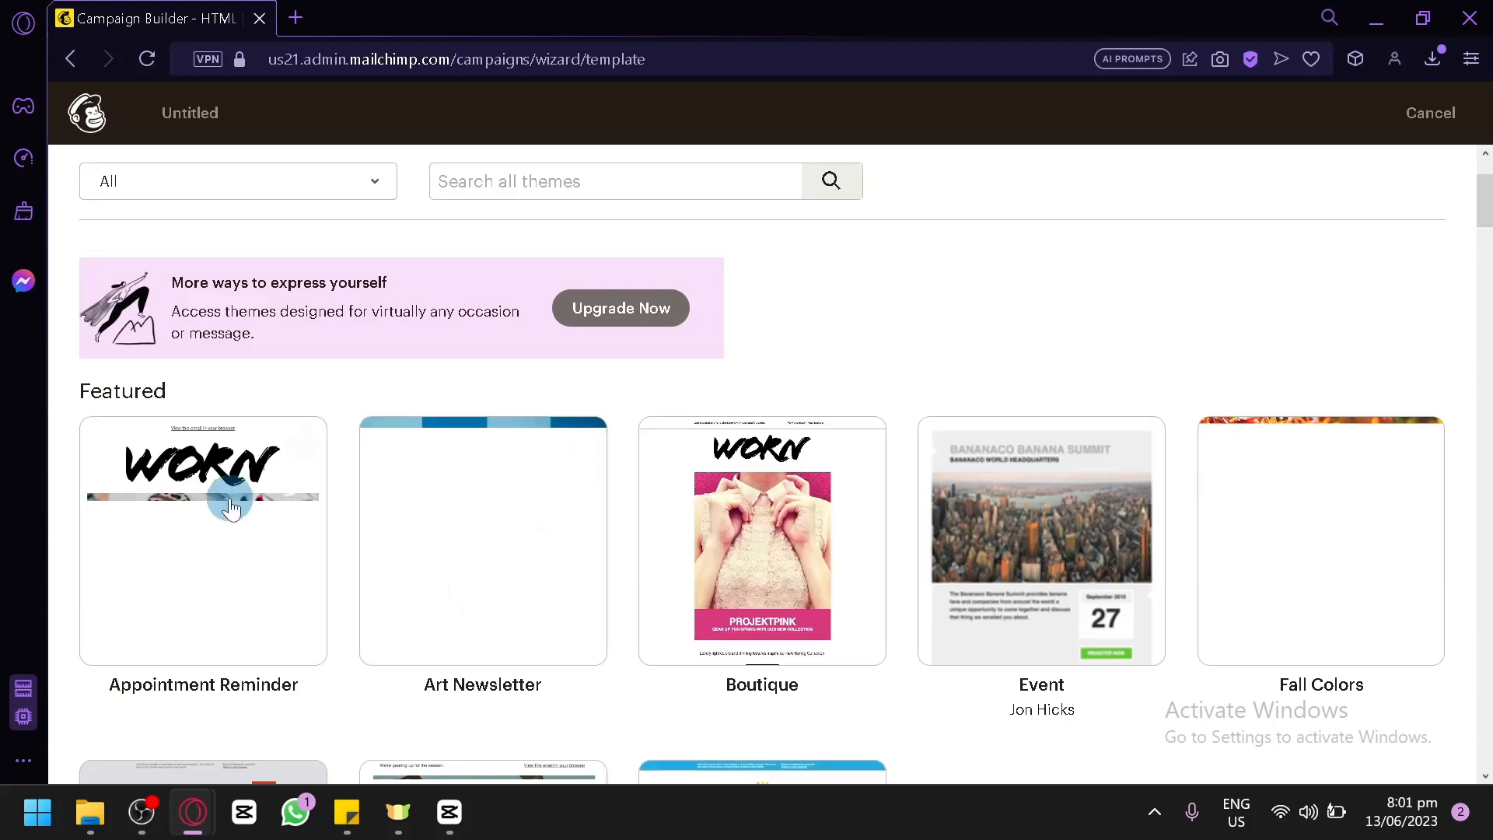
scroll(1011, 482, down, 2)
scroll(1180, 550, up, 8)
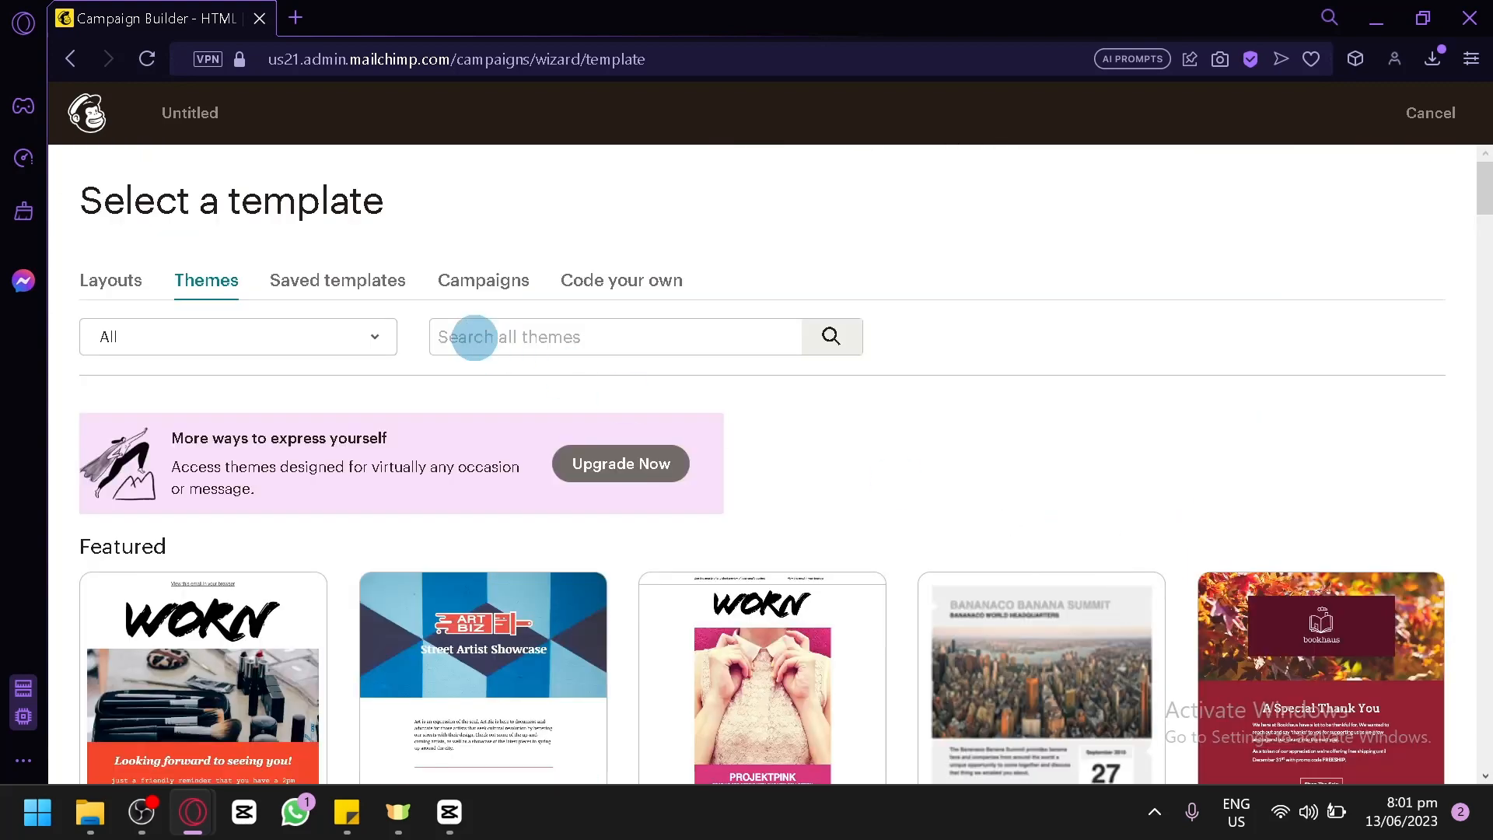
- View the saved templates, past campaigns and code-your-own options available for the email template
click(376, 281)
click(490, 282)
scroll(676, 611, down, 2)
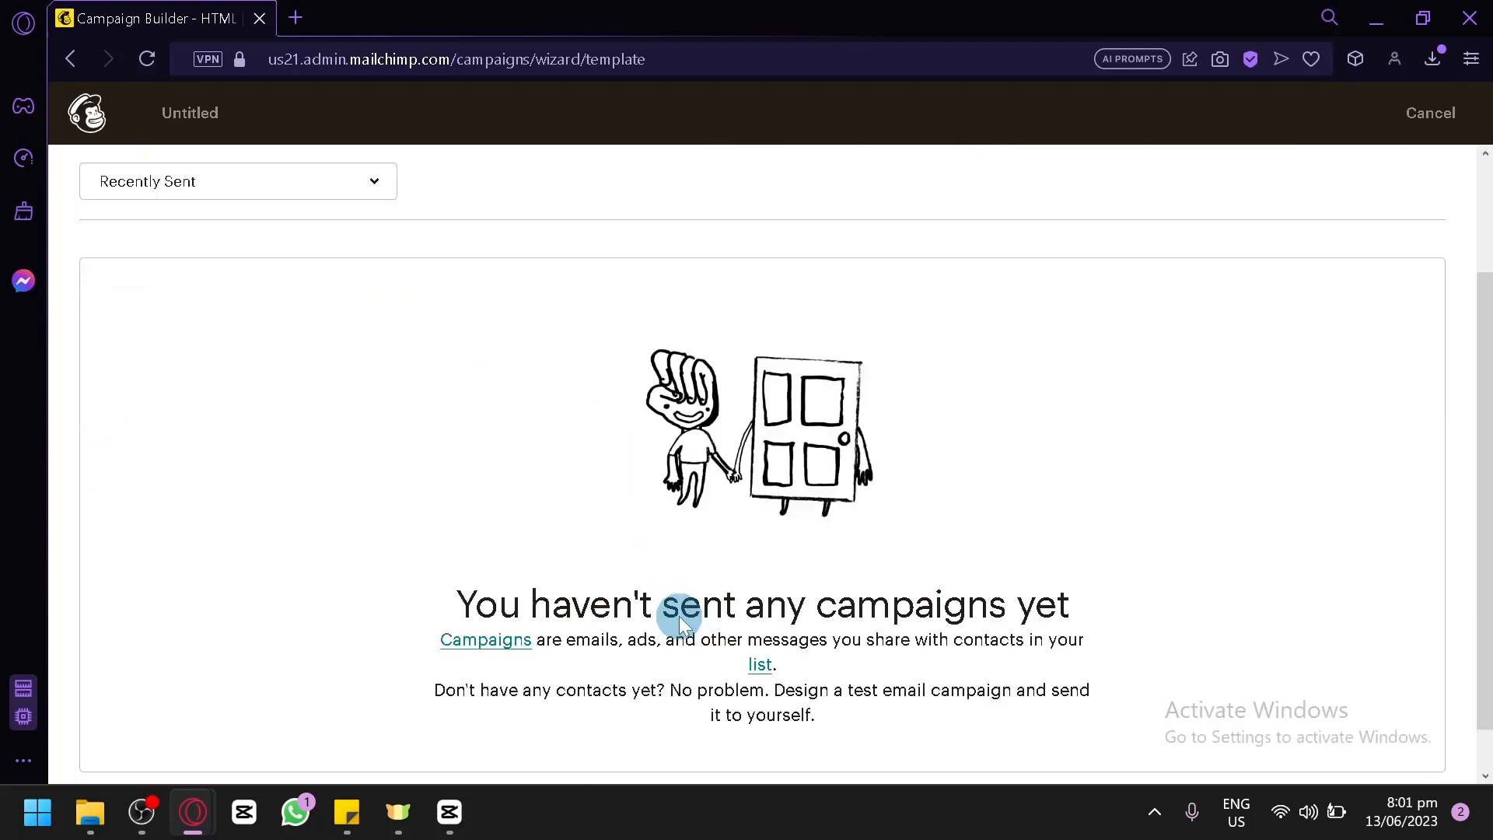
scroll(622, 466, up, 2)
click(589, 281)
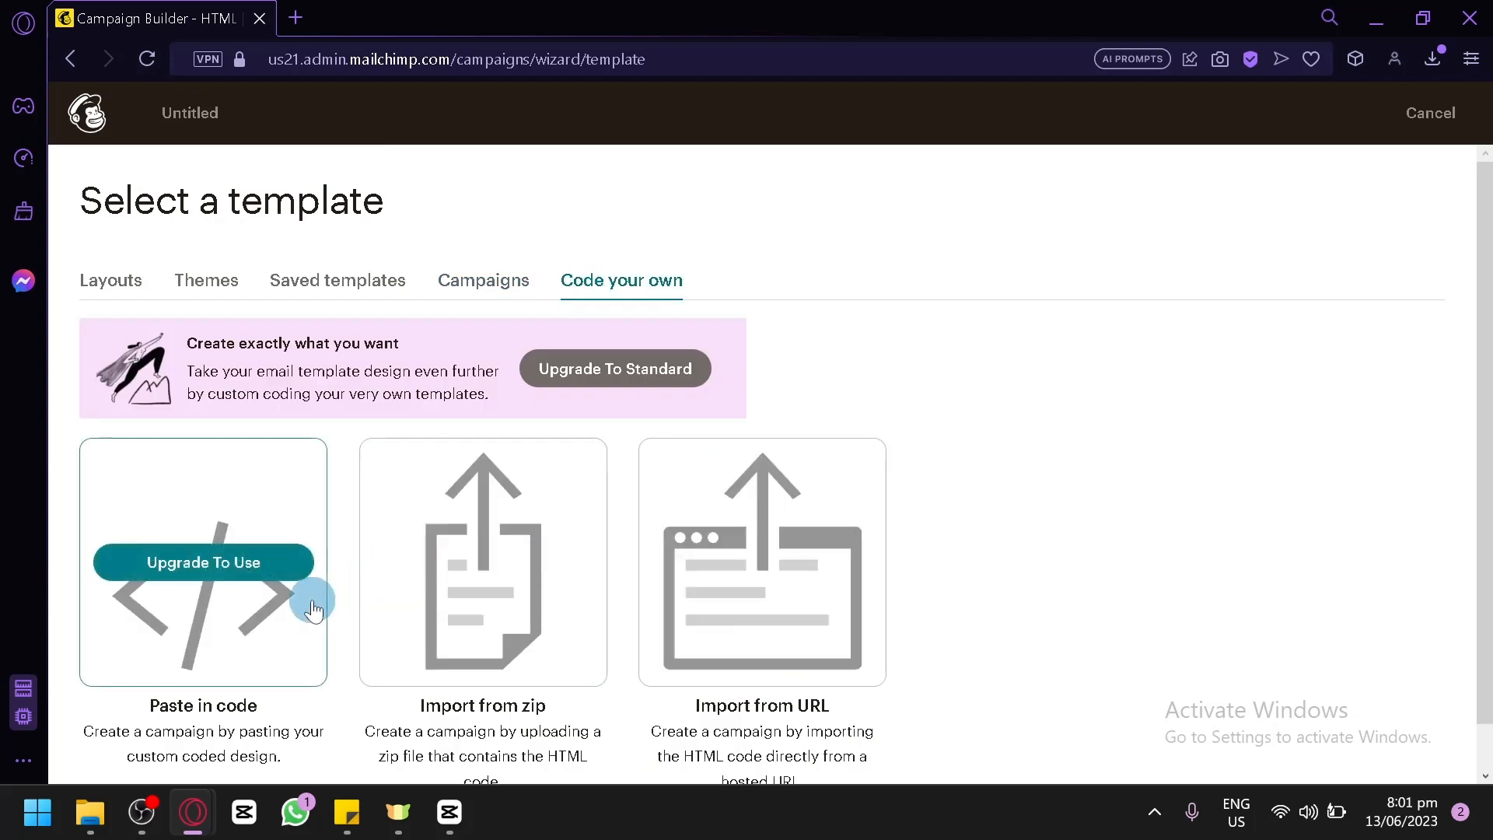
scroll(1005, 478, down, 1)
scroll(1005, 478, up, 1)
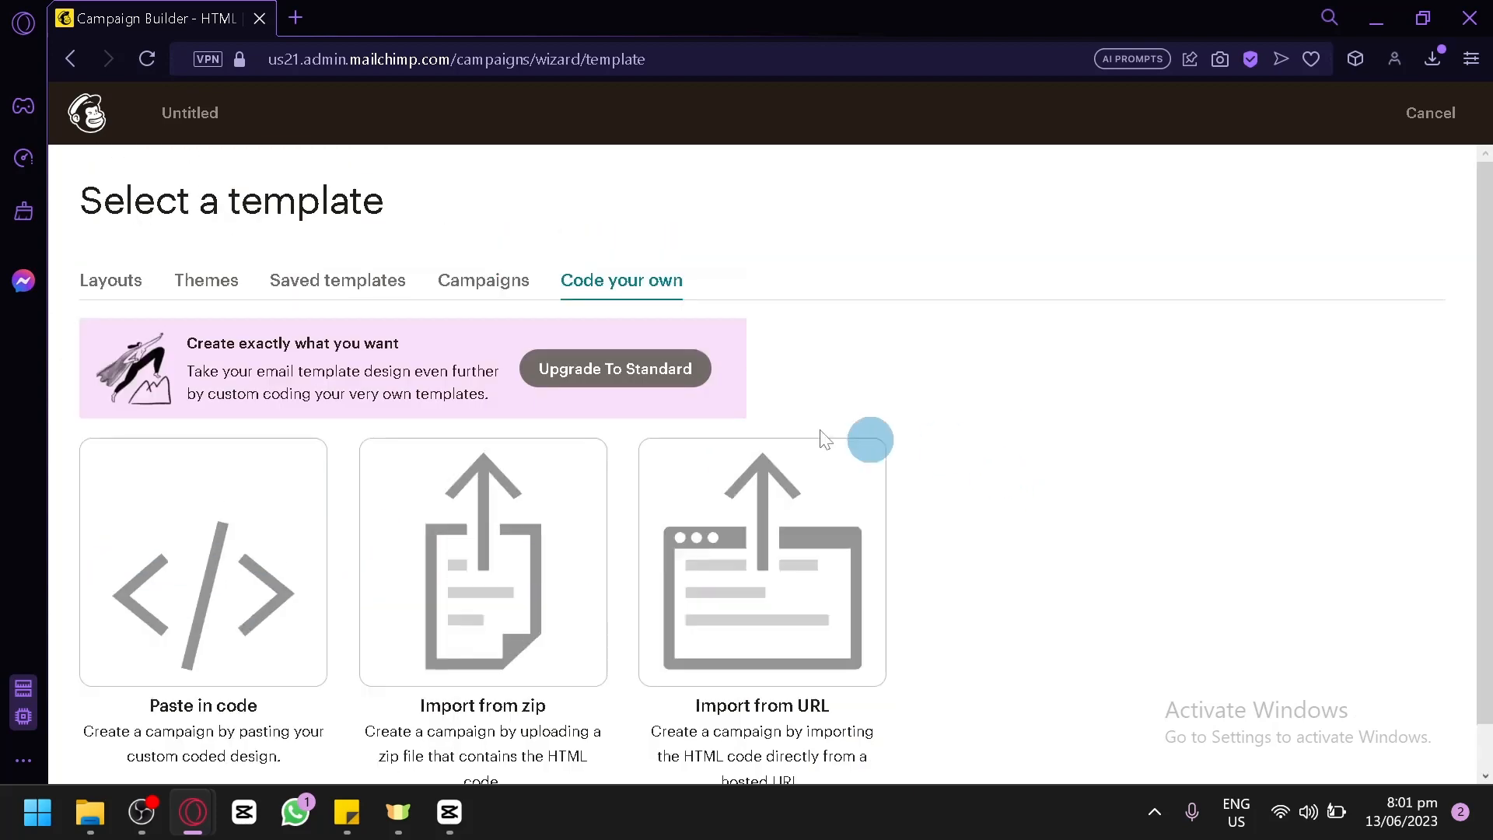
- Return to the template layouts and choose the featured Sell Products layout for the email
click(93, 284)
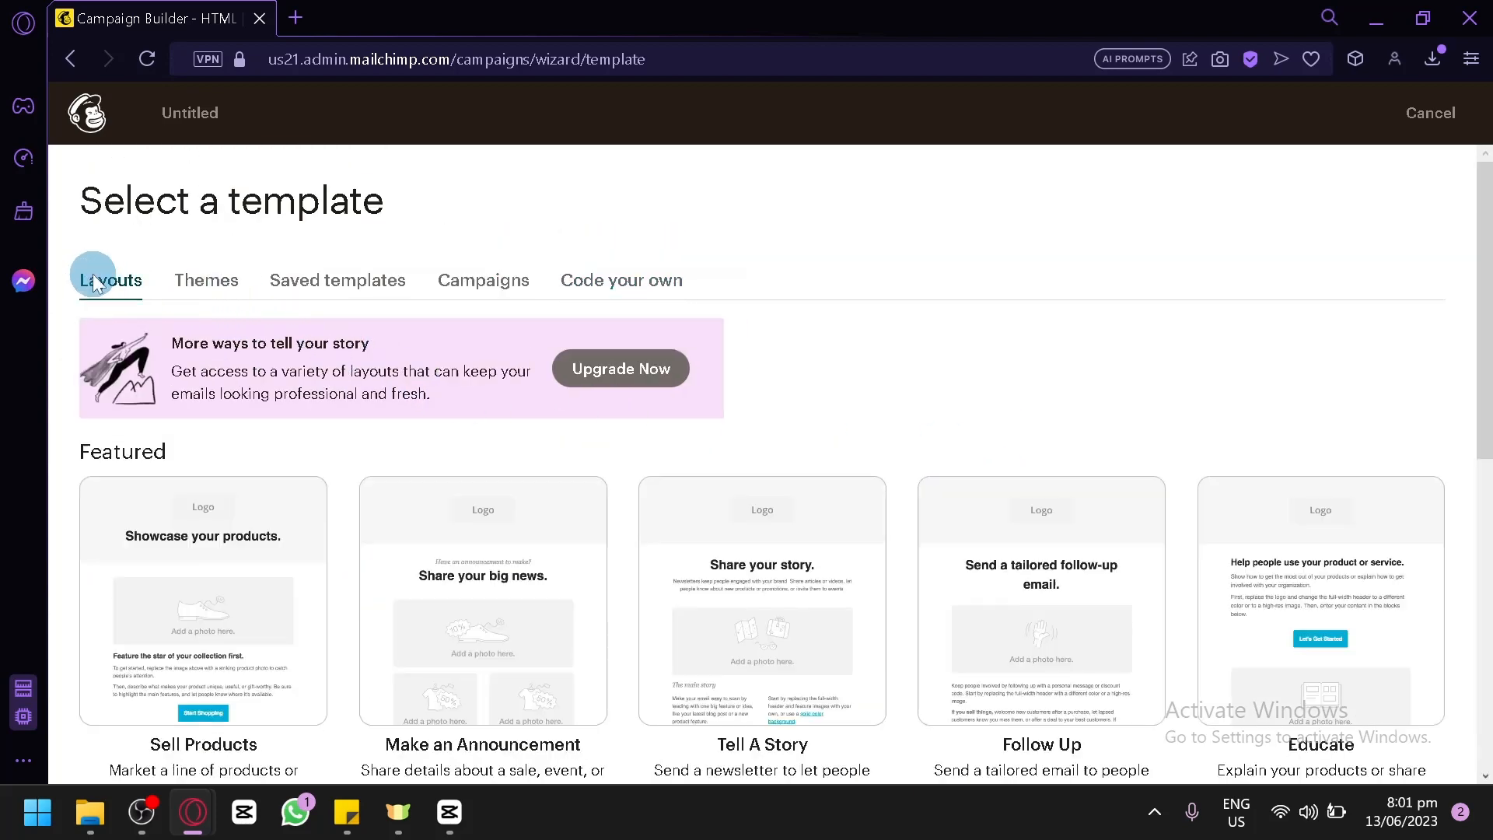
scroll(395, 359, down, 3)
scroll(365, 330, up, 3)
scroll(818, 344, down, 3)
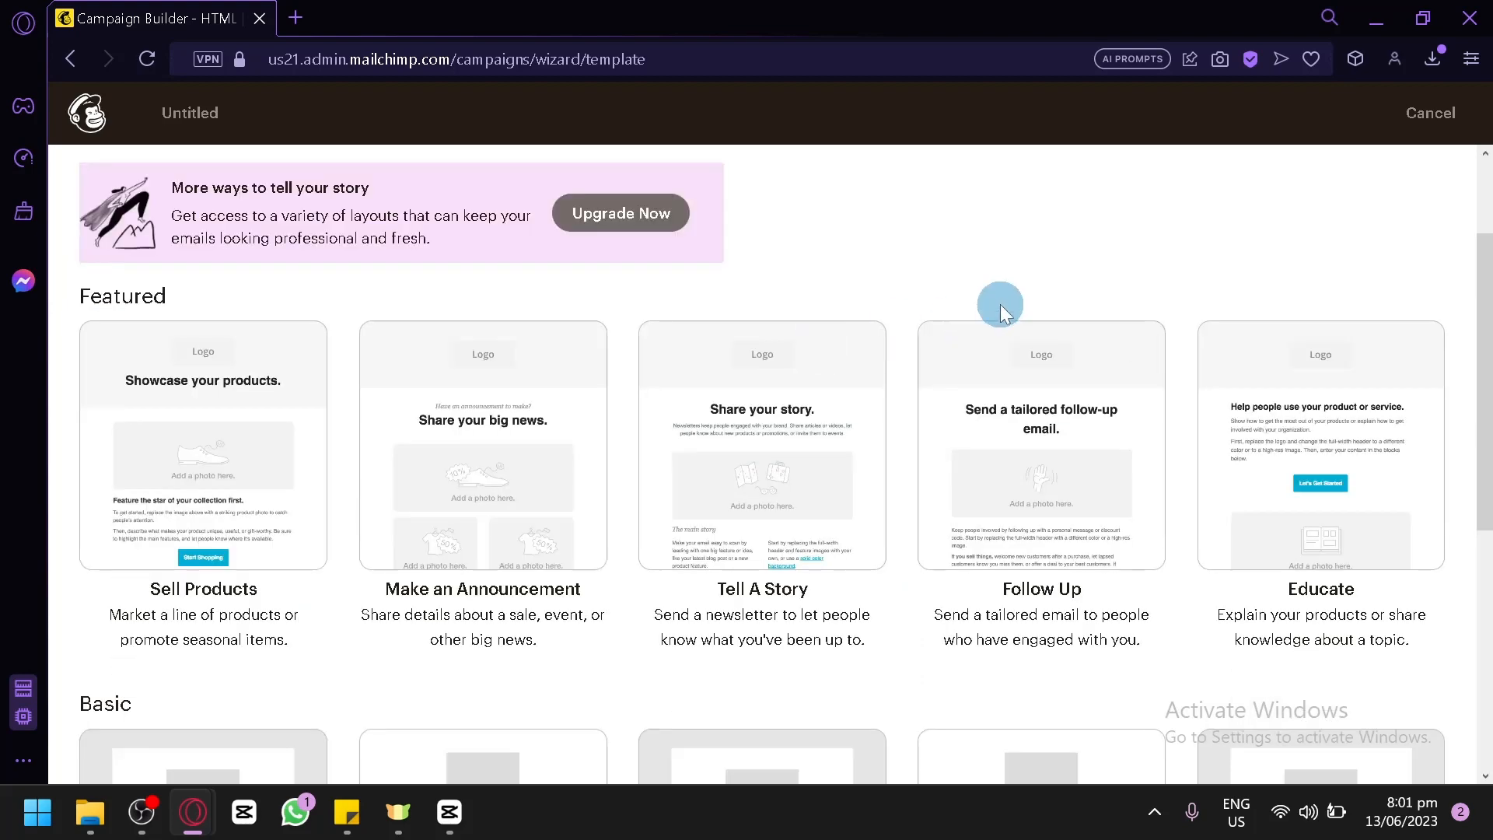
scroll(807, 357, up, 3)
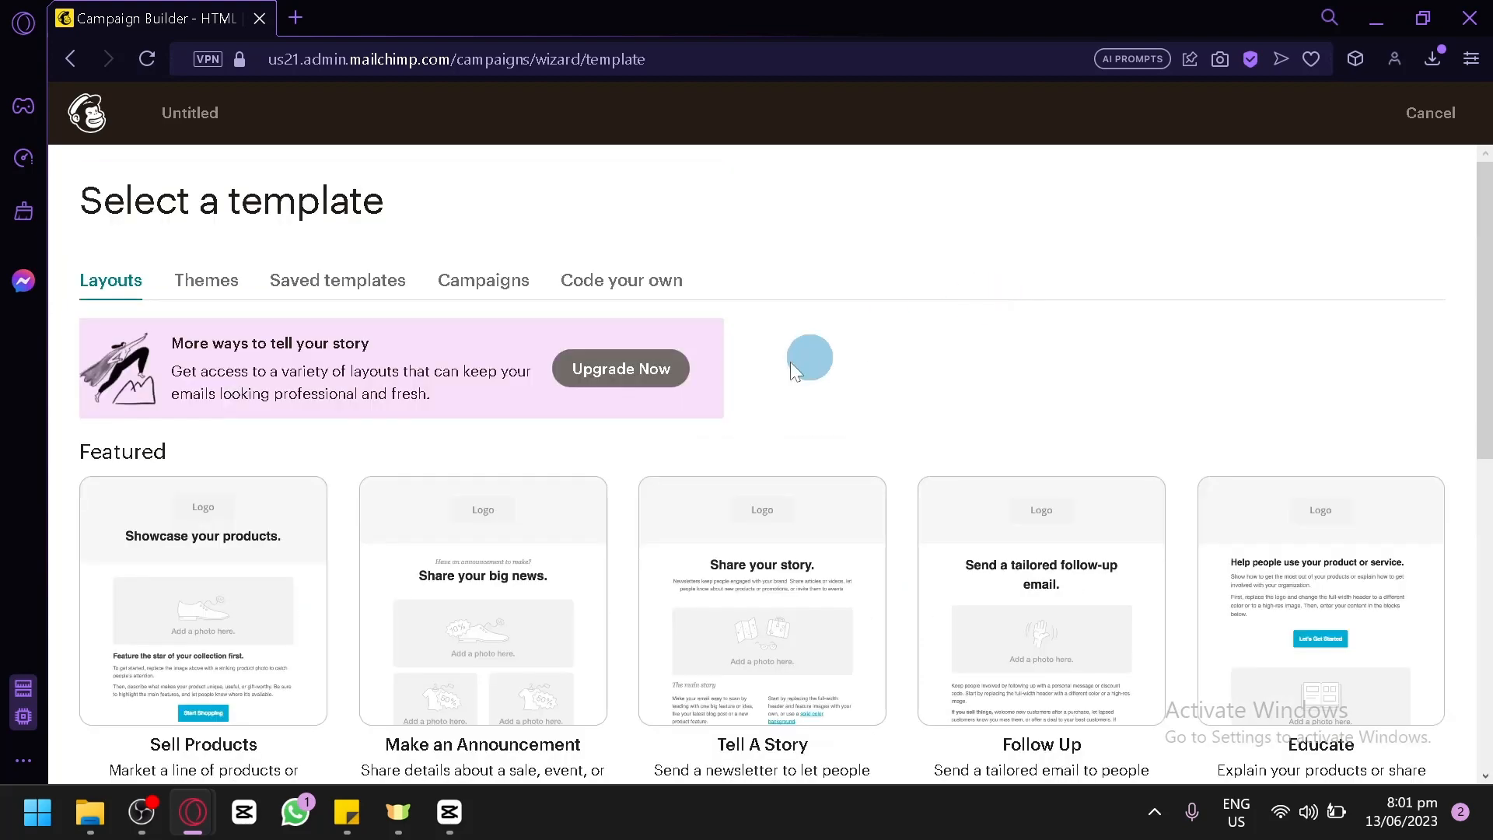
scroll(283, 436, down, 6)
scroll(289, 498, up, 2)
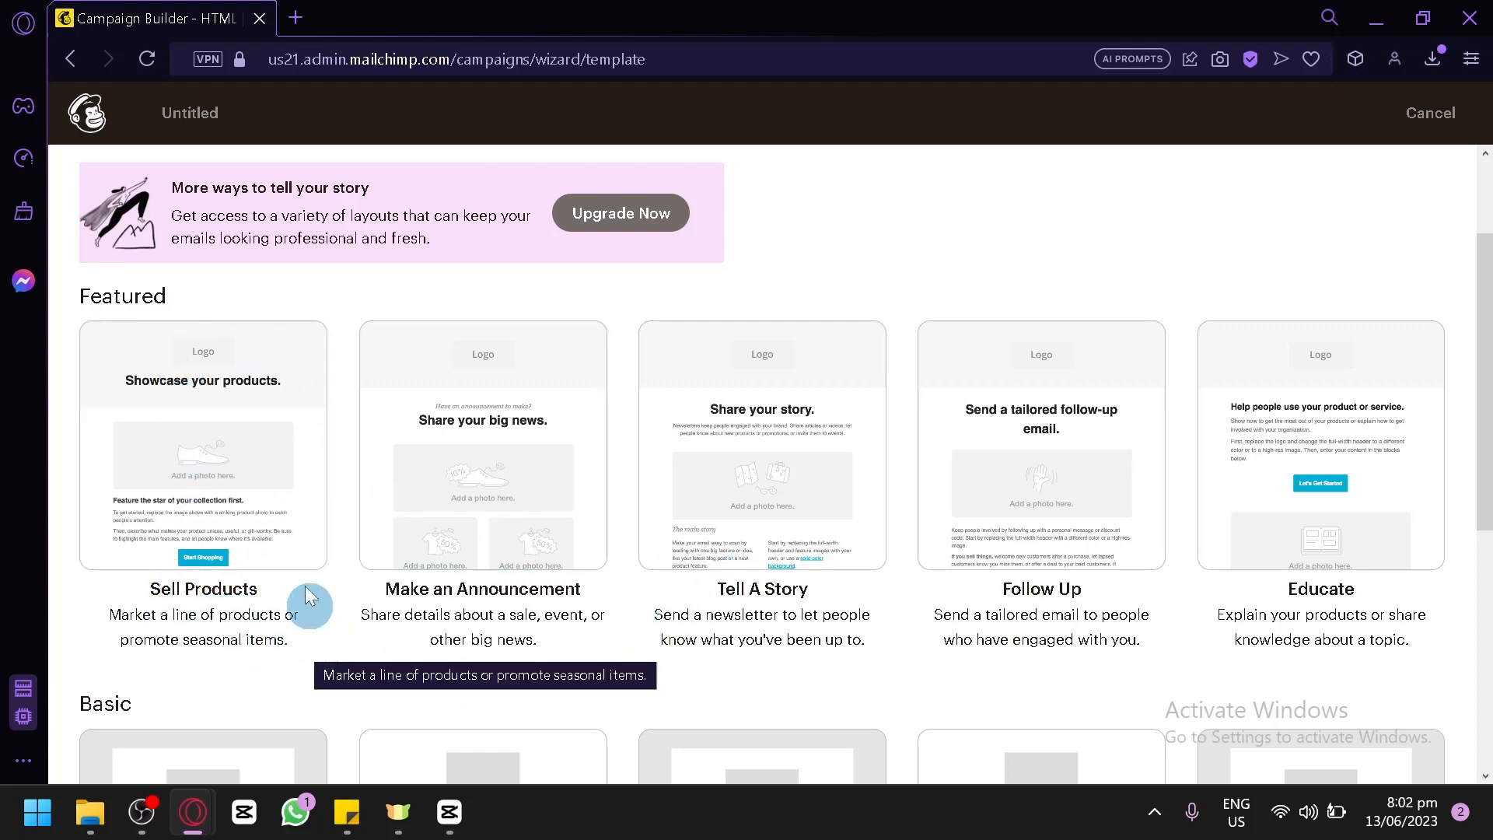
click(239, 461)
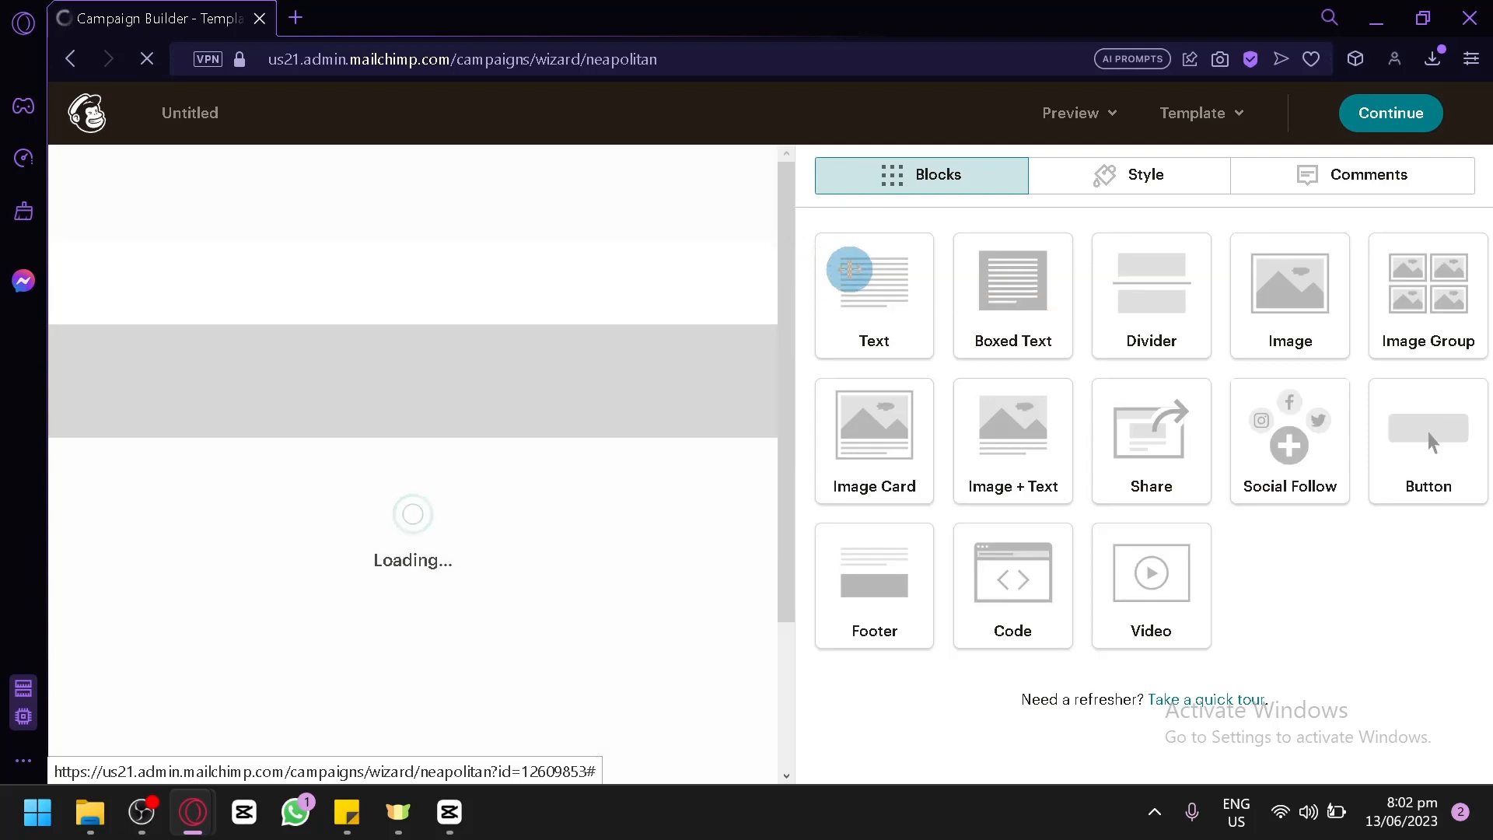
- Look through the Sell Products email design from the logo header to the footer
scroll(455, 350, down, 10)
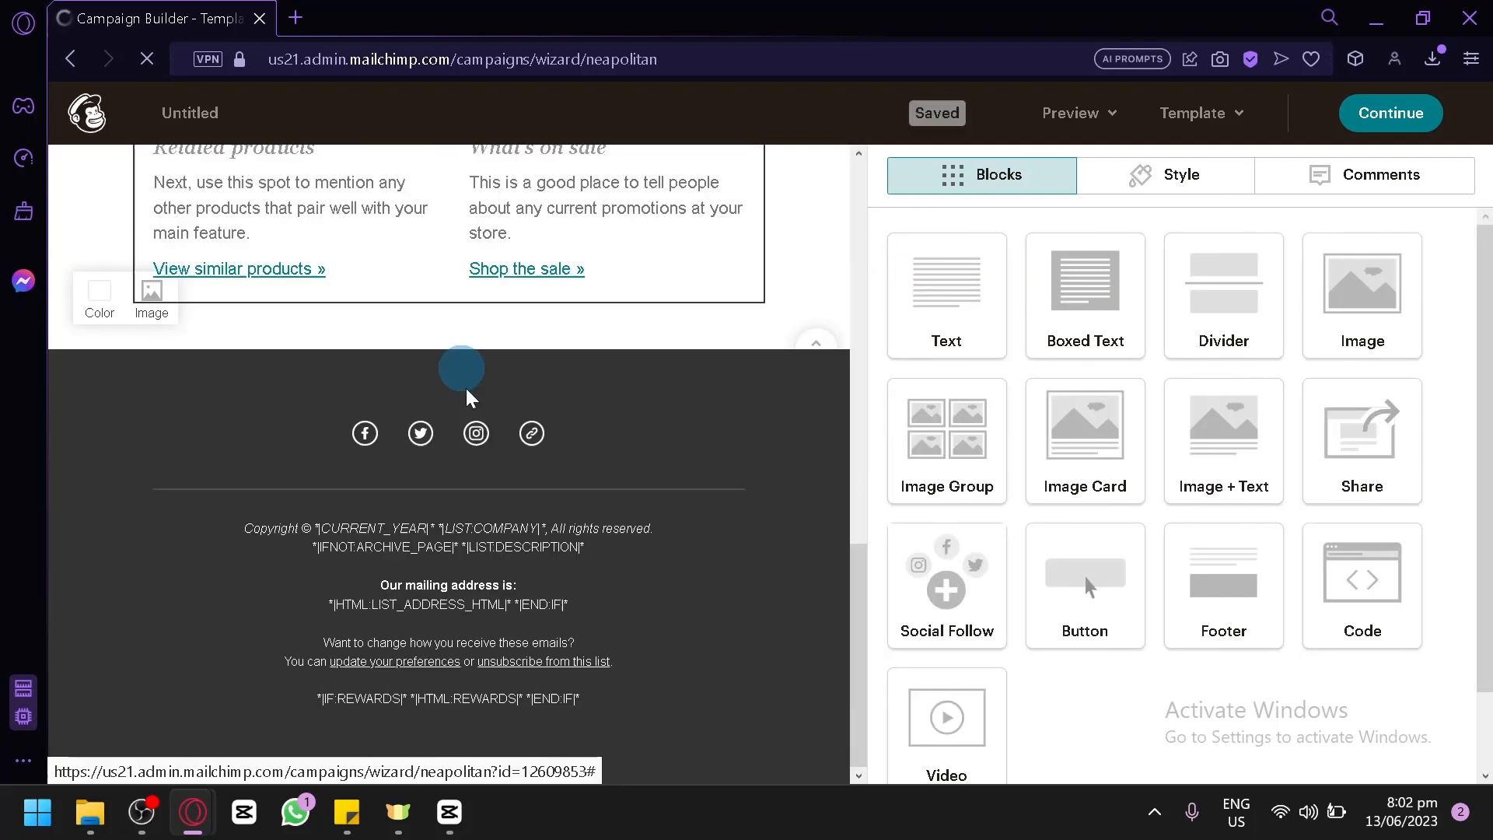
scroll(471, 404, up, 10)
scroll(518, 383, down, 8)
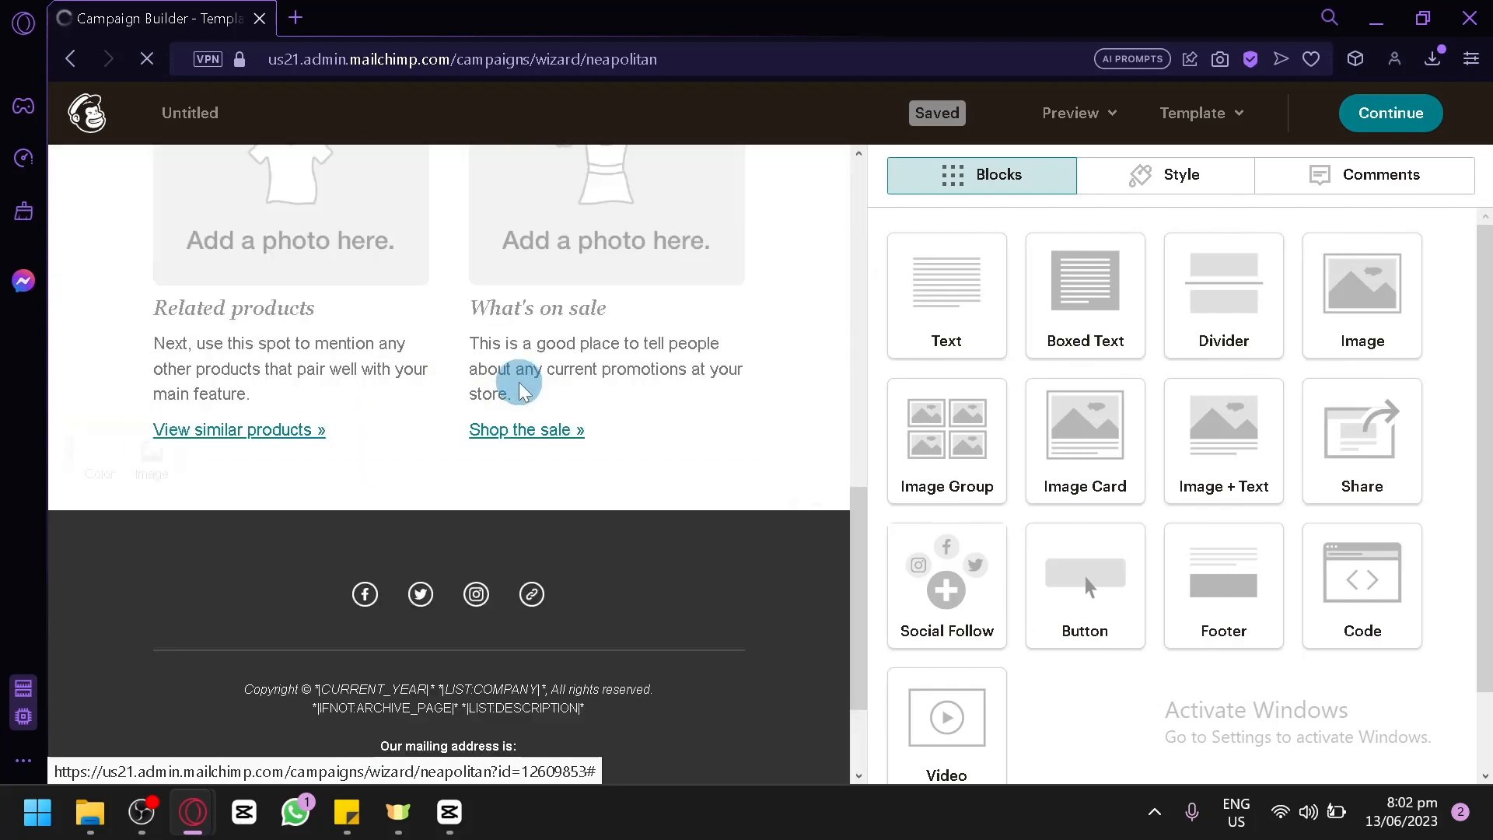
scroll(520, 383, up, 10)
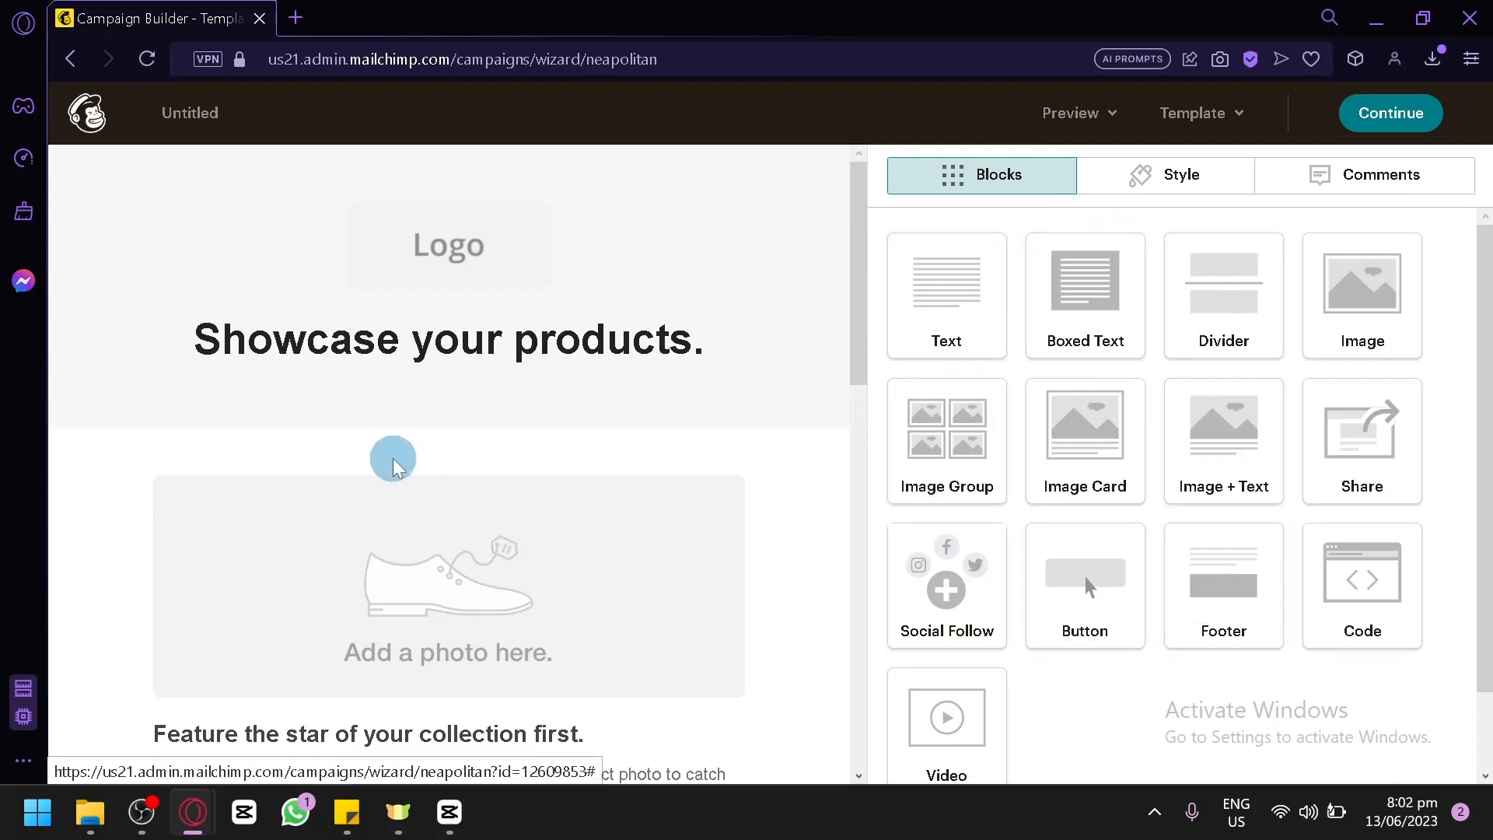
mouse_move(519, 366)
scroll(519, 366, down, 4)
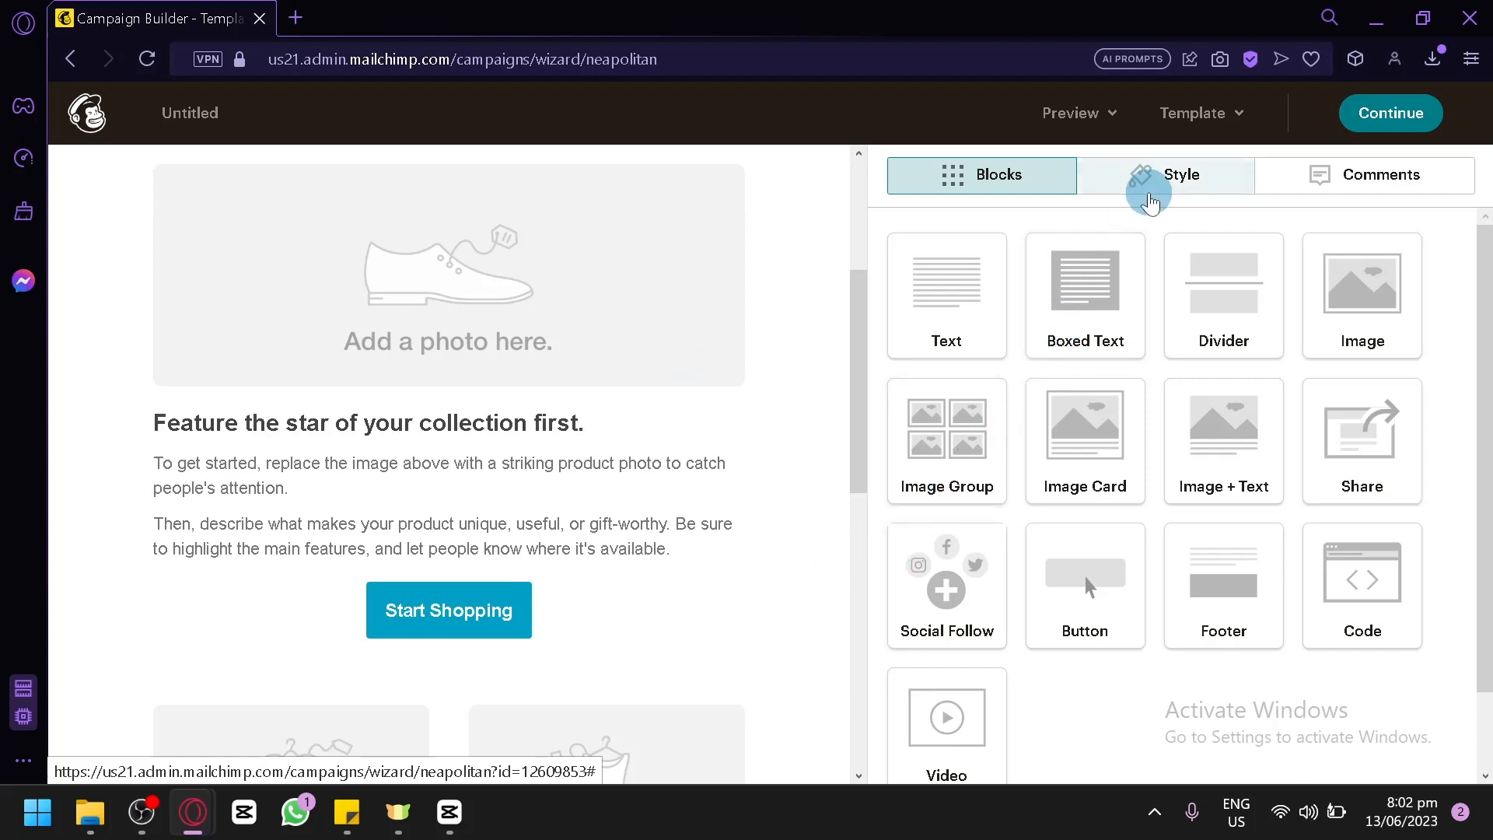
- View the template's style categories and the comments section, and return to the content blocks
click(1150, 196)
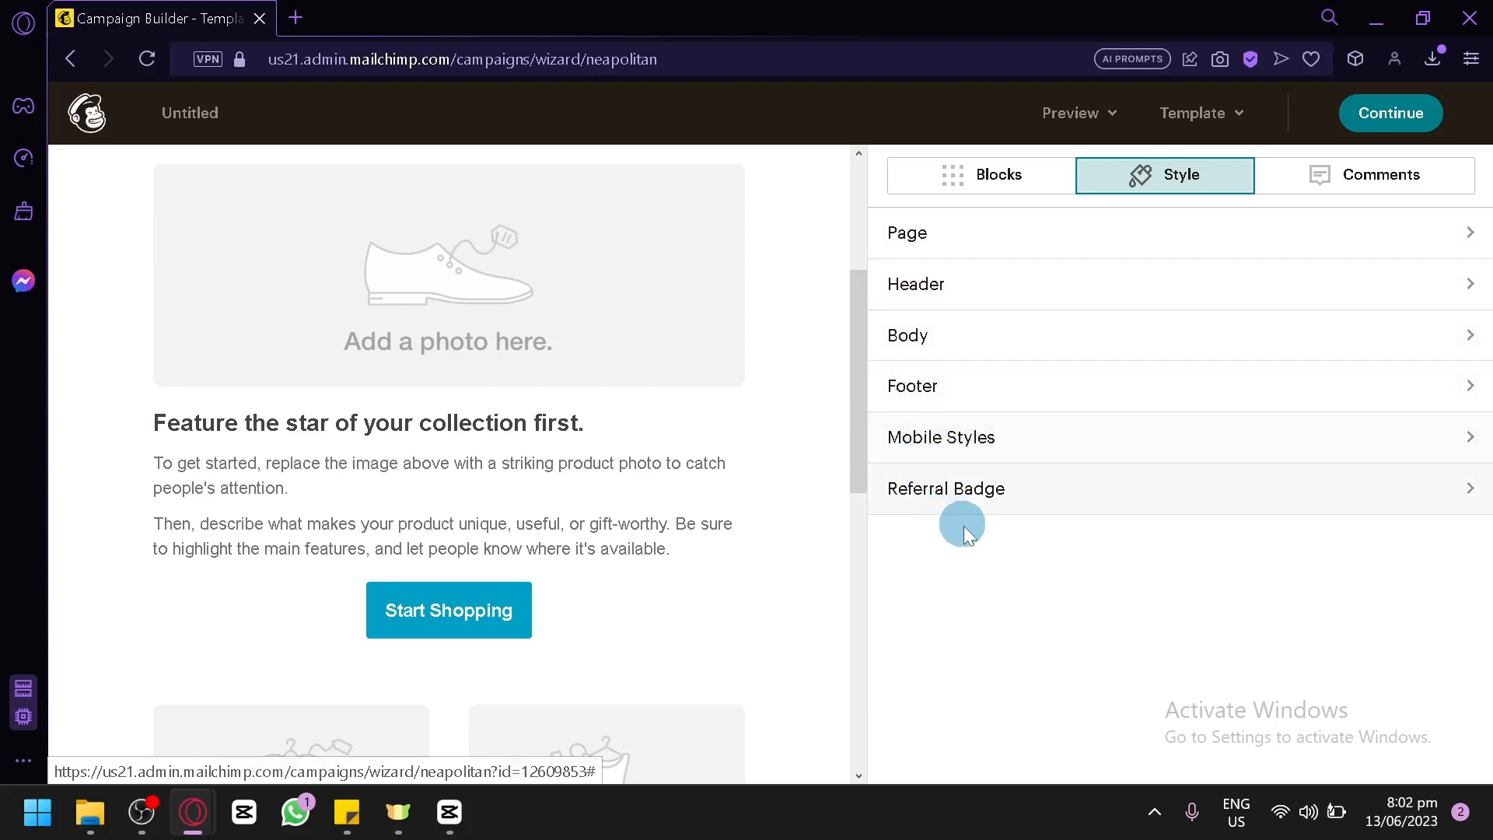
click(1332, 187)
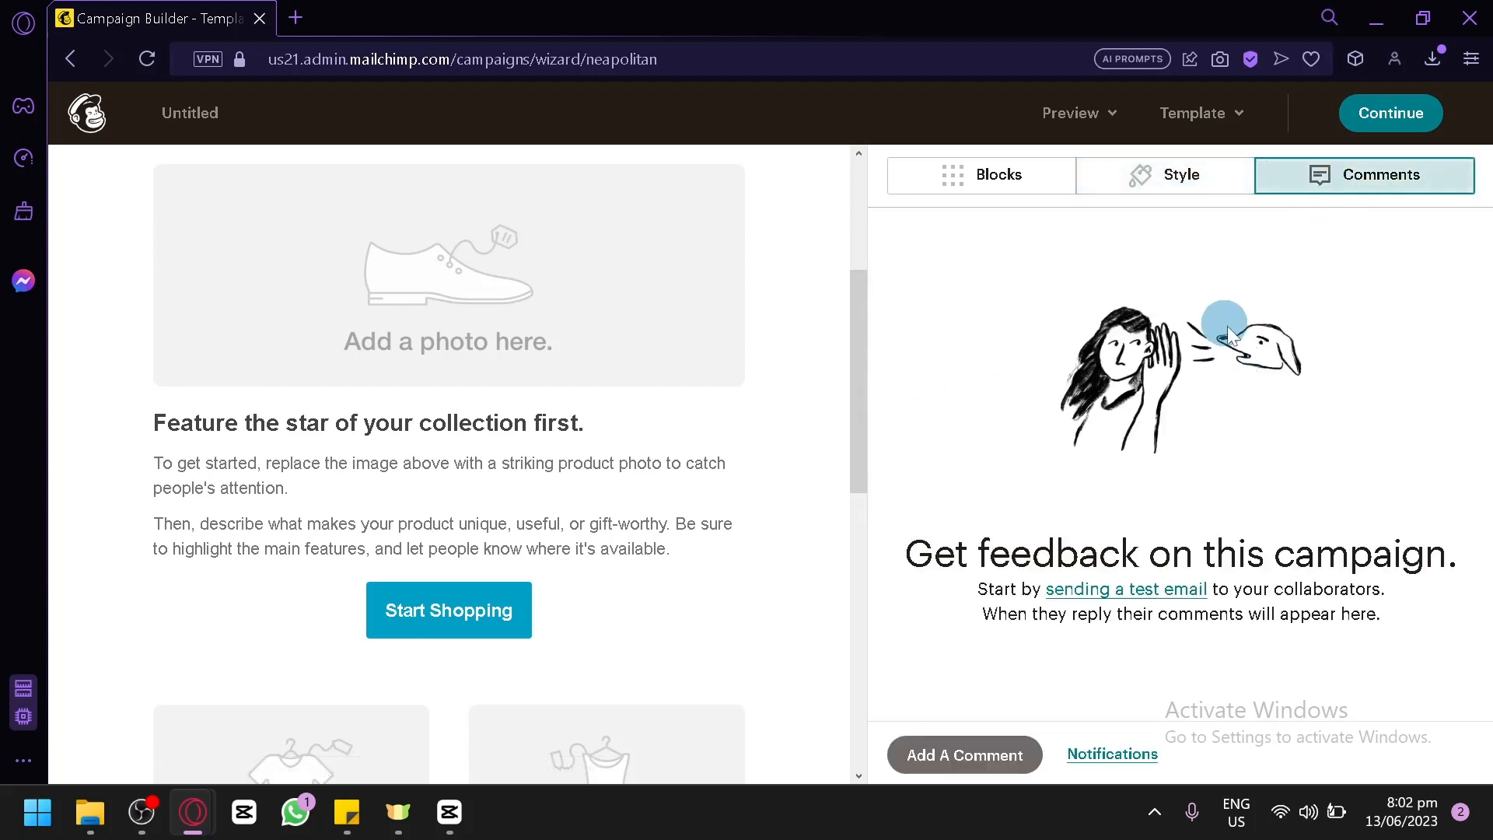
click(977, 174)
scroll(726, 365, up, 4)
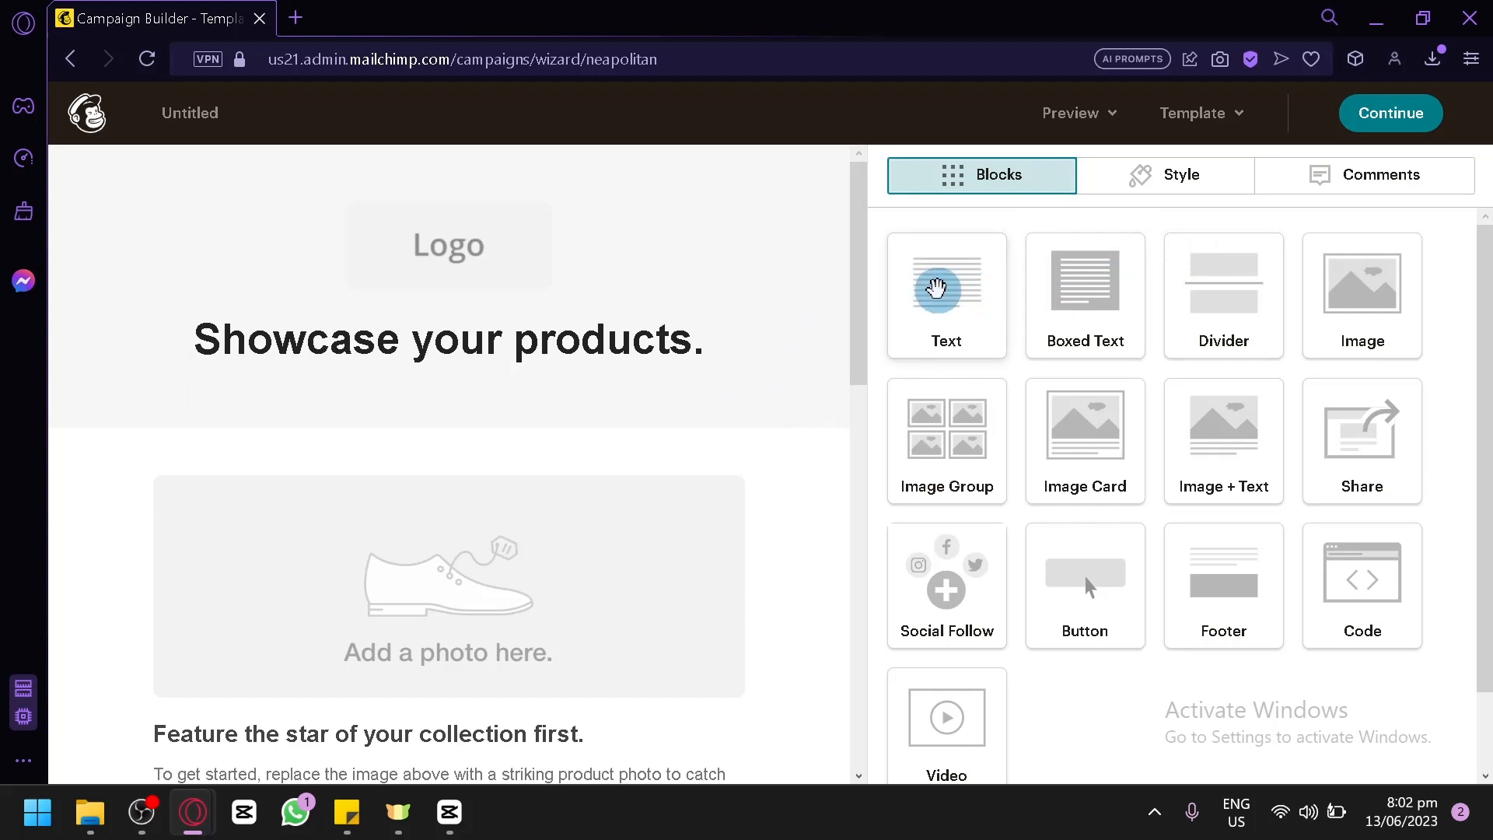
- Add a text block above the shoe photo placeholder and append "wqdawda" to its sample text
drag(936, 288, 413, 523)
scroll(412, 466, down, 2)
click(341, 356)
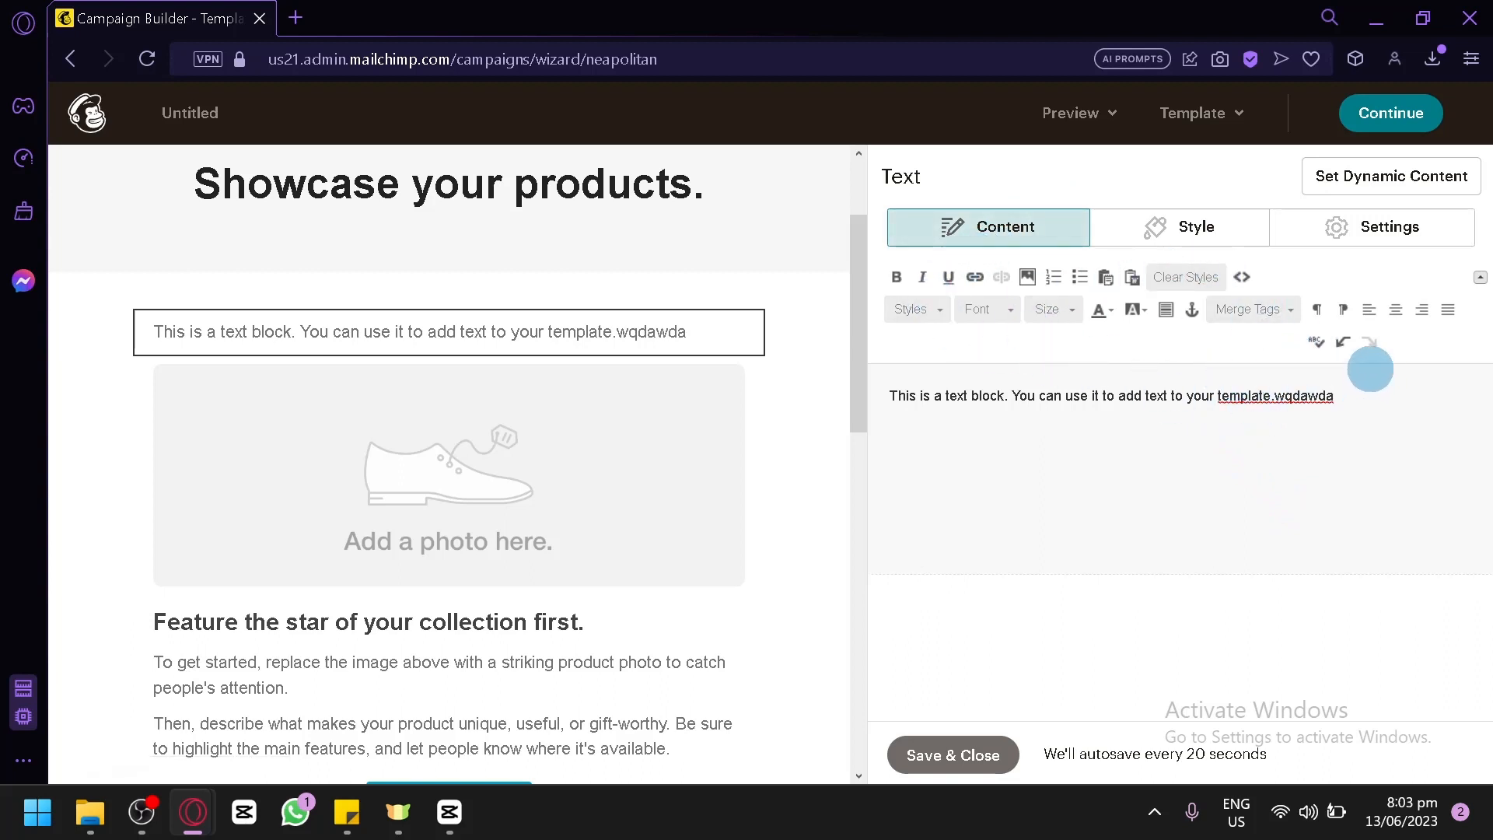
click(1332, 396)
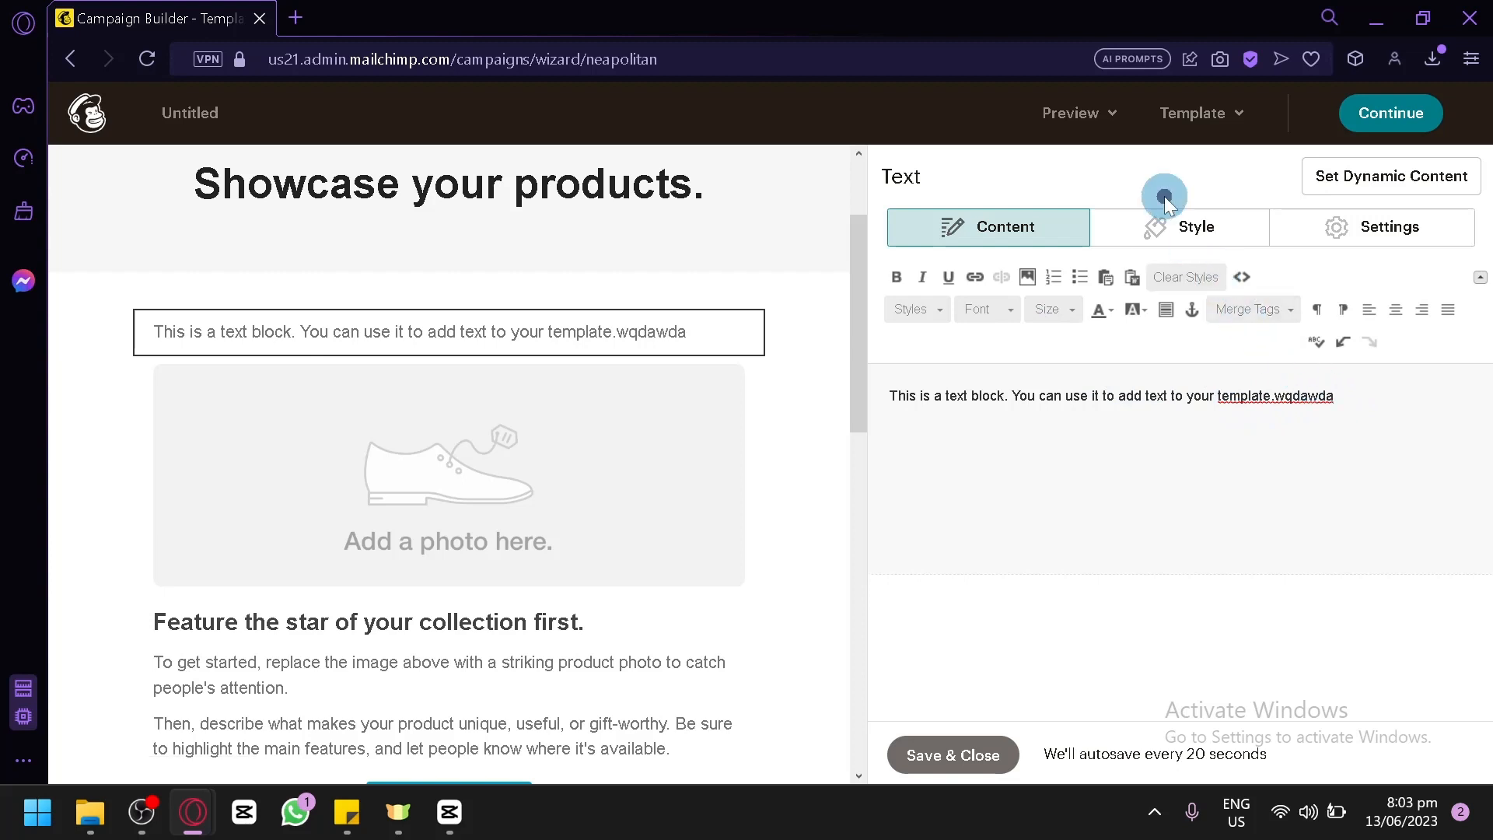
- Examine the style options of the new text block and of the "Feature the star of your collection first." text block
click(1189, 224)
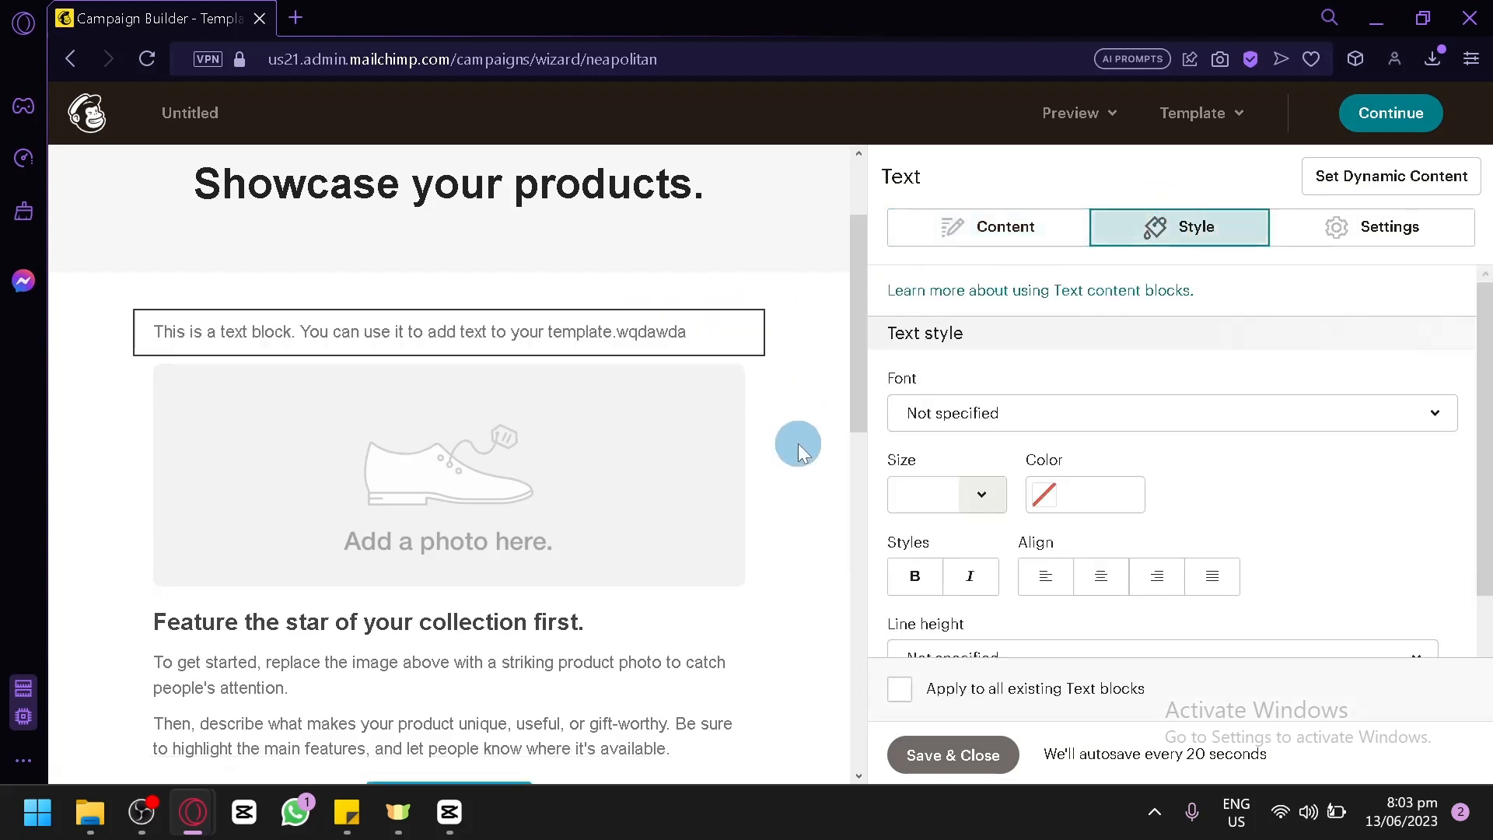
scroll(800, 455, down, 2)
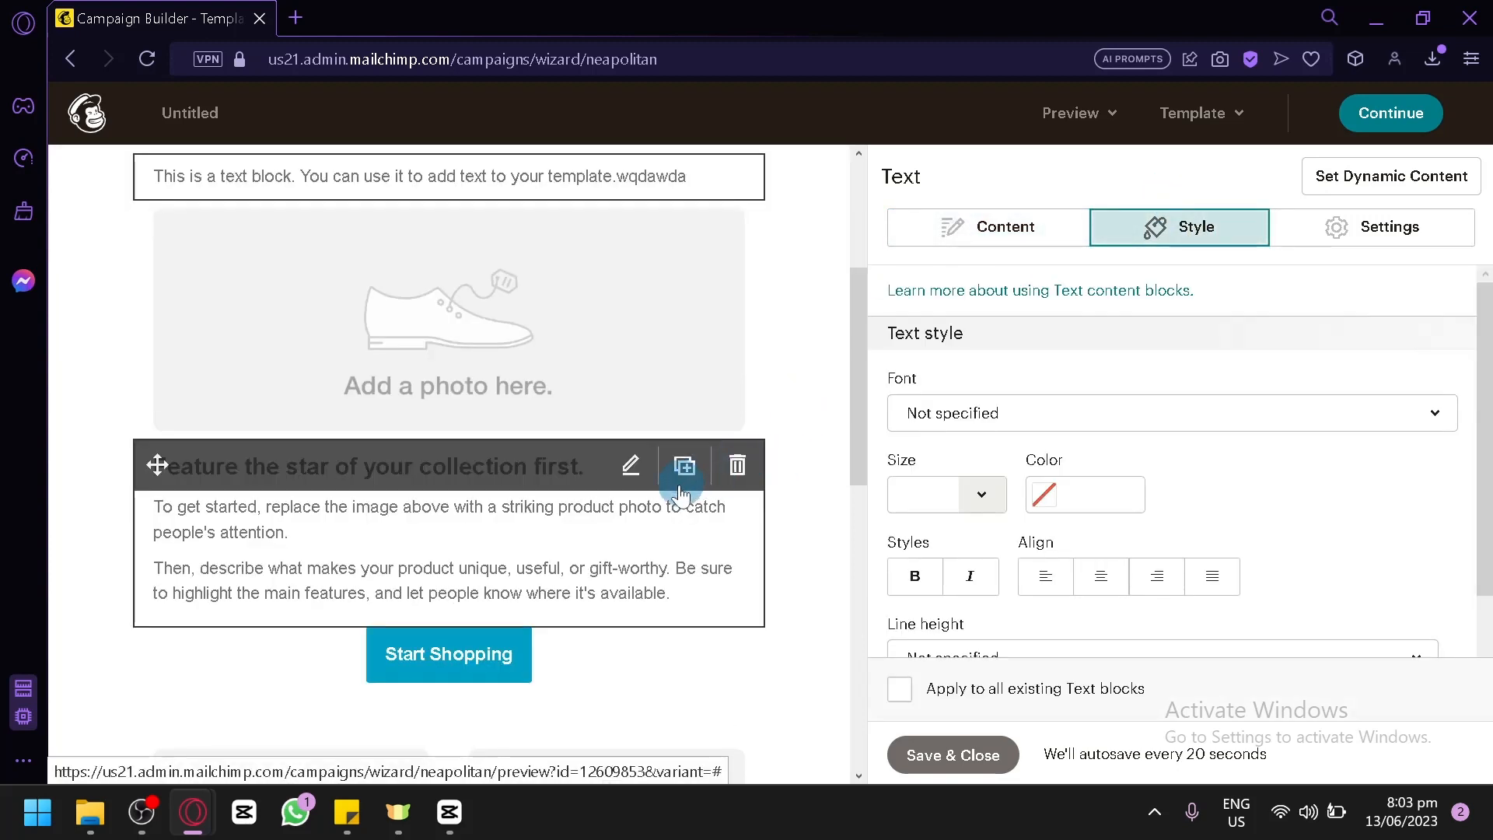
click(241, 486)
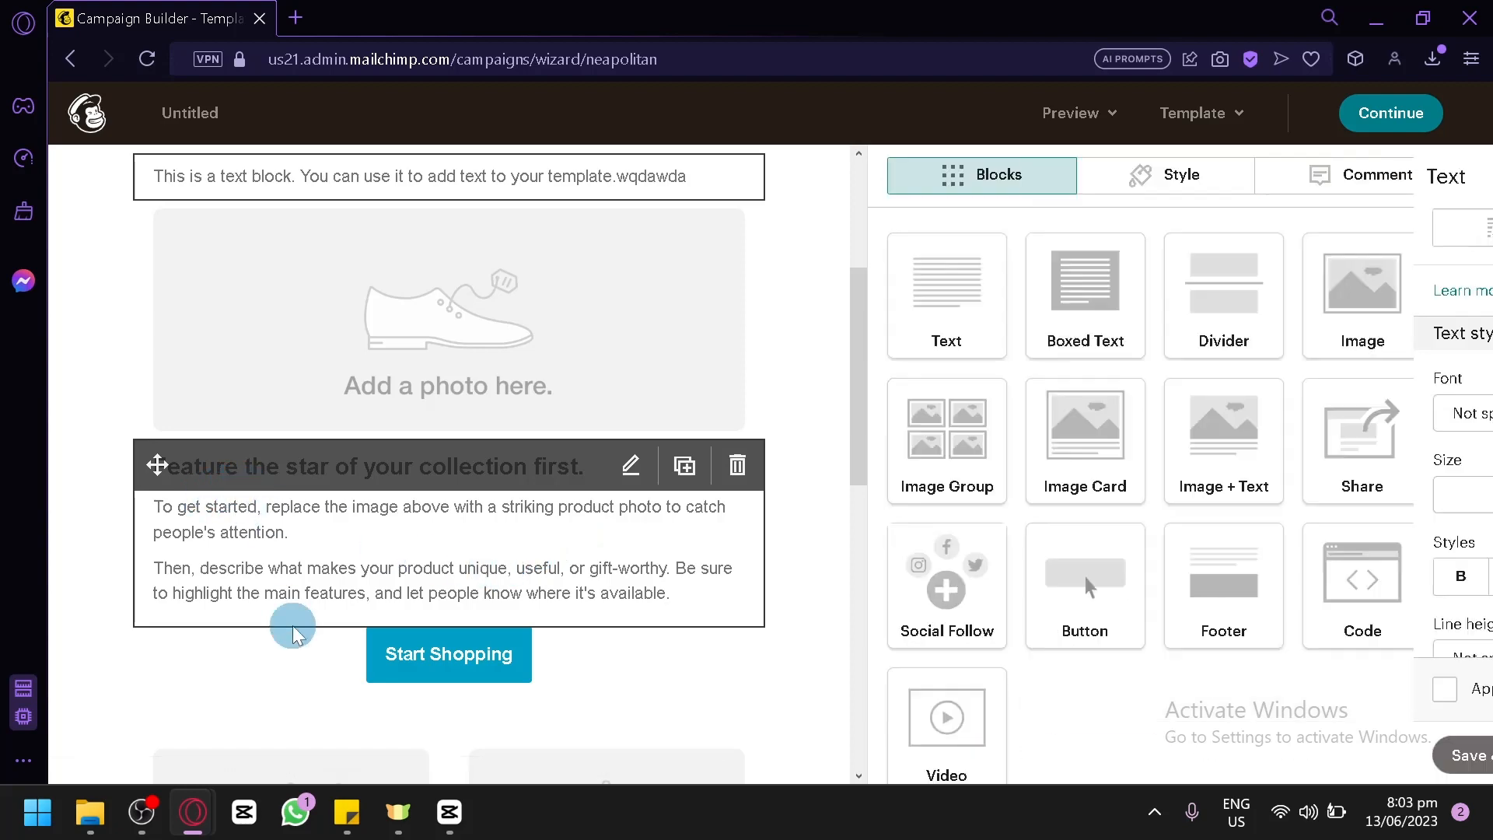
click(285, 553)
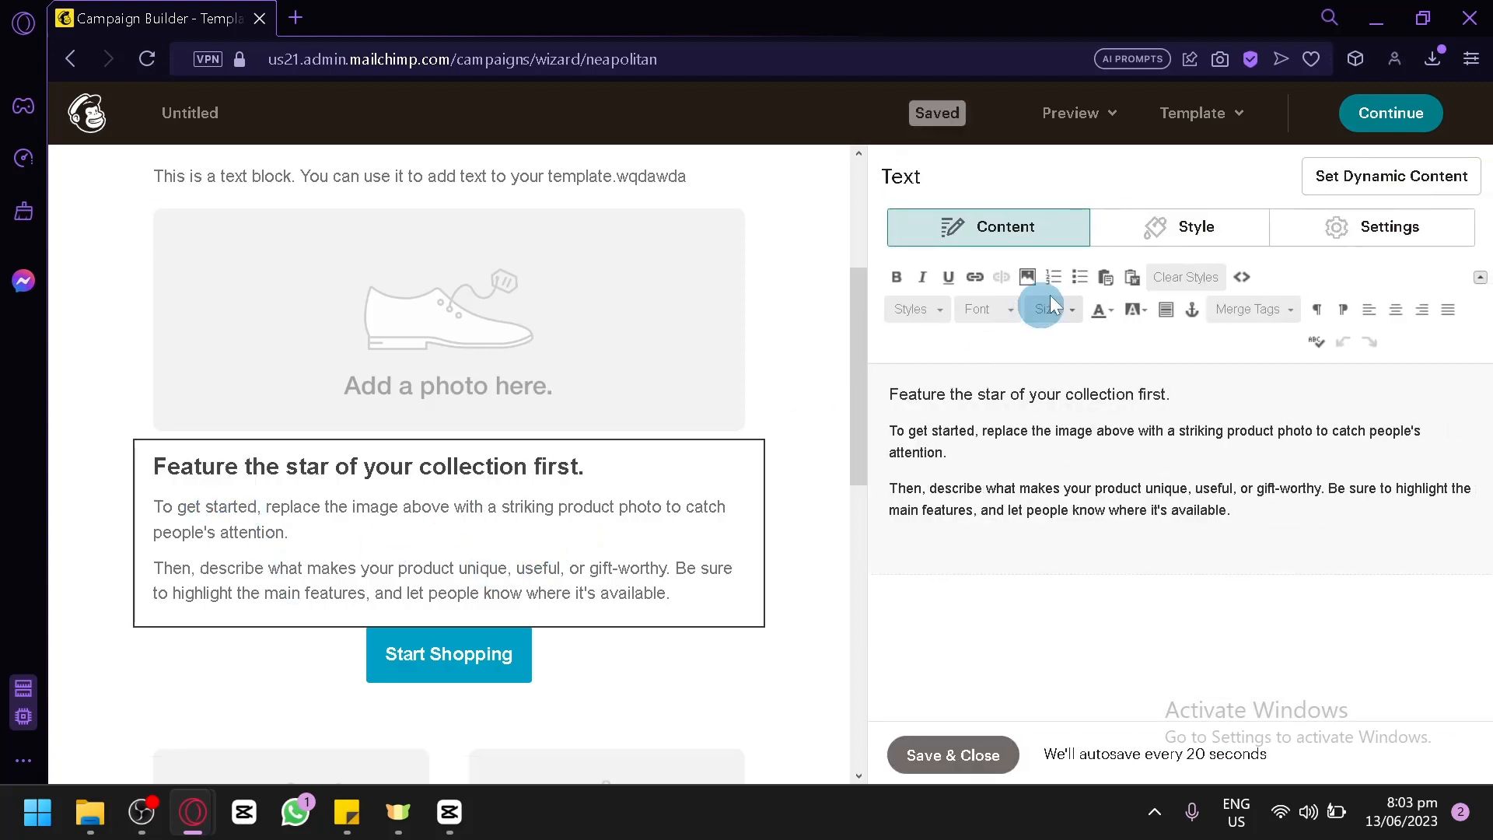
click(1167, 221)
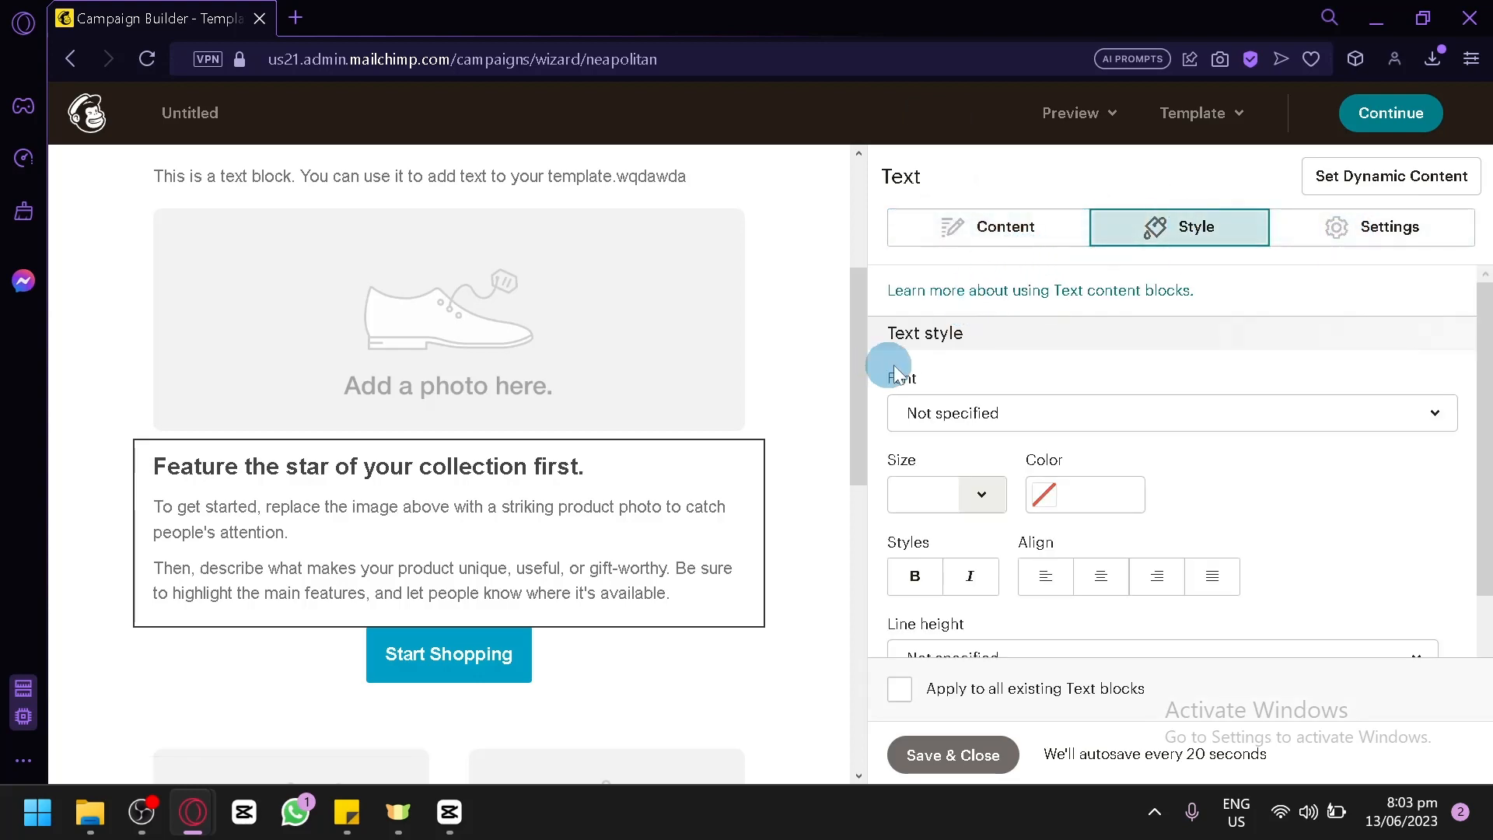
- Delete the "Feature the star of your collection first." text block from the email and confirm the deletion
scroll(509, 386, up, 4)
scroll(477, 333, down, 8)
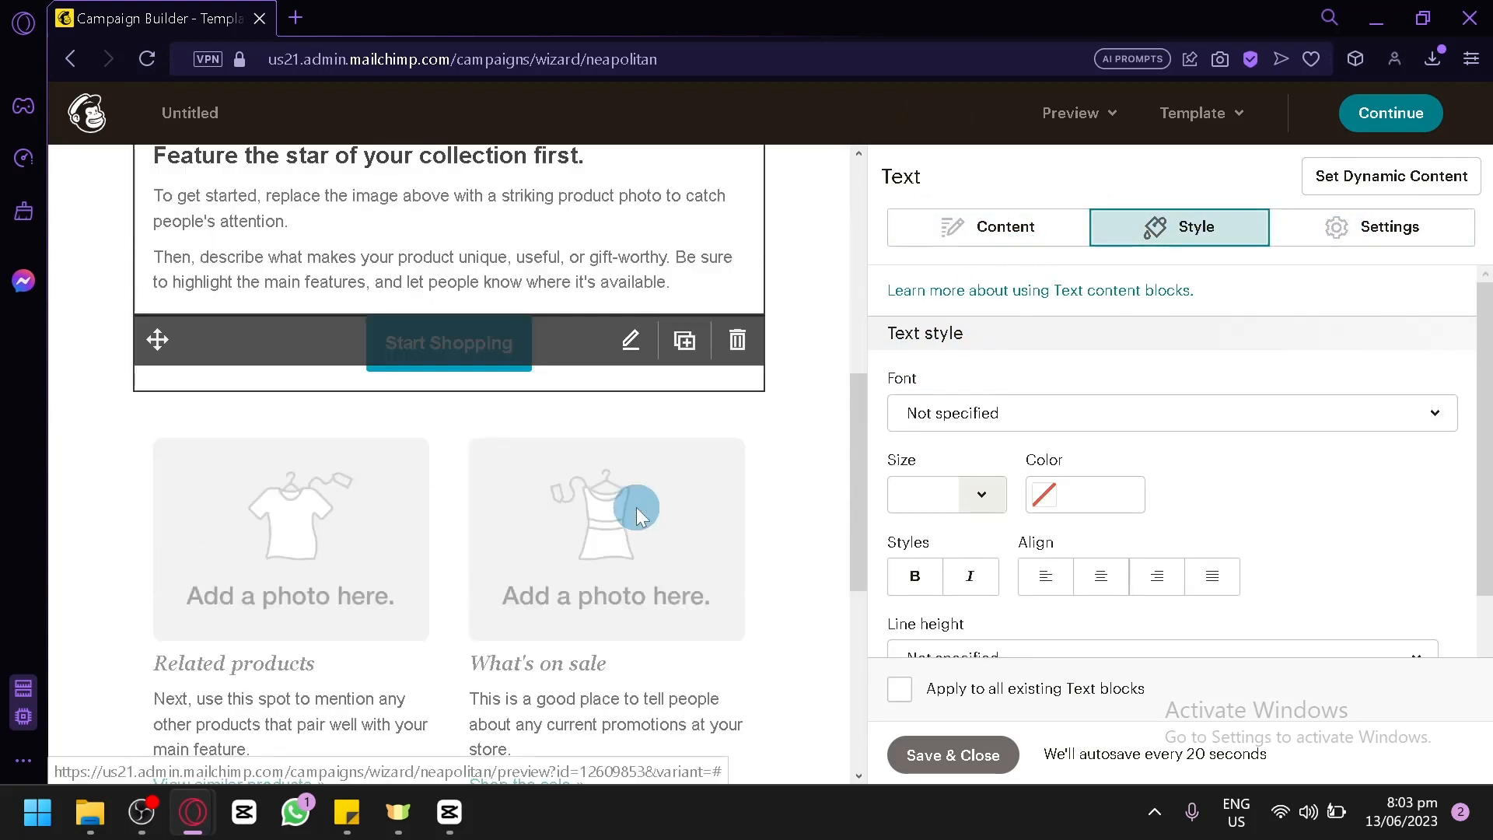
scroll(634, 507, up, 2)
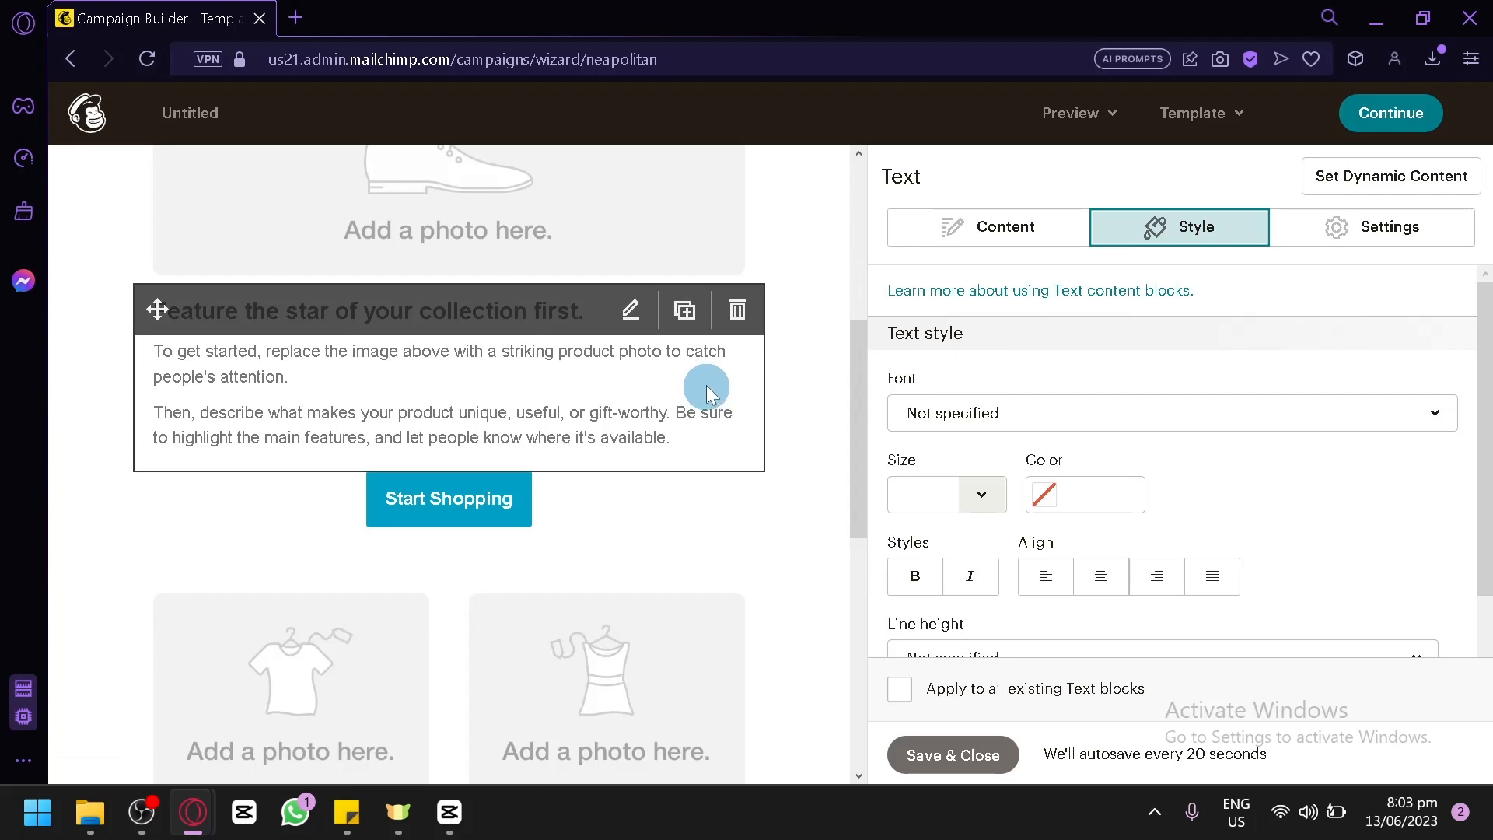
click(737, 311)
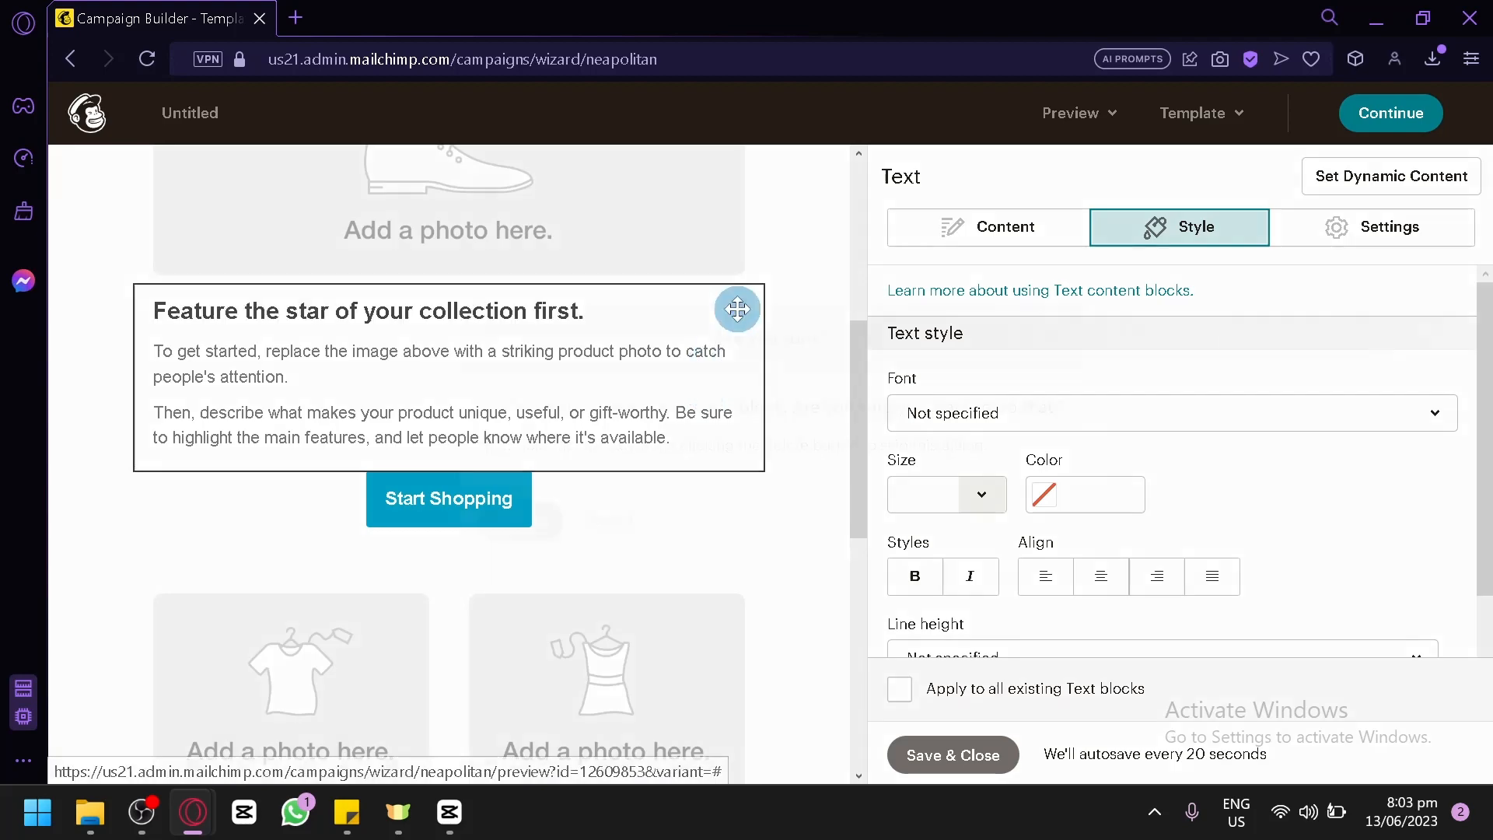
click(519, 535)
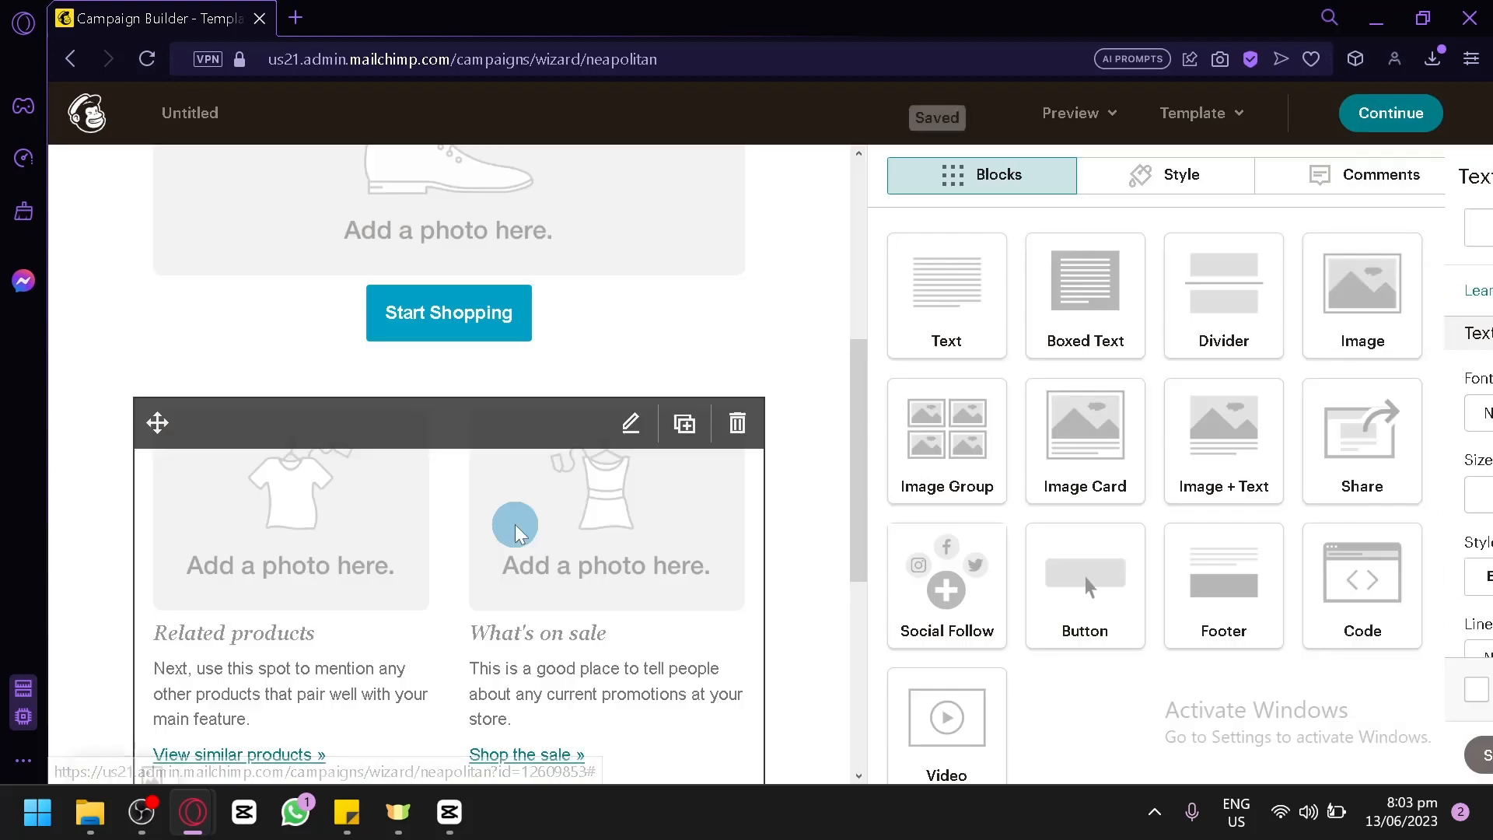
- Move the Start Shopping button block up between the new text block and the shoe photo placeholder
scroll(586, 366, up, 5)
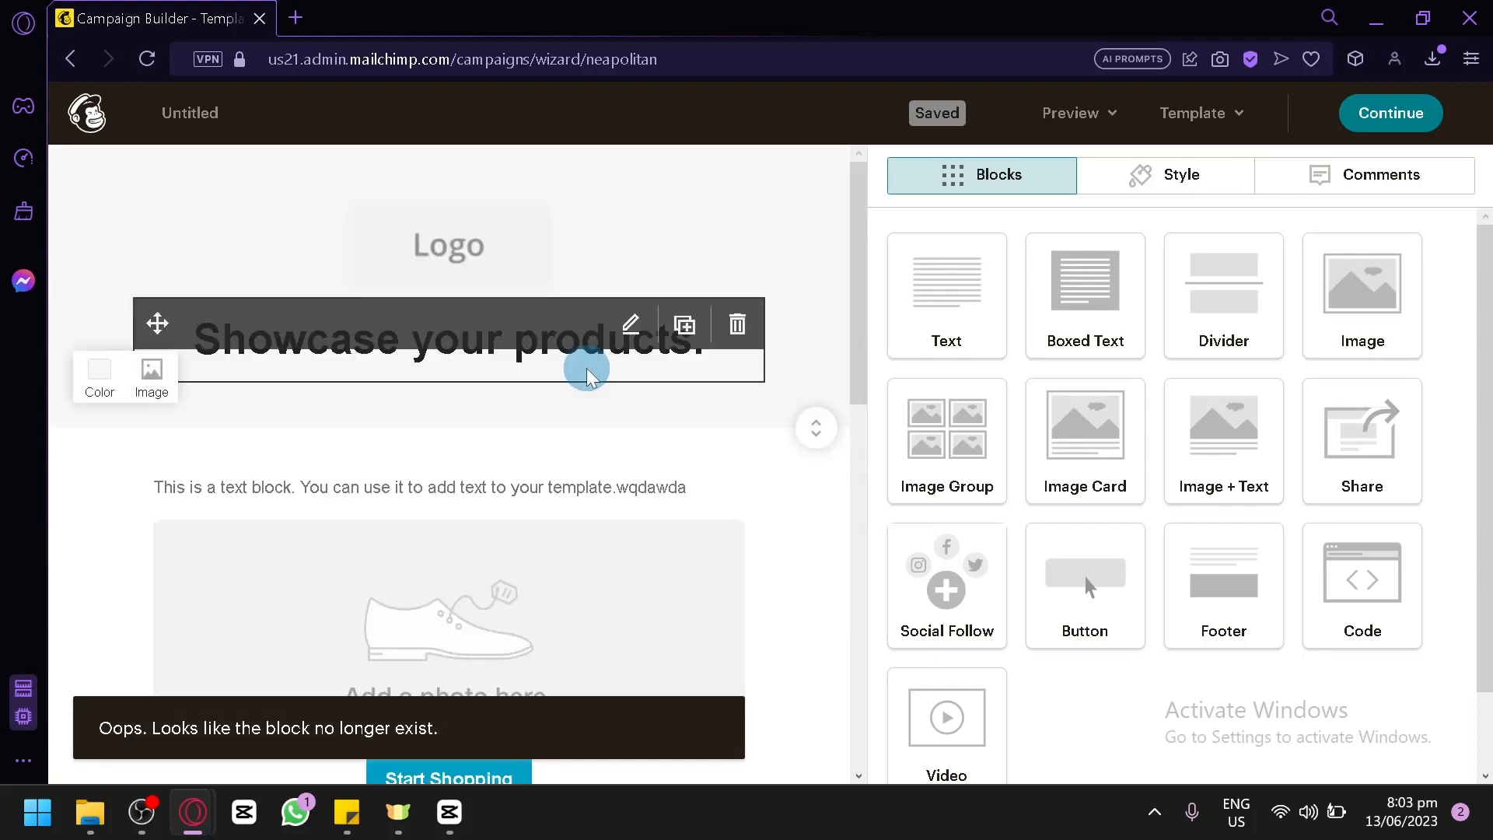
scroll(564, 385, down, 8)
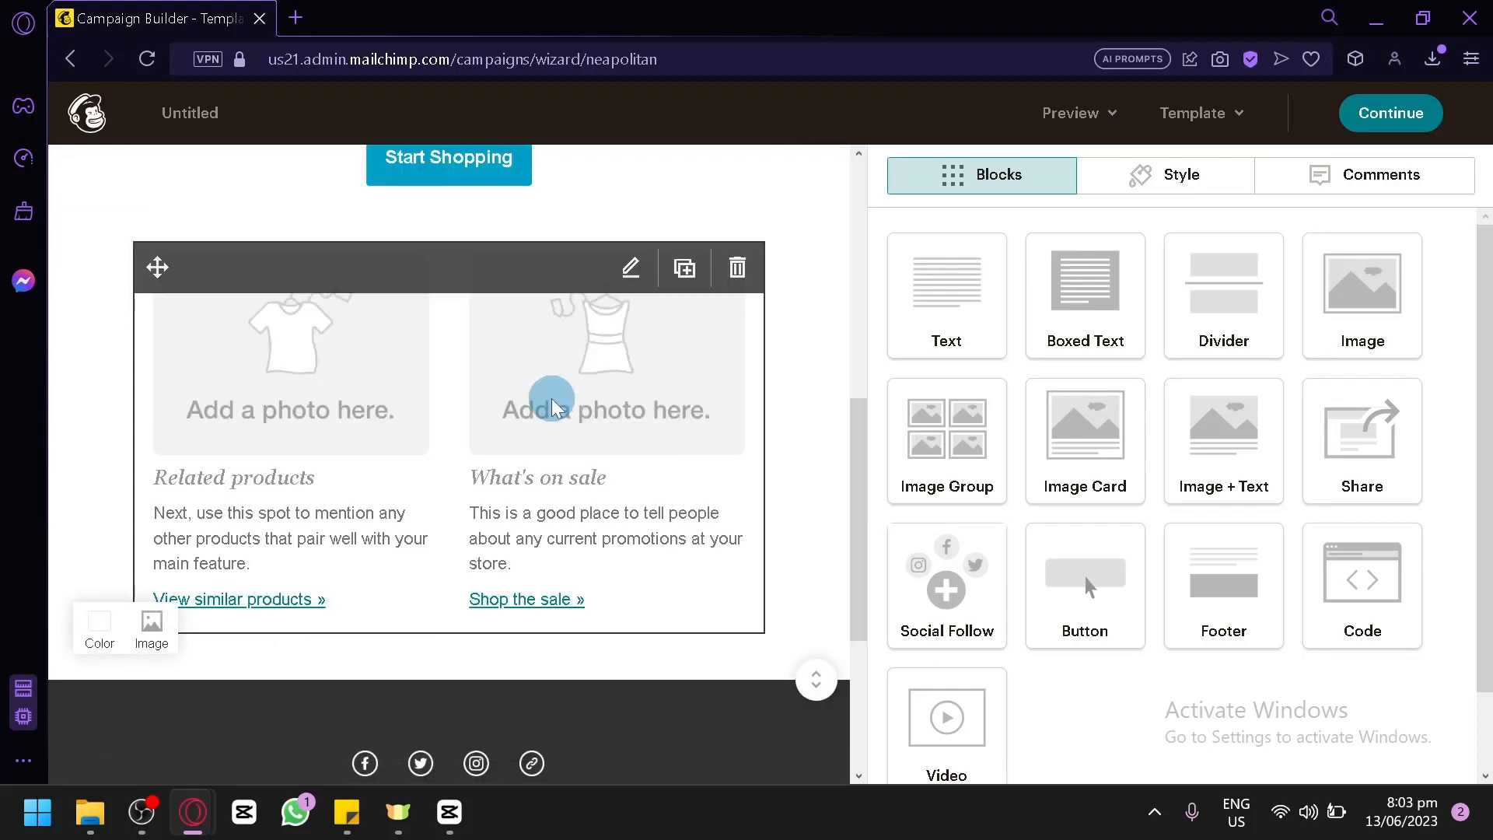
scroll(551, 397, up, 4)
scroll(551, 393, down, 4)
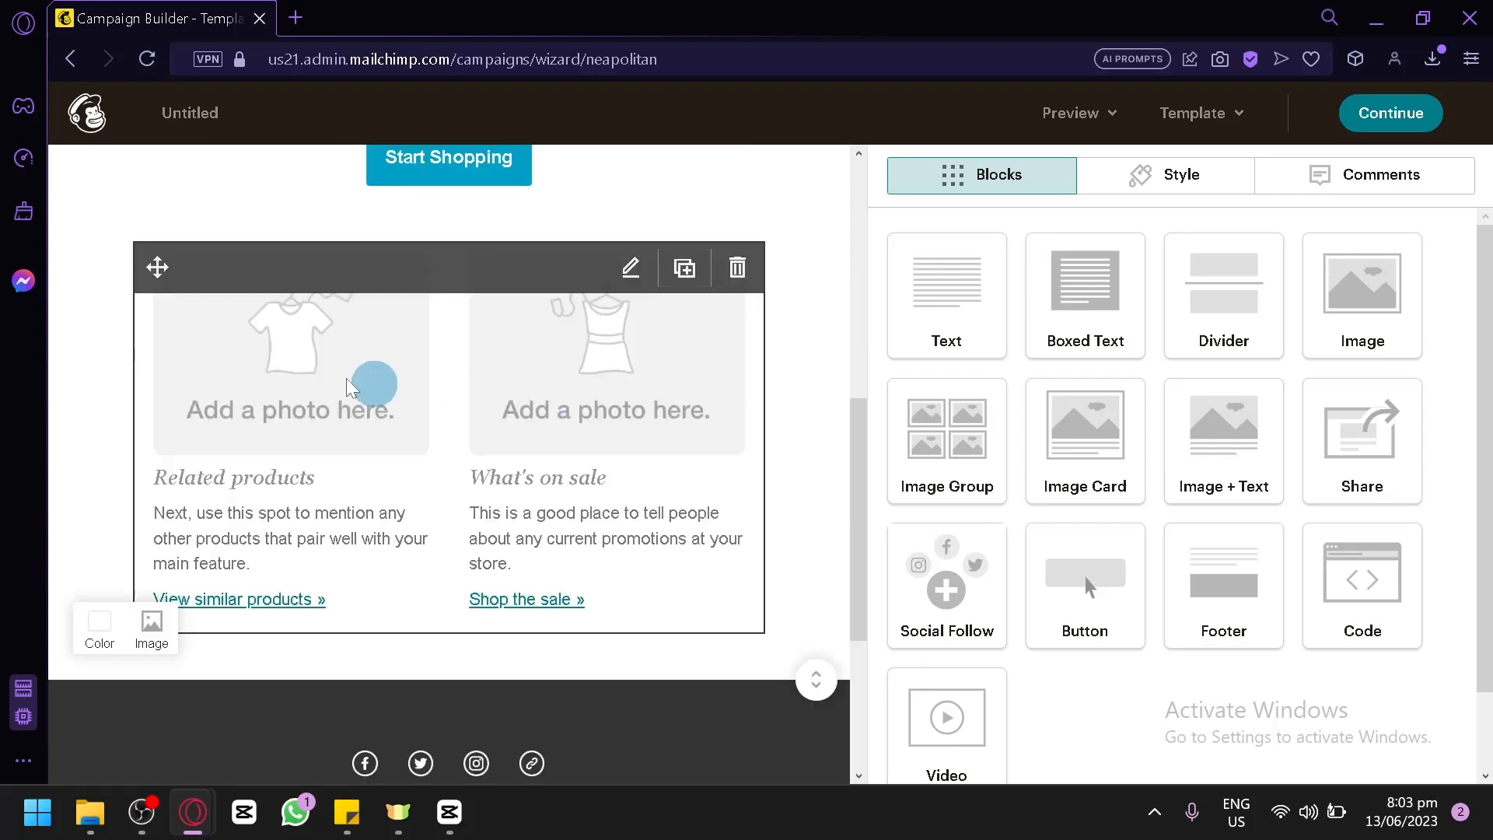
scroll(183, 311, up, 4)
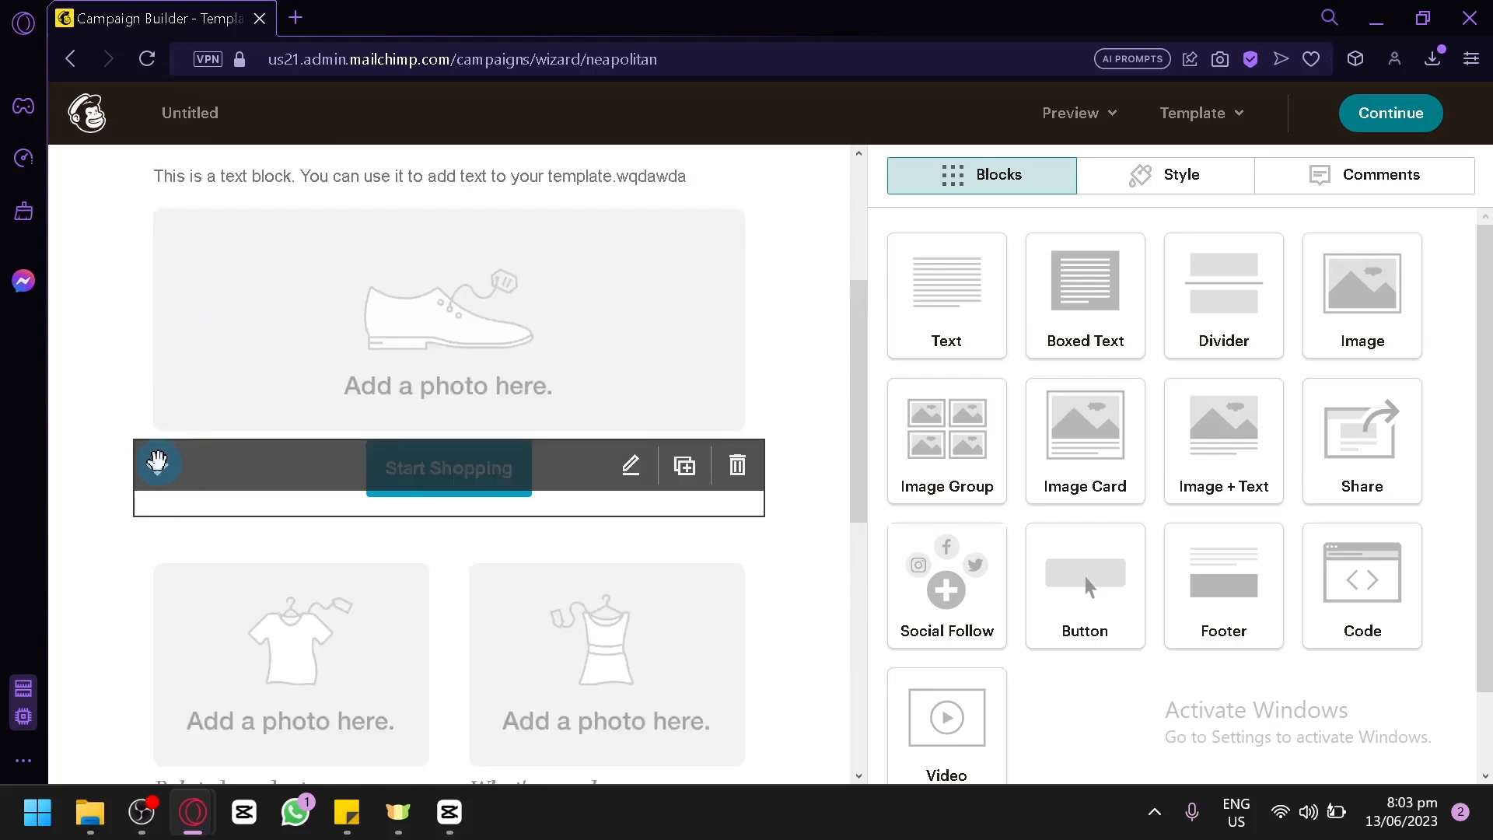
drag(155, 464, 160, 221)
scroll(510, 516, up, 4)
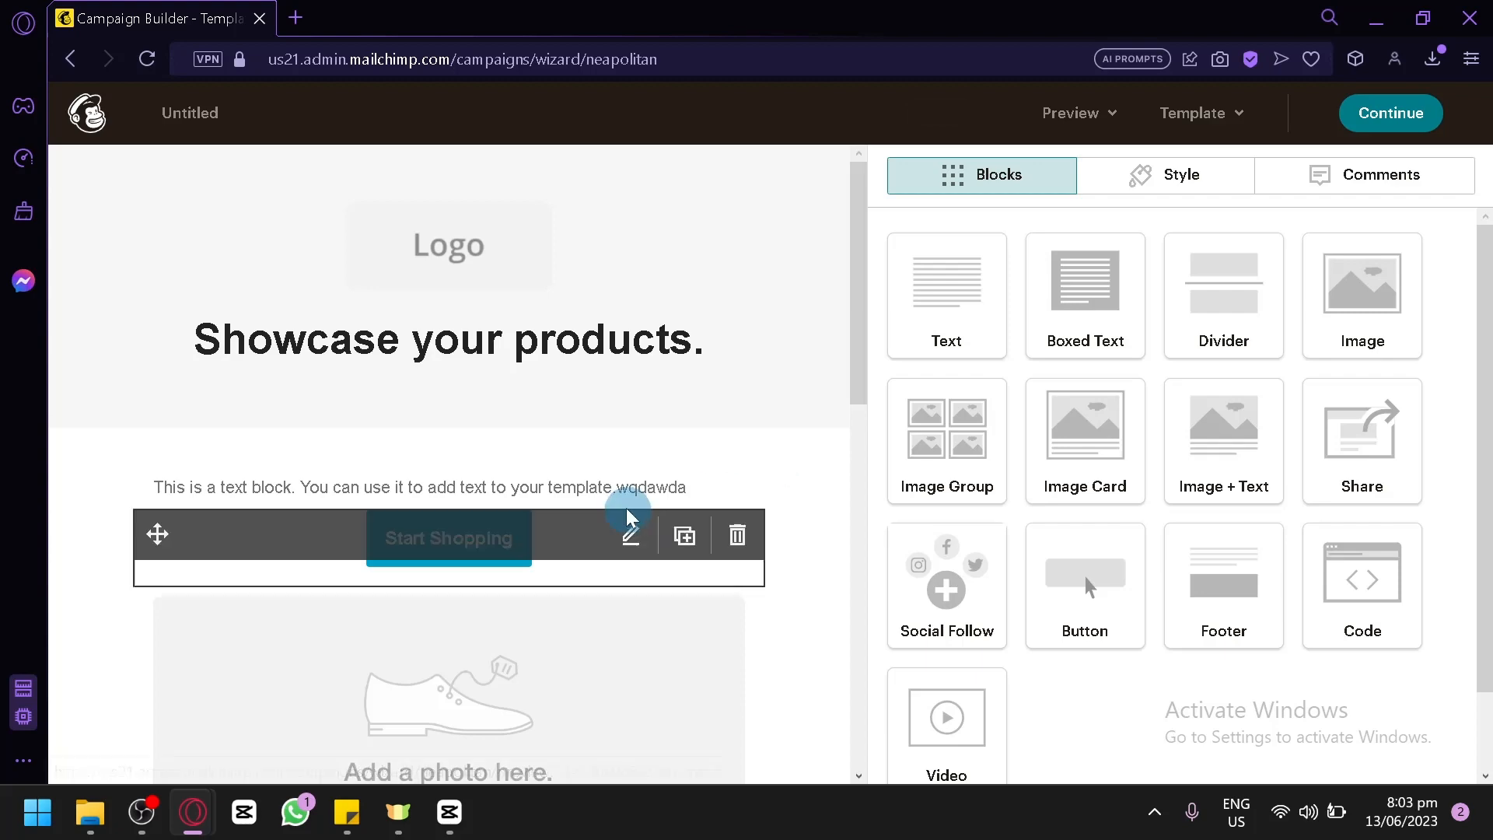
- Review the edited email from header to footer and view the available preview and test options
scroll(626, 516, down, 10)
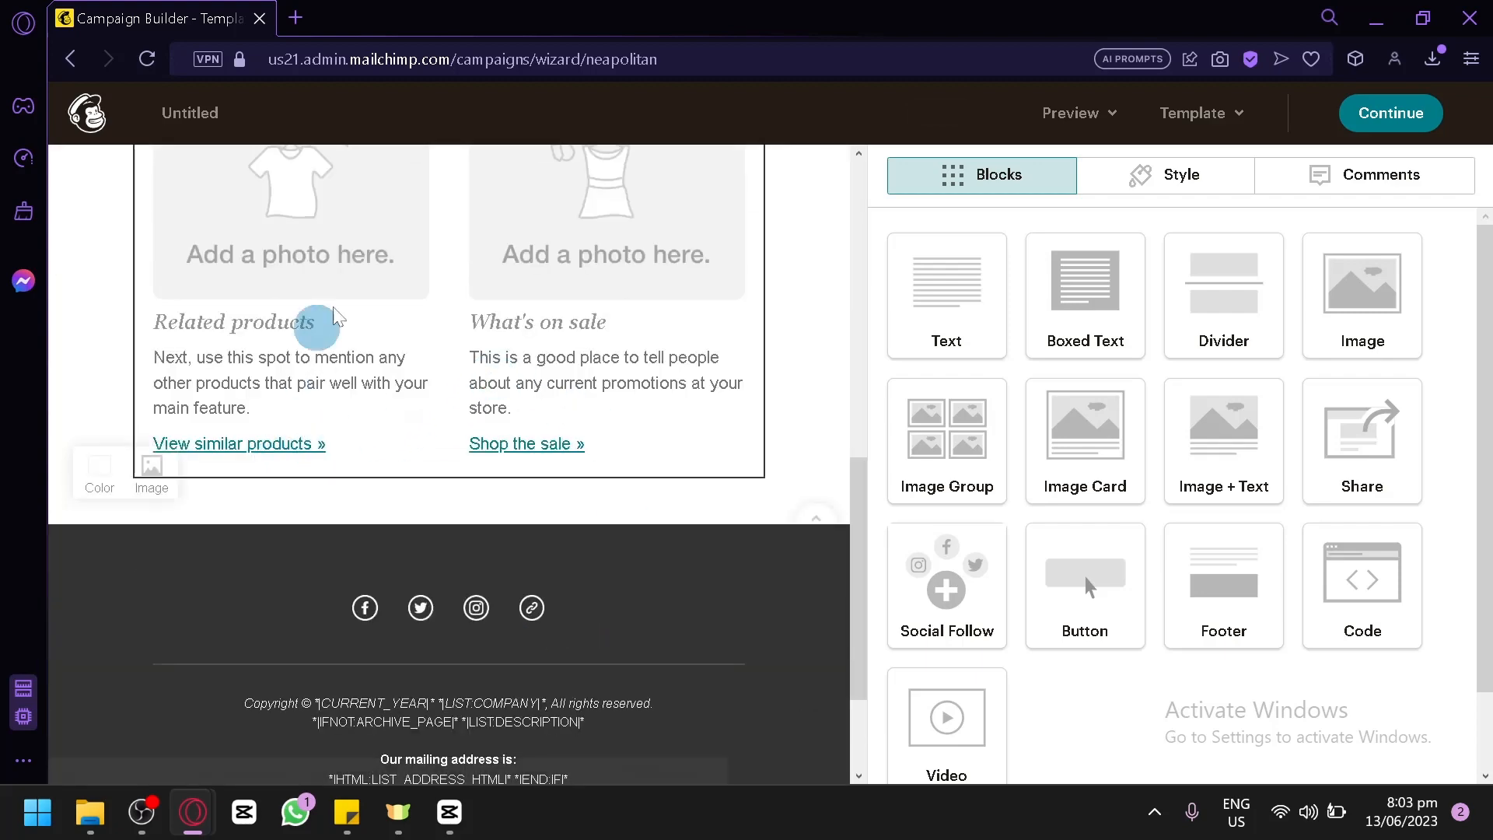
scroll(583, 634, down, 2)
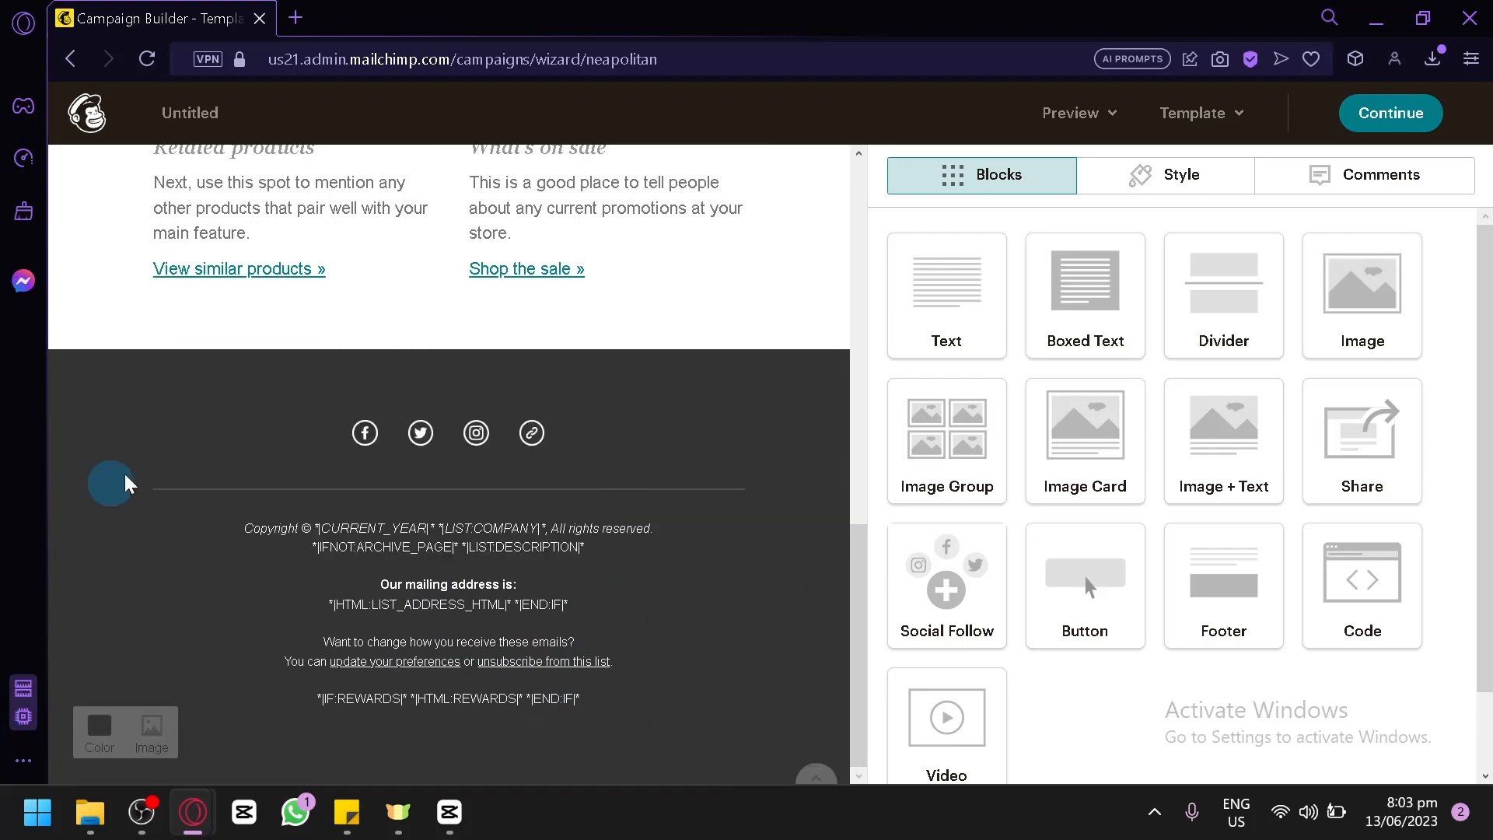
scroll(117, 467, up, 7)
scroll(109, 459, up, 4)
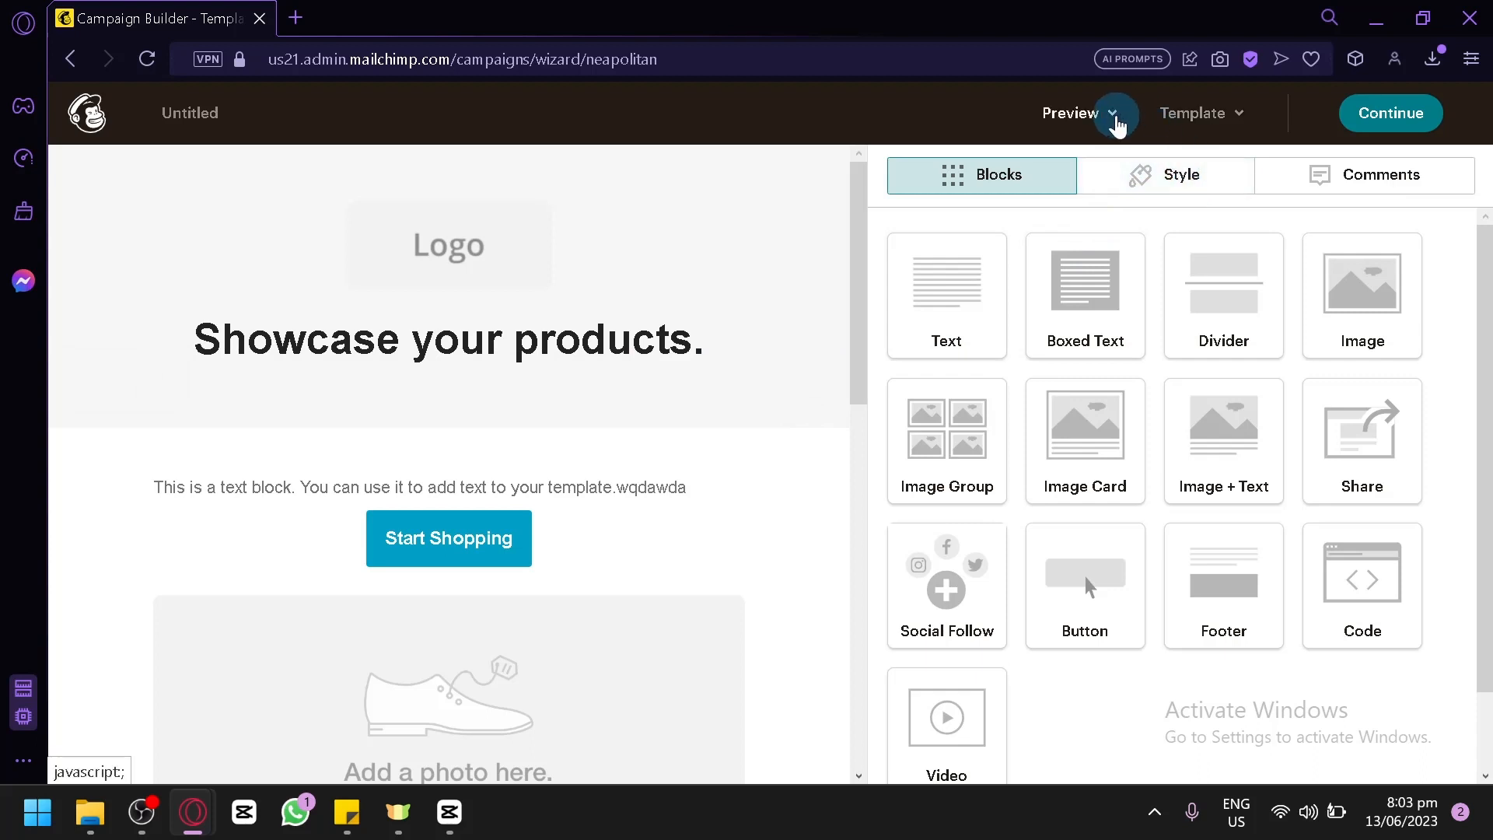
click(1117, 123)
click(1003, 173)
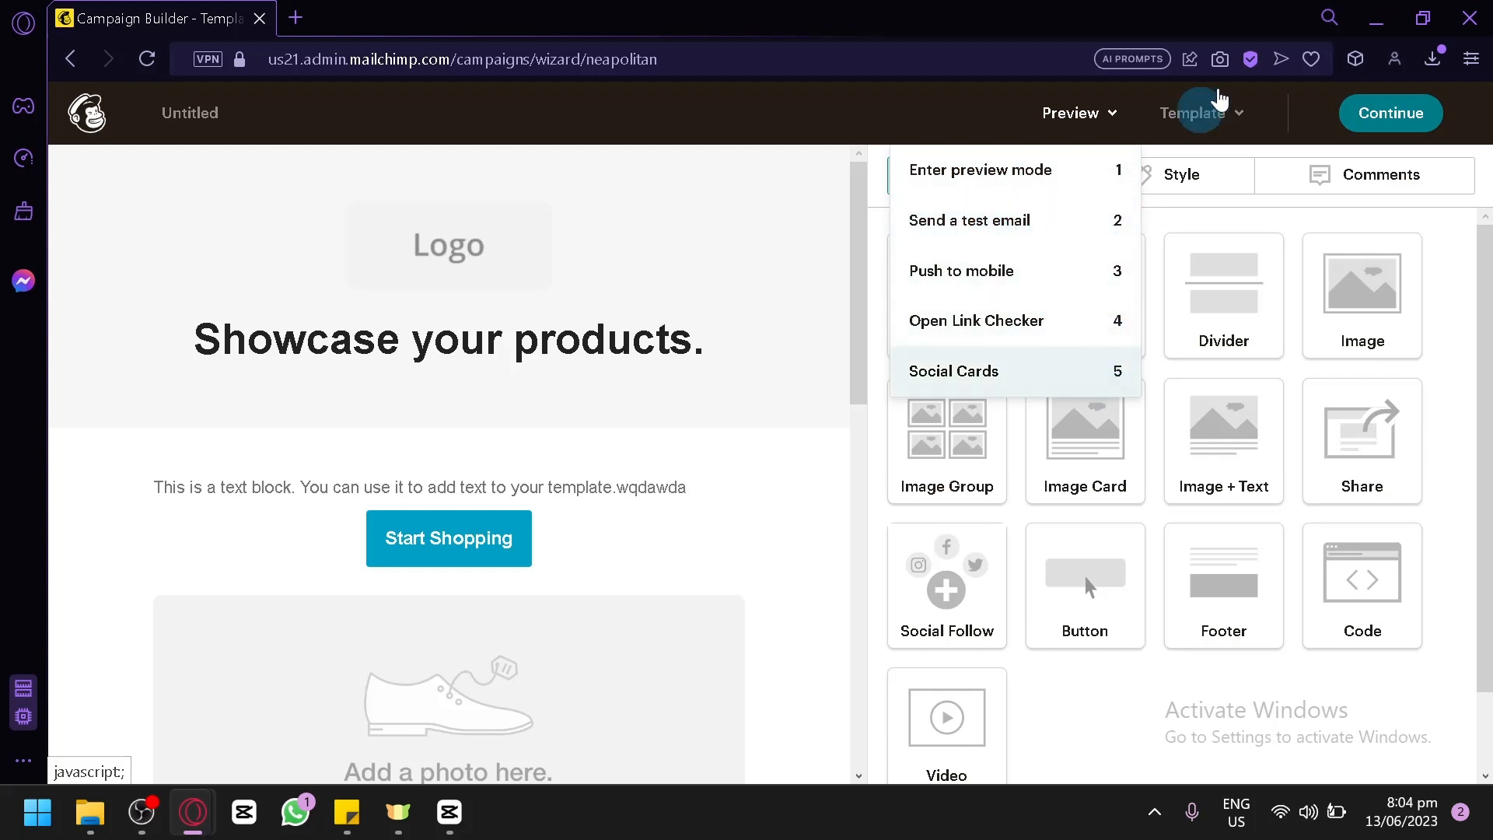
- View the template options, then continue to the campaign setup page without setting the Classic Builder as the default email editor
click(1240, 109)
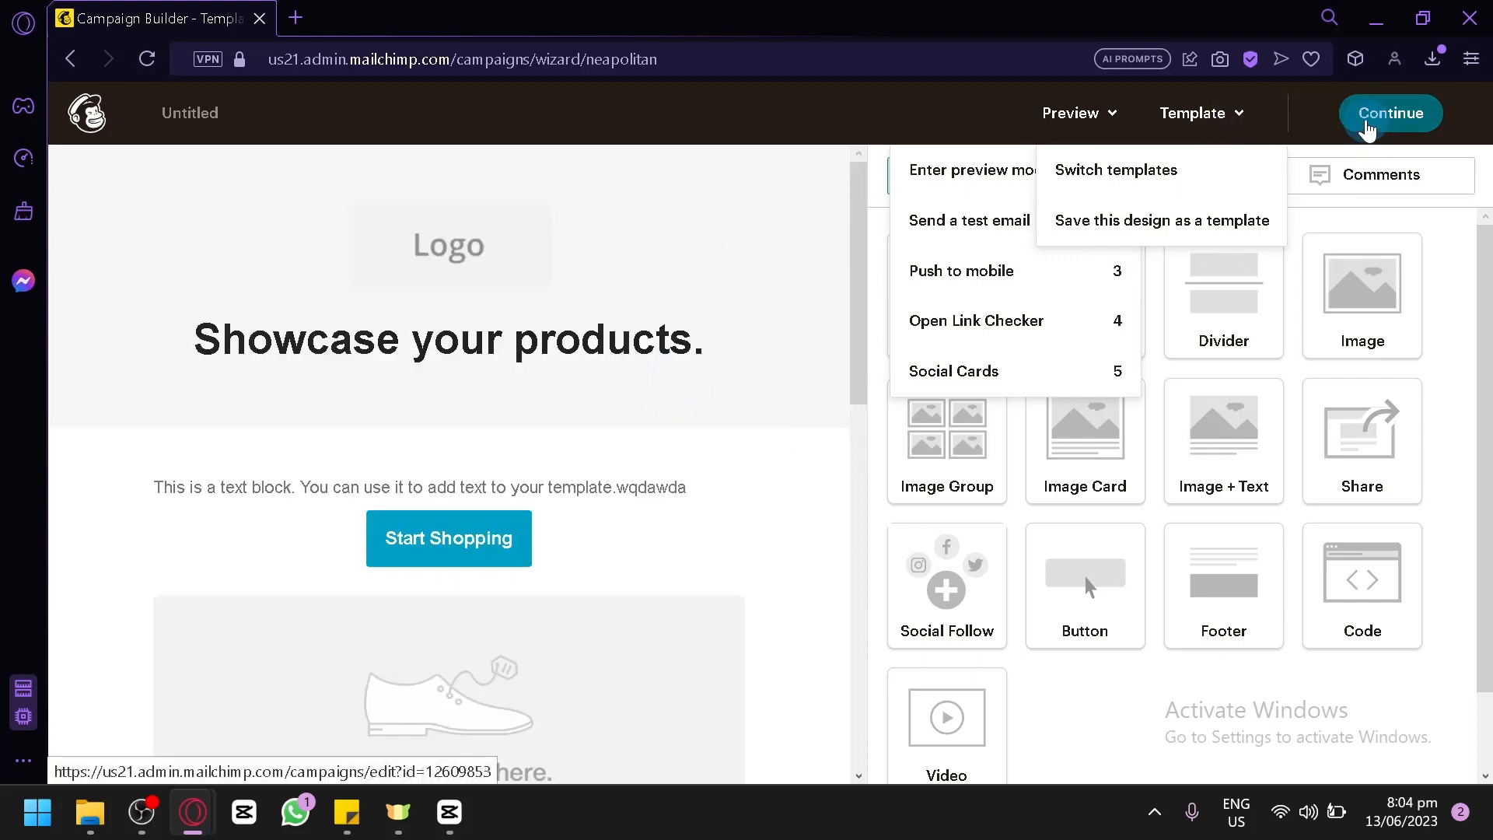
click(1366, 117)
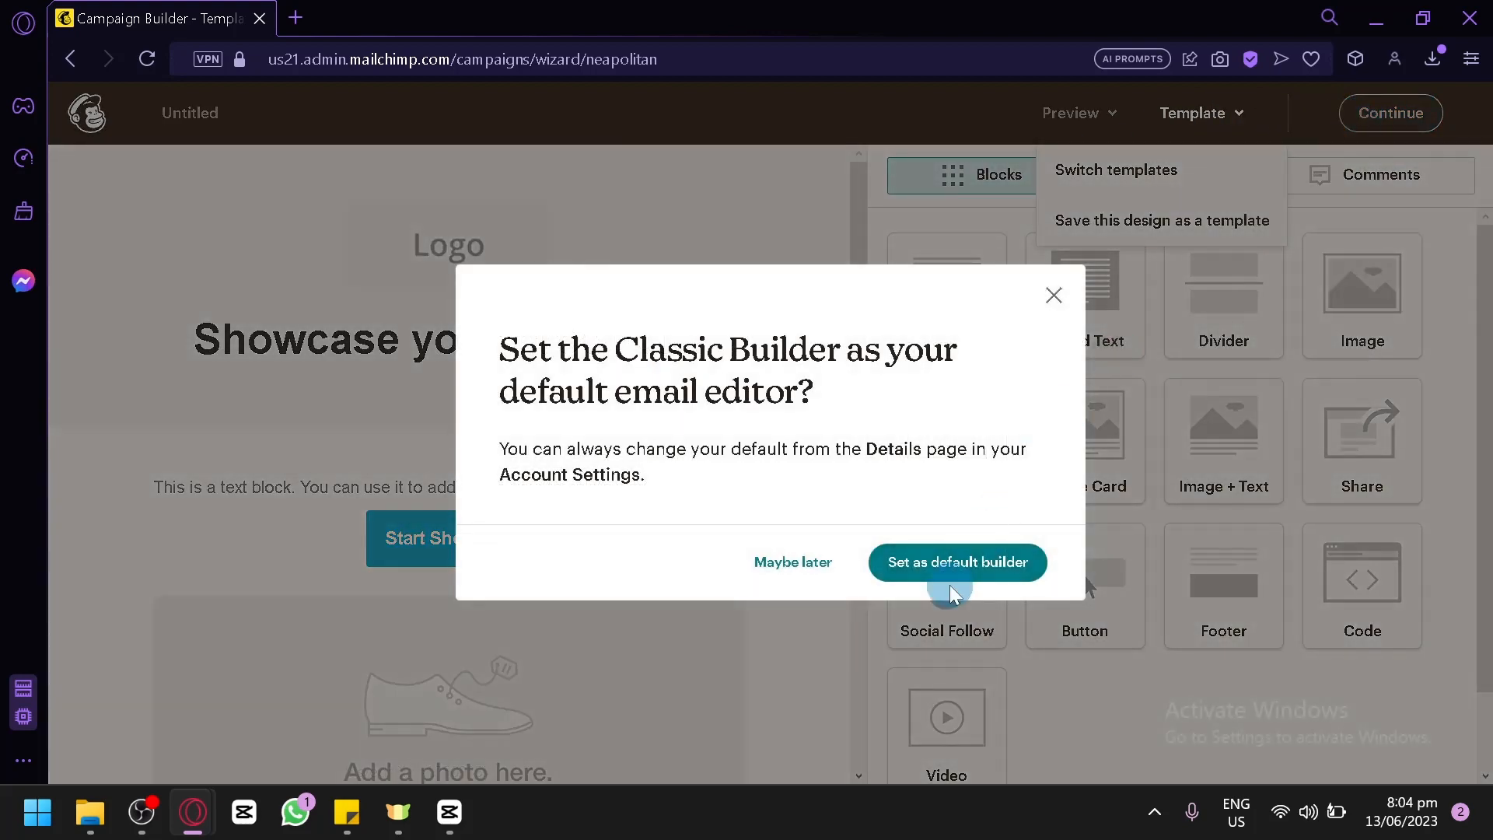
click(795, 568)
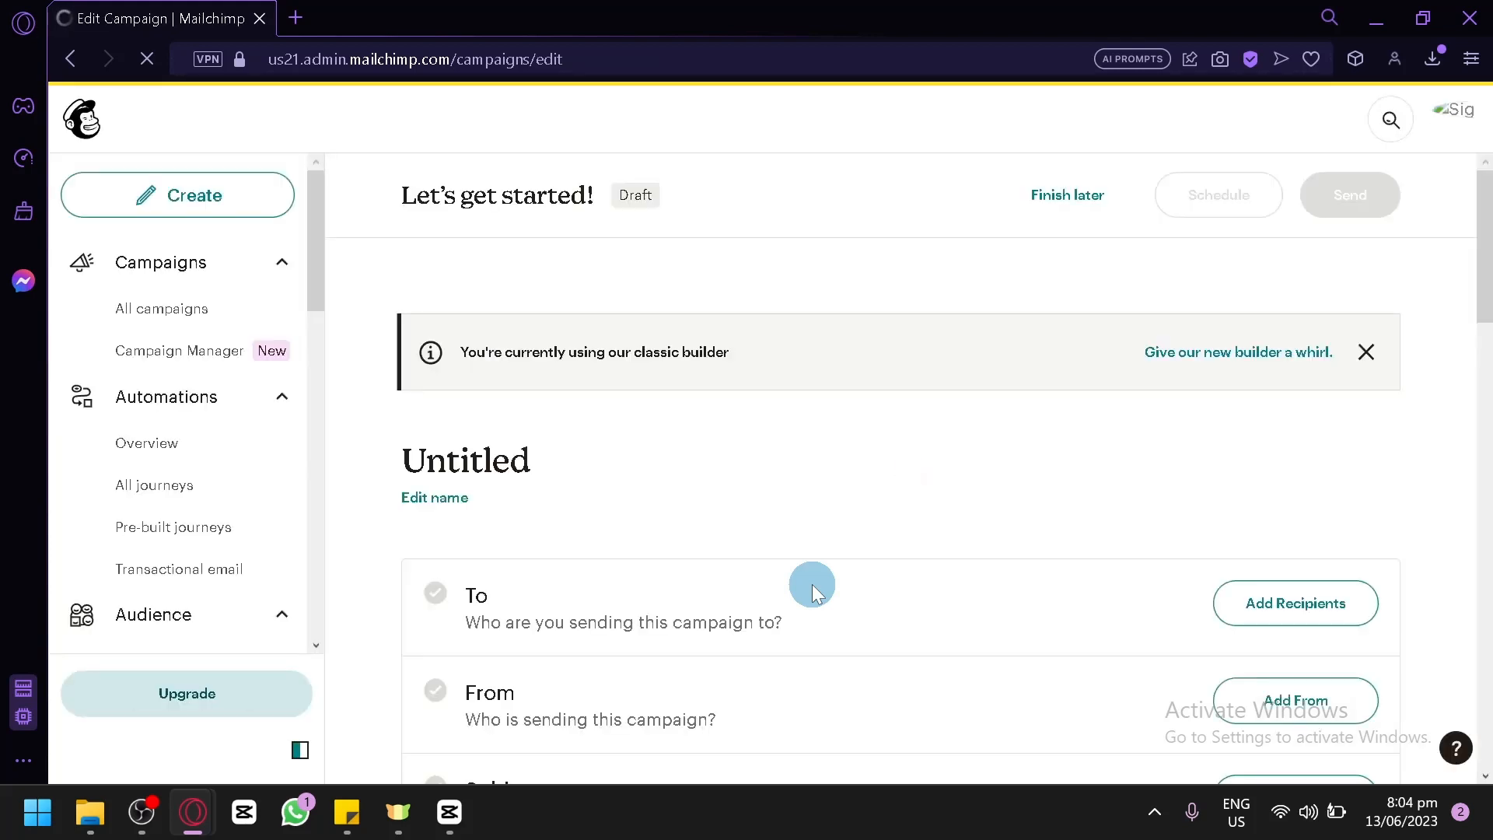
- Examine the campaign setup page from the recipient, sender, subject and content sections down to social posts and Settings & Tracking
scroll(812, 585, down, 4)
scroll(782, 413, up, 2)
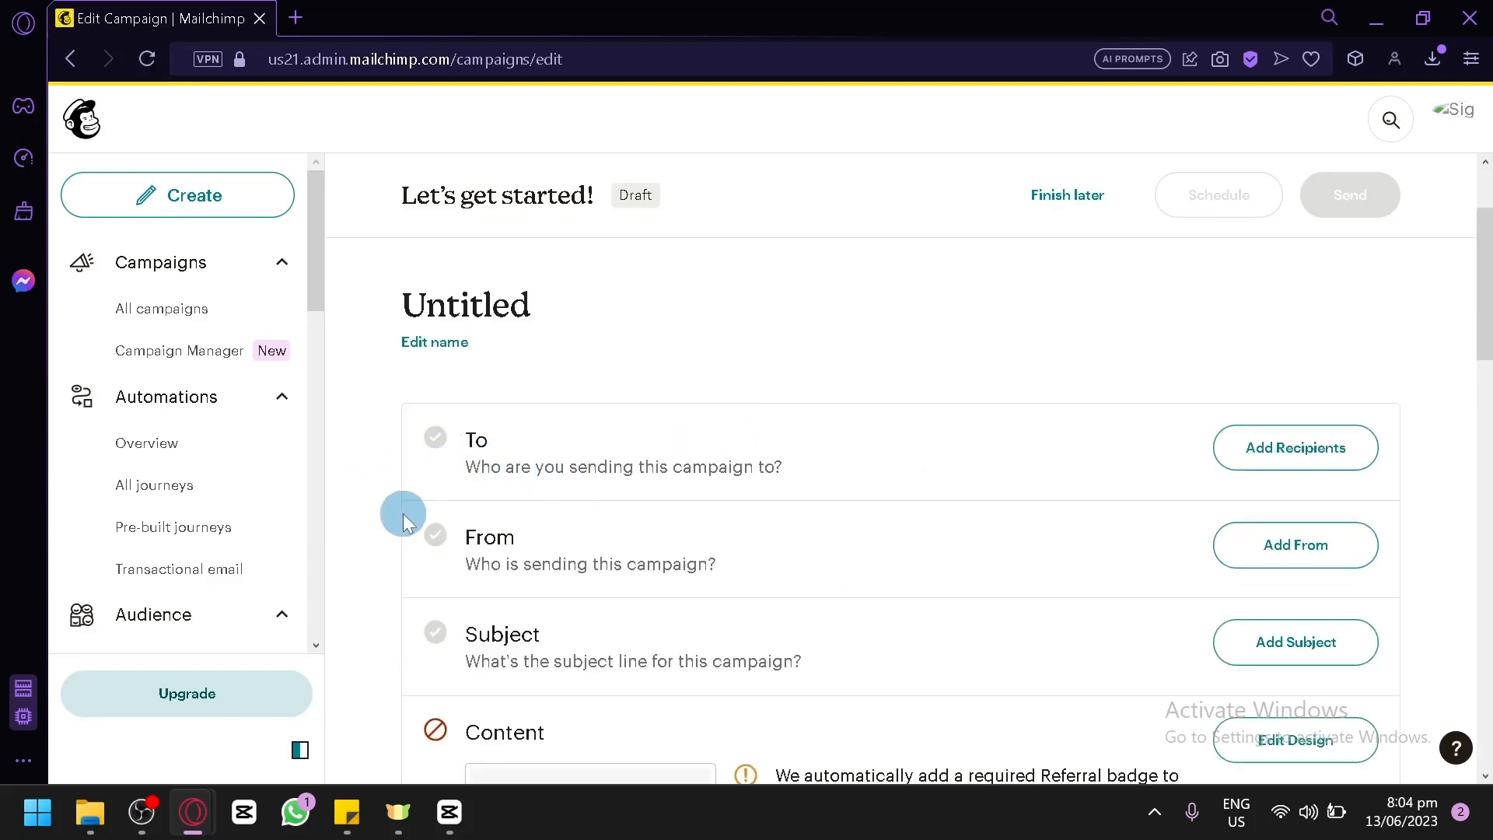
scroll(614, 580, down, 2)
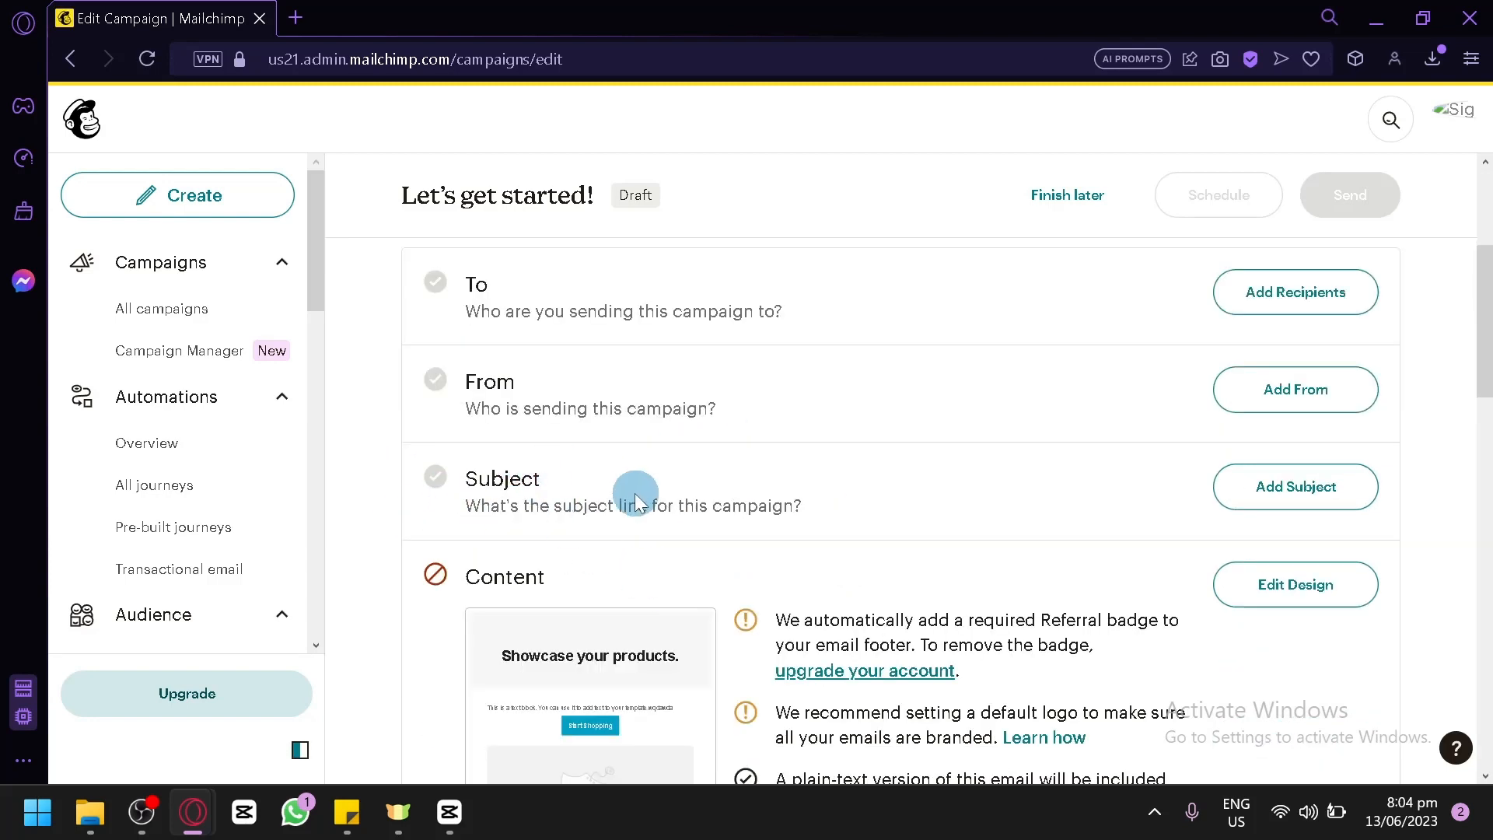
scroll(635, 498, down, 4)
scroll(486, 420, up, 2)
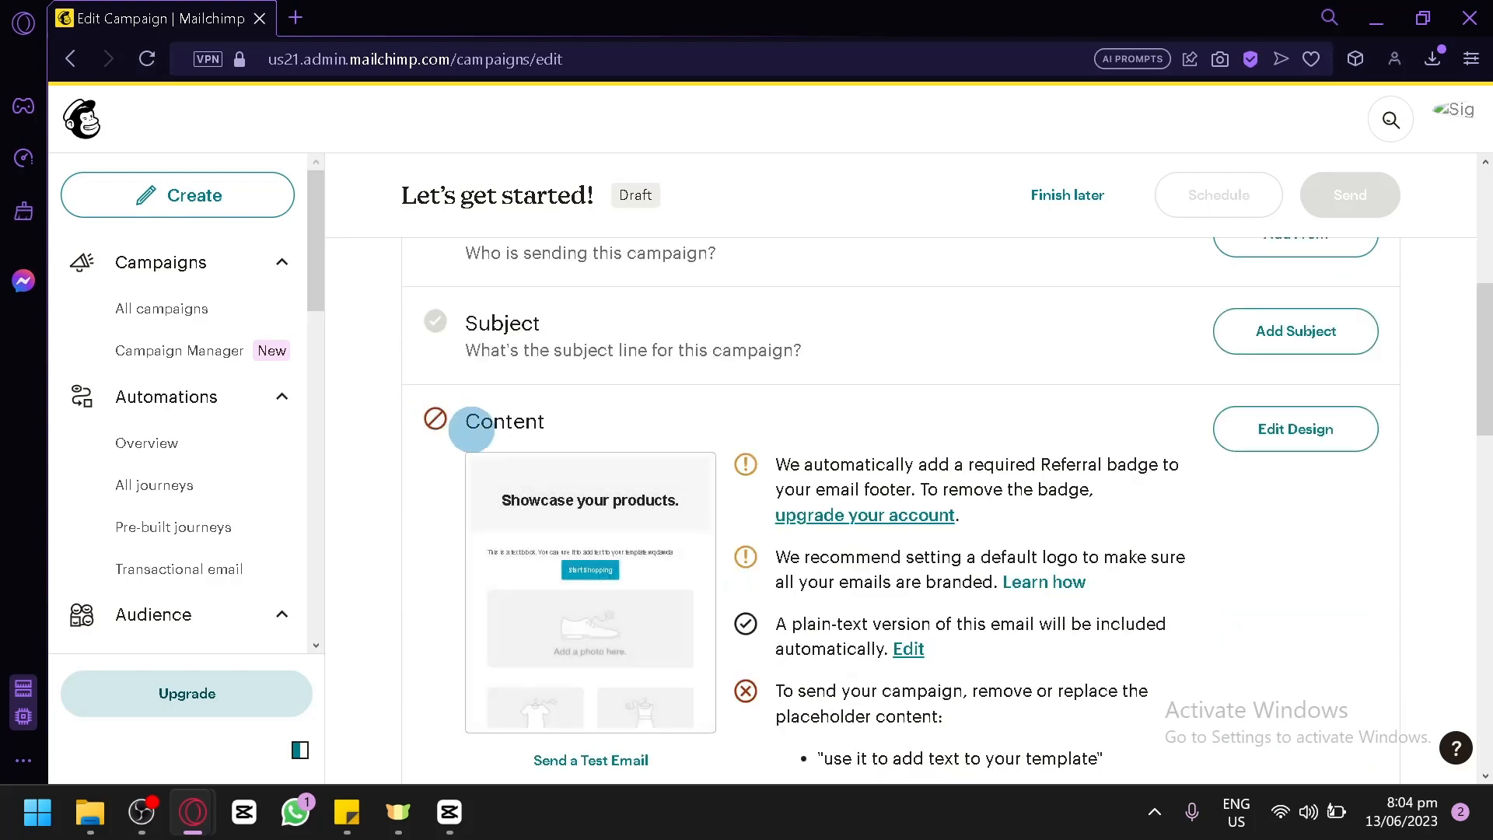
scroll(833, 443, down, 2)
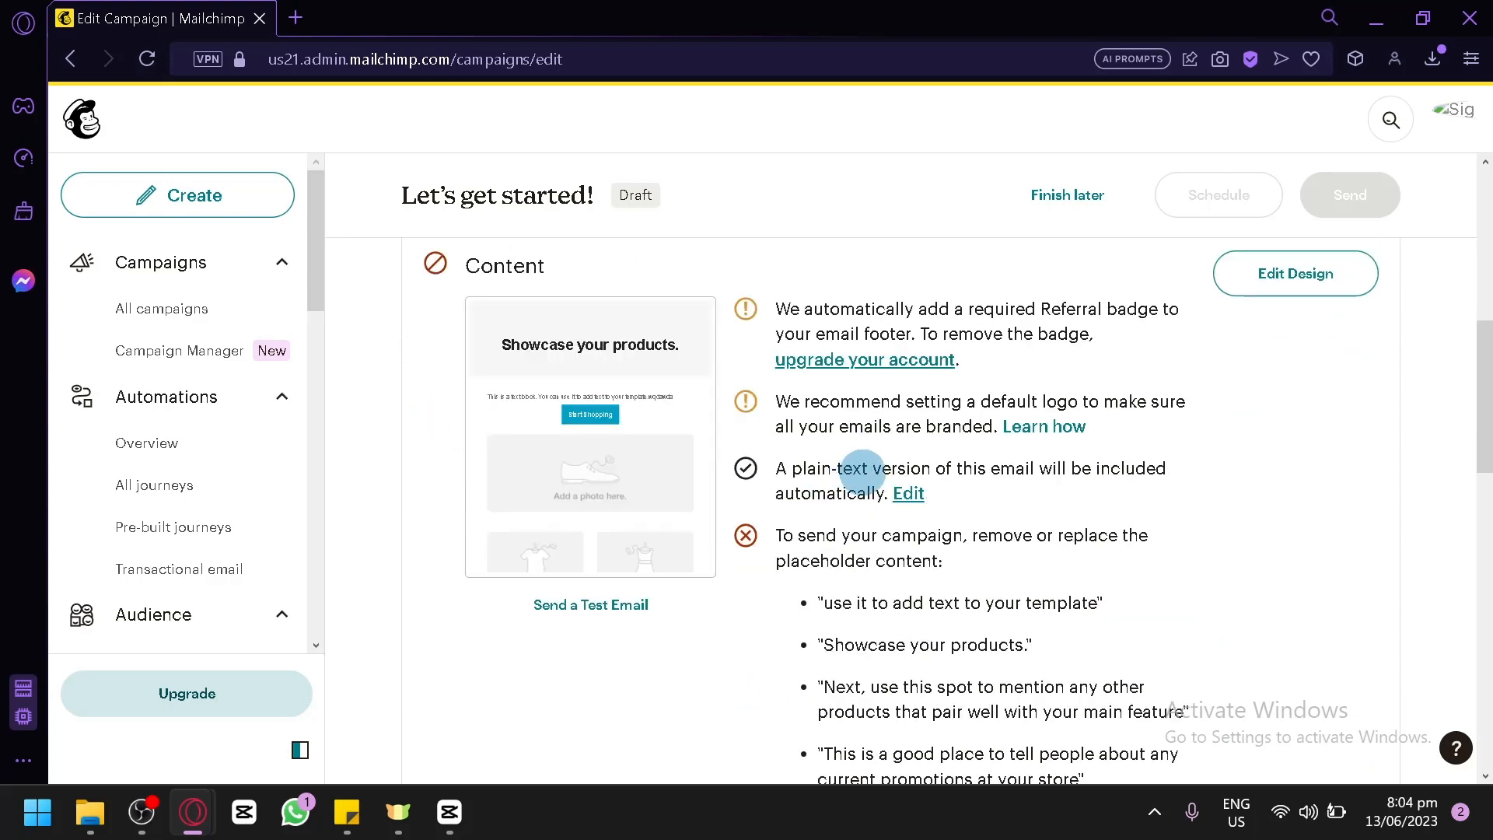
scroll(777, 490, down, 2)
scroll(1074, 436, down, 2)
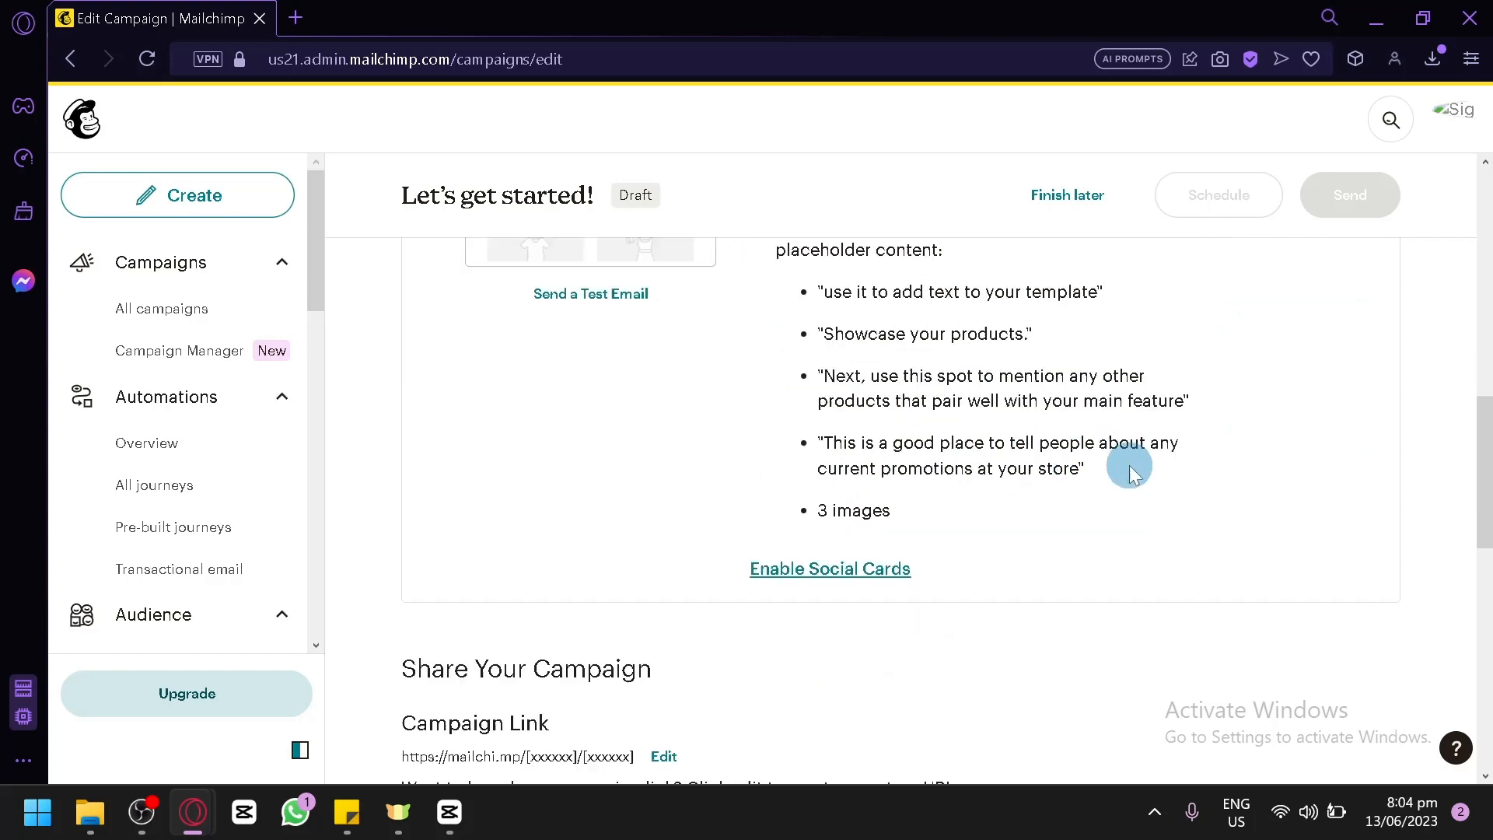
scroll(1130, 471, up, 2)
scroll(1130, 471, up, 4)
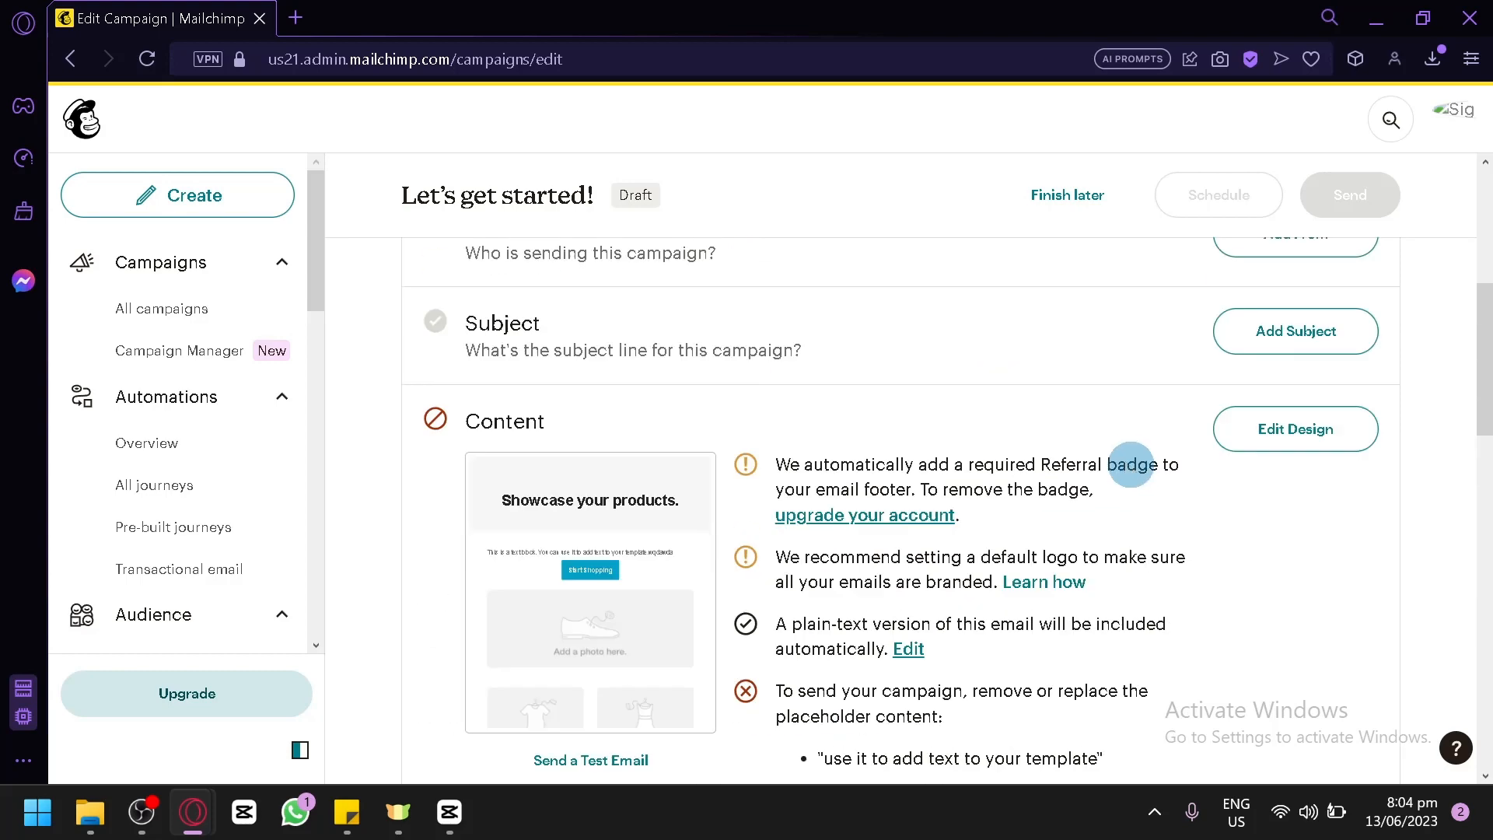
scroll(1041, 536, down, 2)
scroll(1053, 528, down, 8)
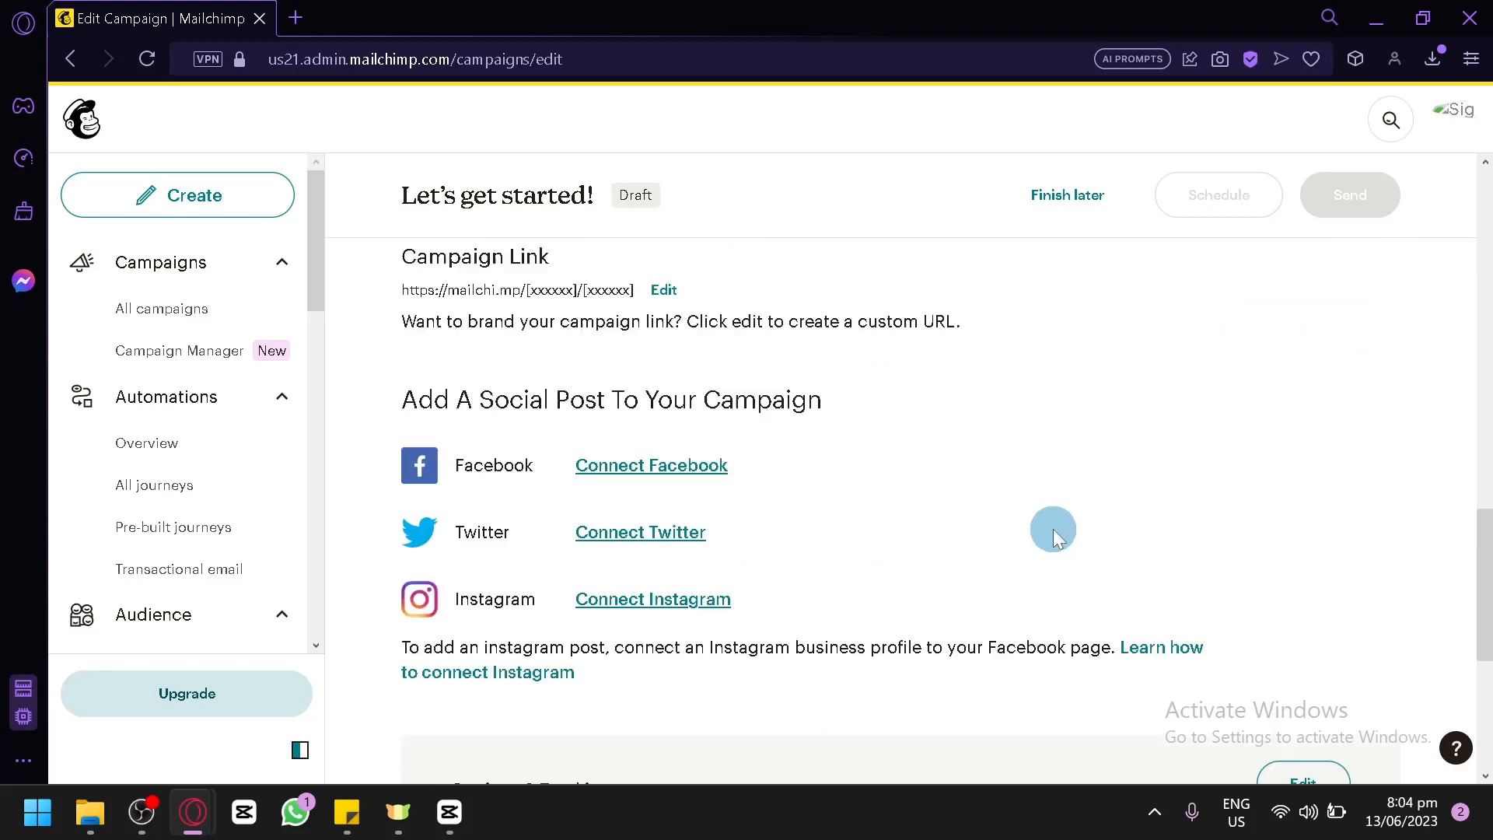
scroll(1072, 529, up, 4)
scroll(1055, 549, down, 2)
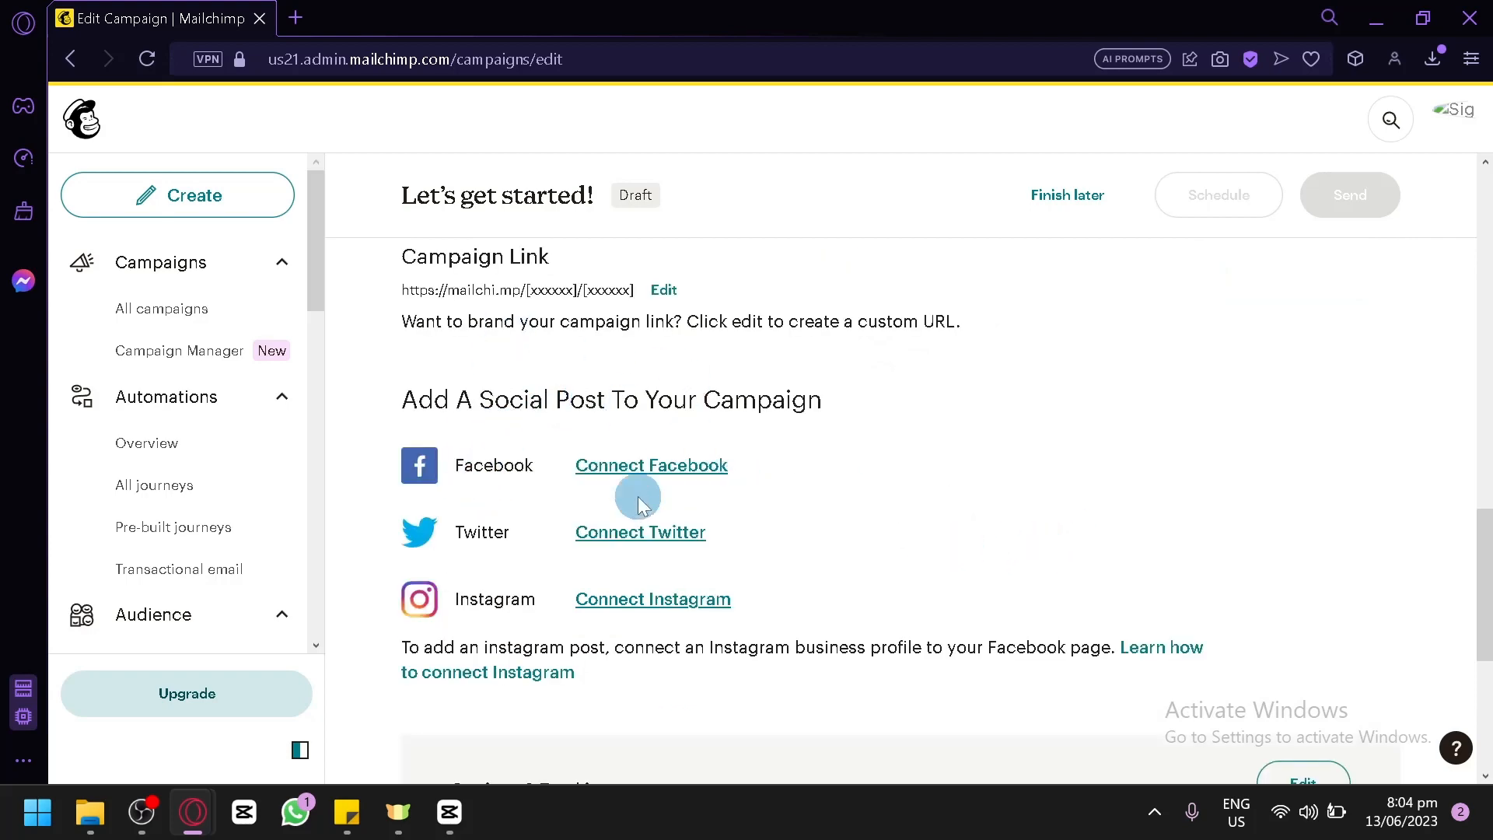
scroll(759, 490, down, 5)
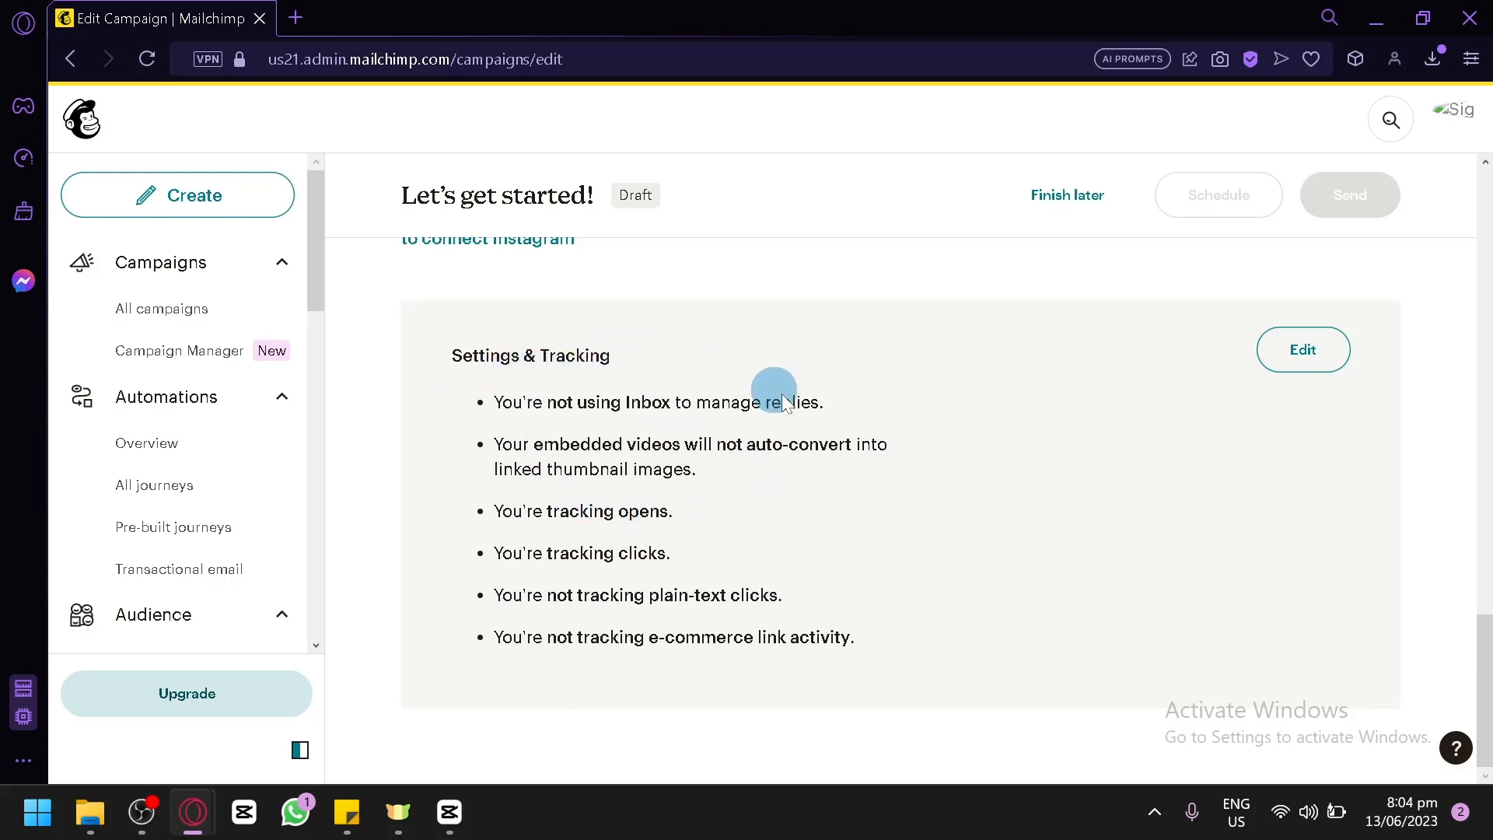
scroll(901, 424, up, 15)
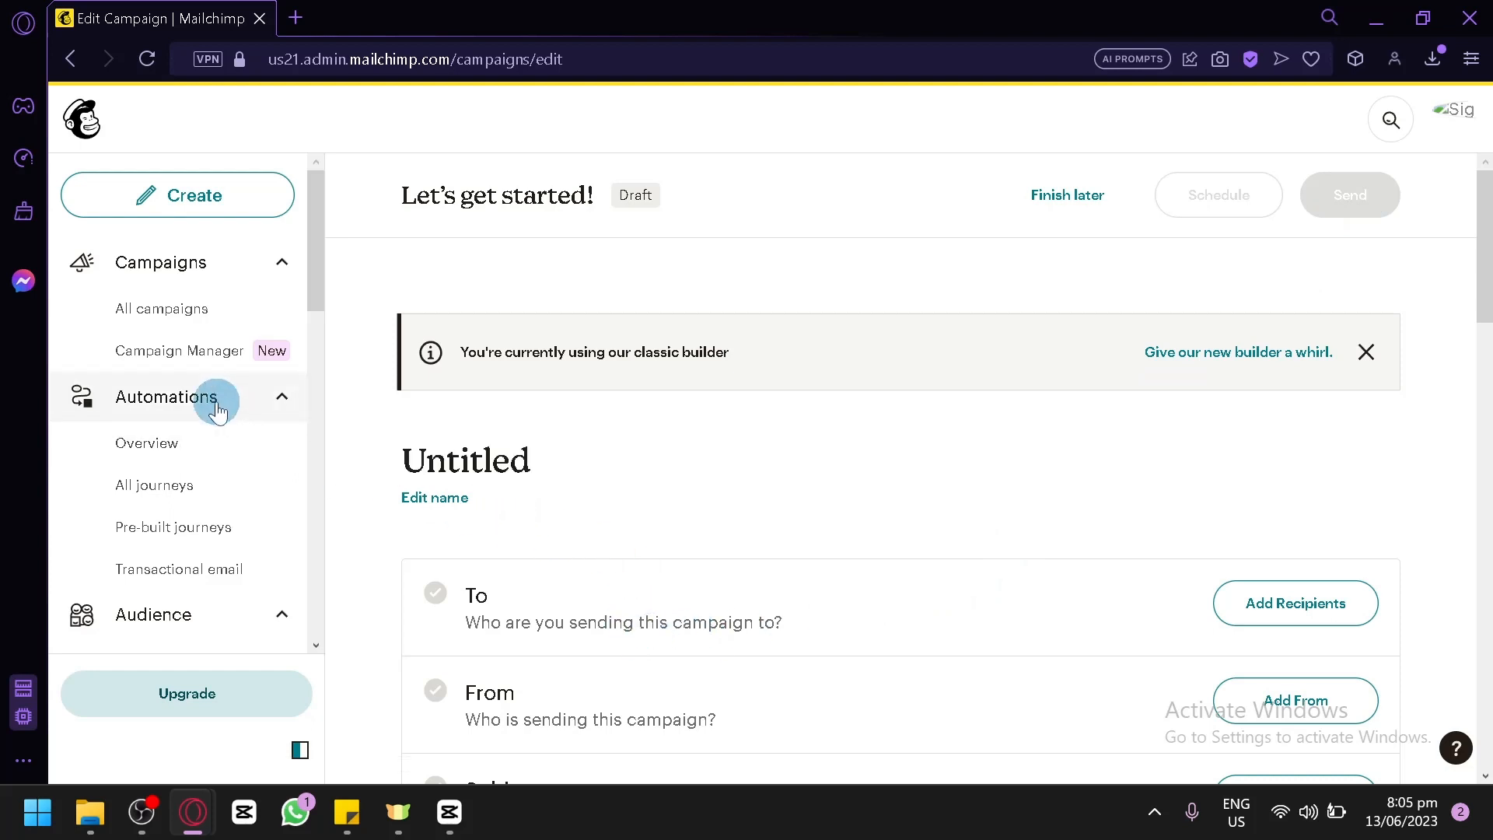
- Open the list of all audience contacts and view the available options for adding contacts
scroll(225, 412, down, 4)
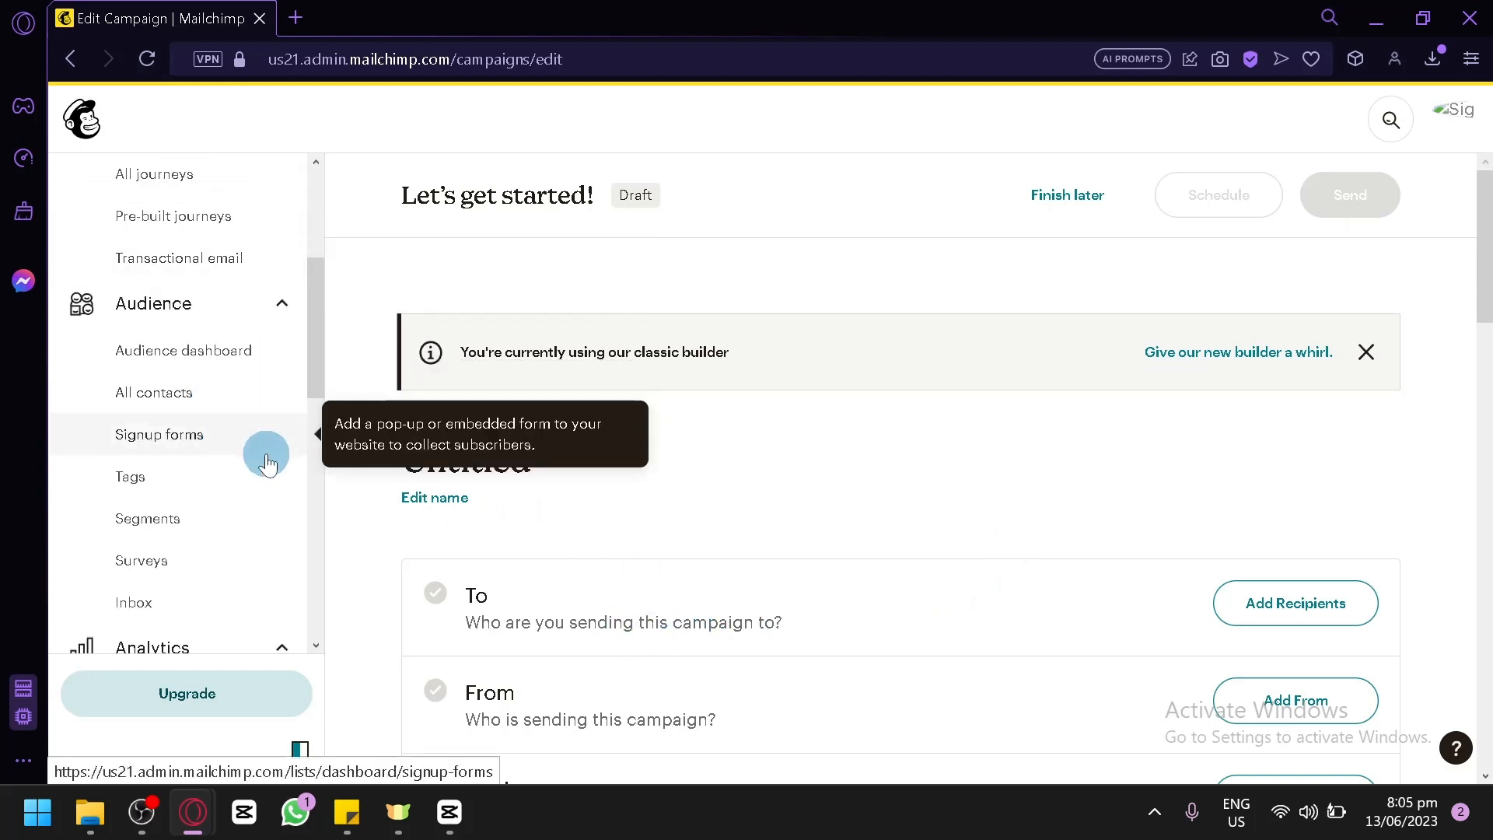
click(215, 406)
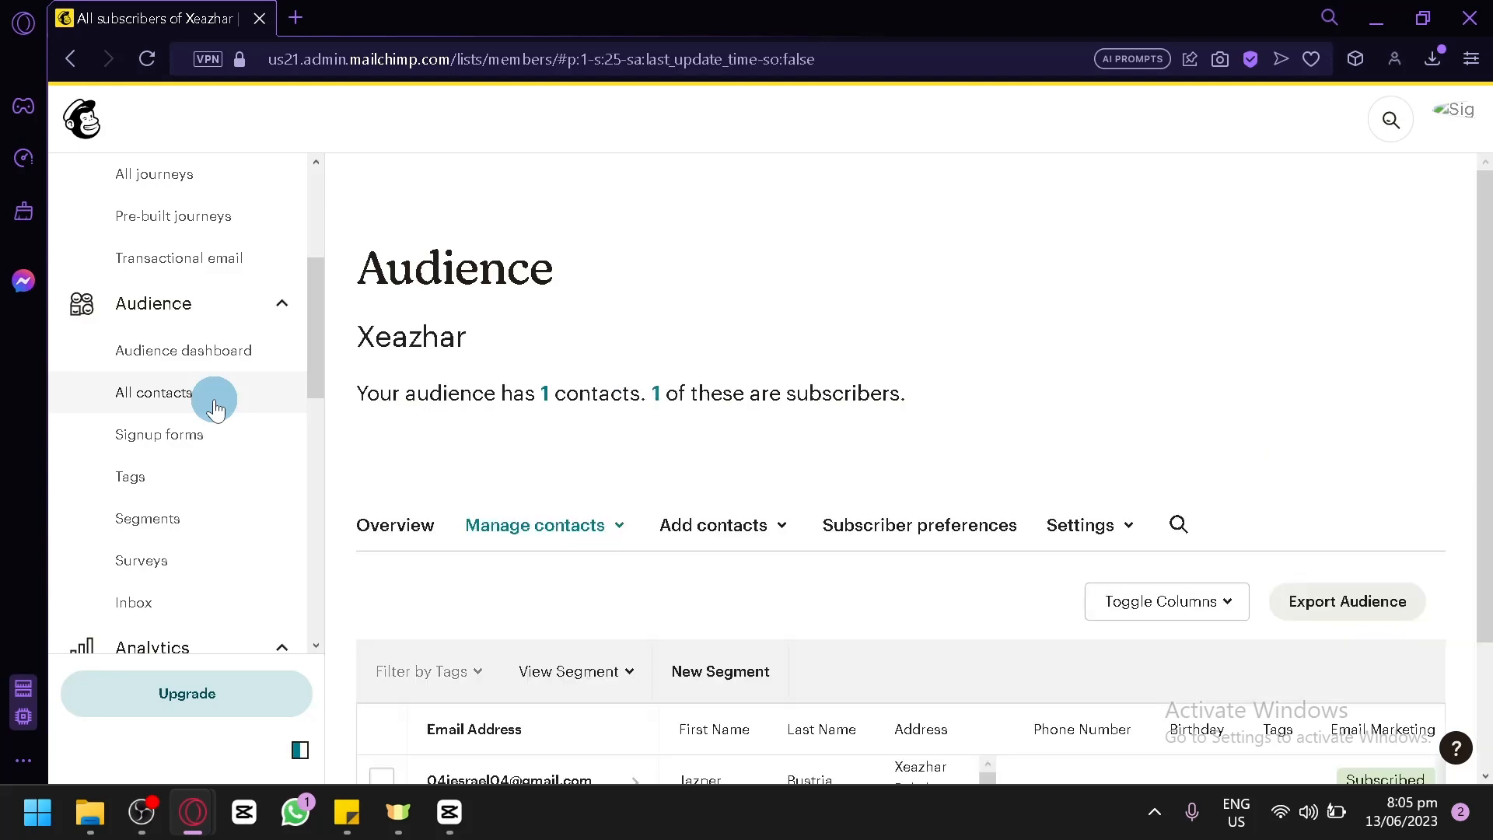
scroll(1042, 343, down, 2)
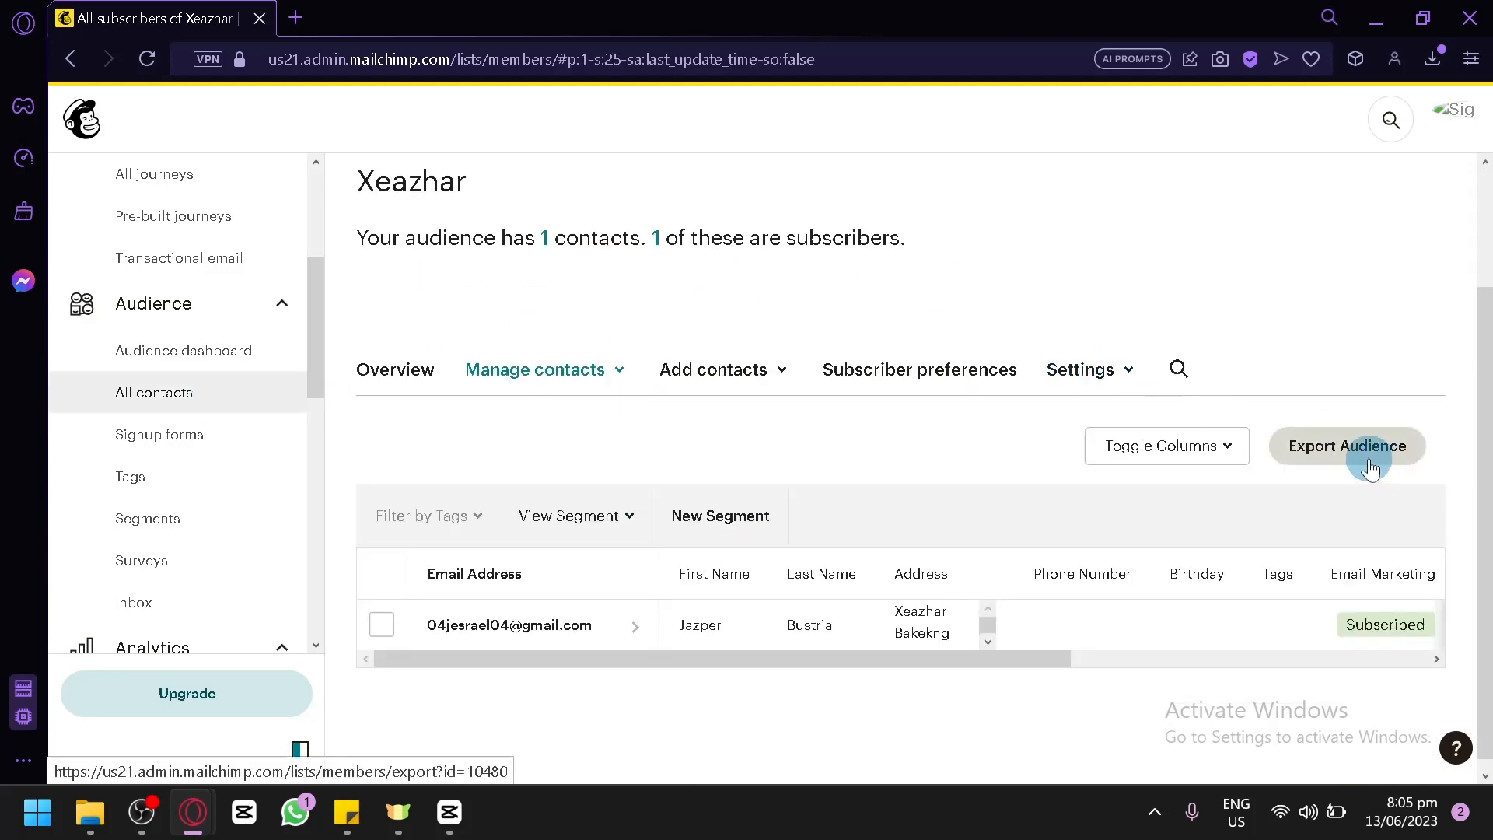
scroll(659, 384, down, 1)
click(735, 361)
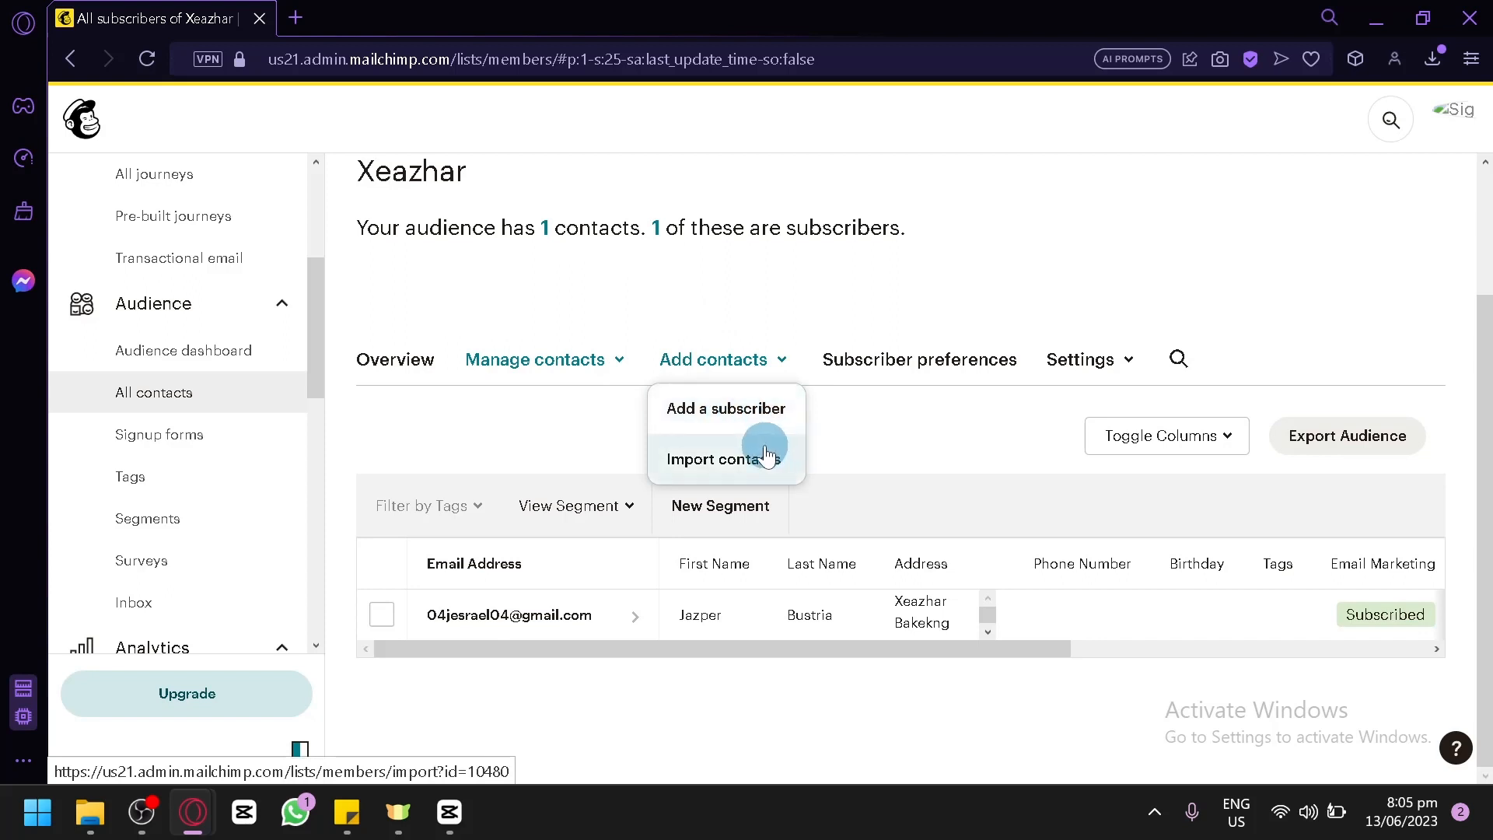
click(907, 413)
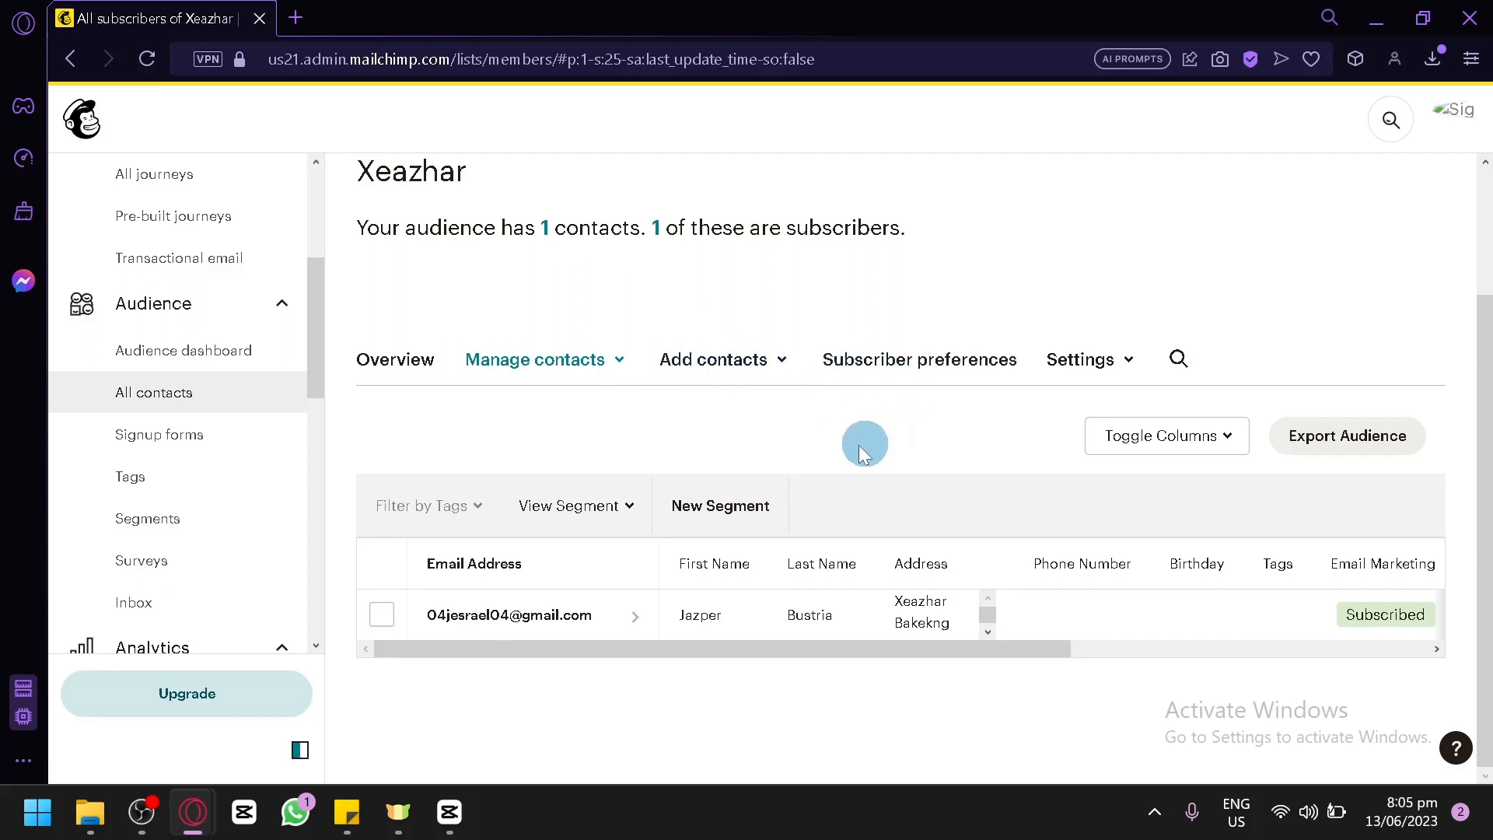